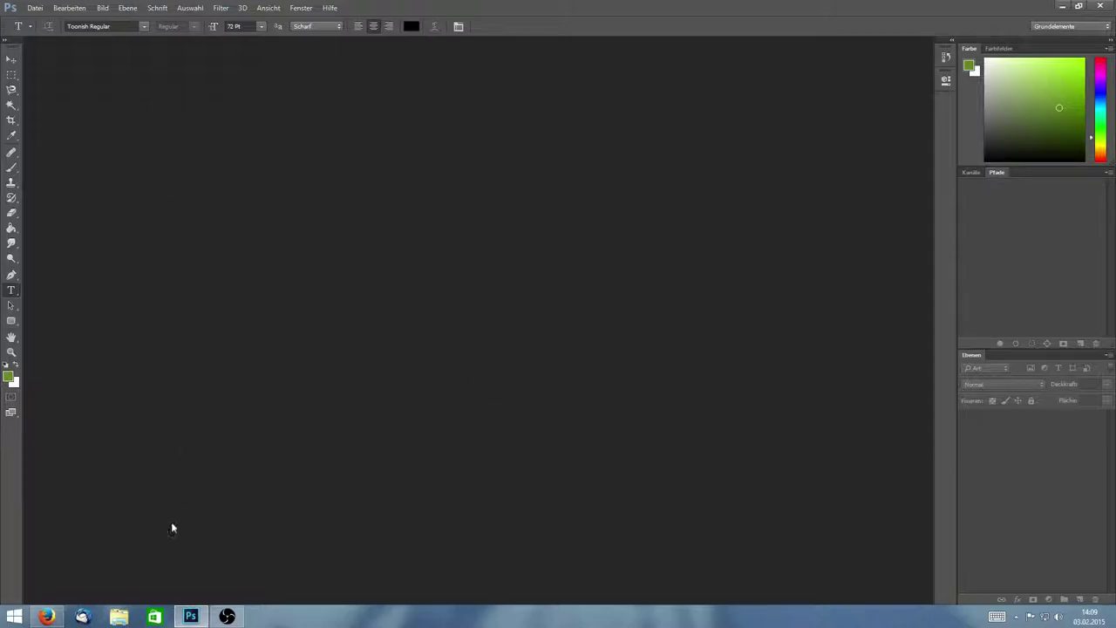
# - Open File Explorer on 'Dieser PC' over Photoshop with Win+E
pyautogui.press('super+e')
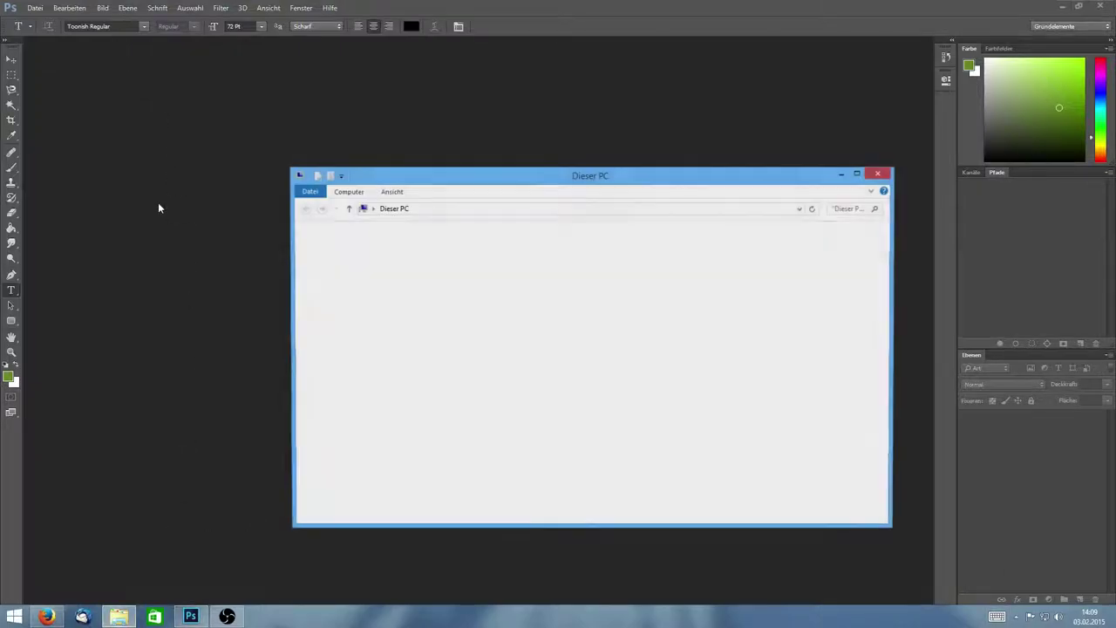
# - Browse the Youtube 'Bilder' folder, preview the bedwars thesnipe image, then return to Photoshop
pyautogui.click(128, 204)
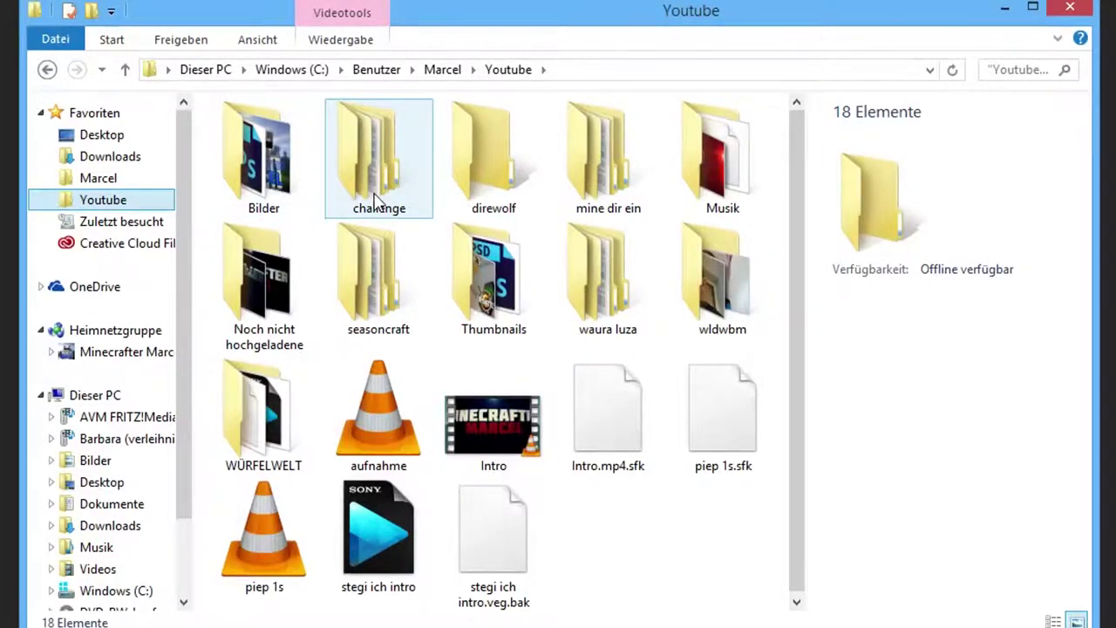
pyautogui.click(273, 175)
pyautogui.doubleClick(273, 175)
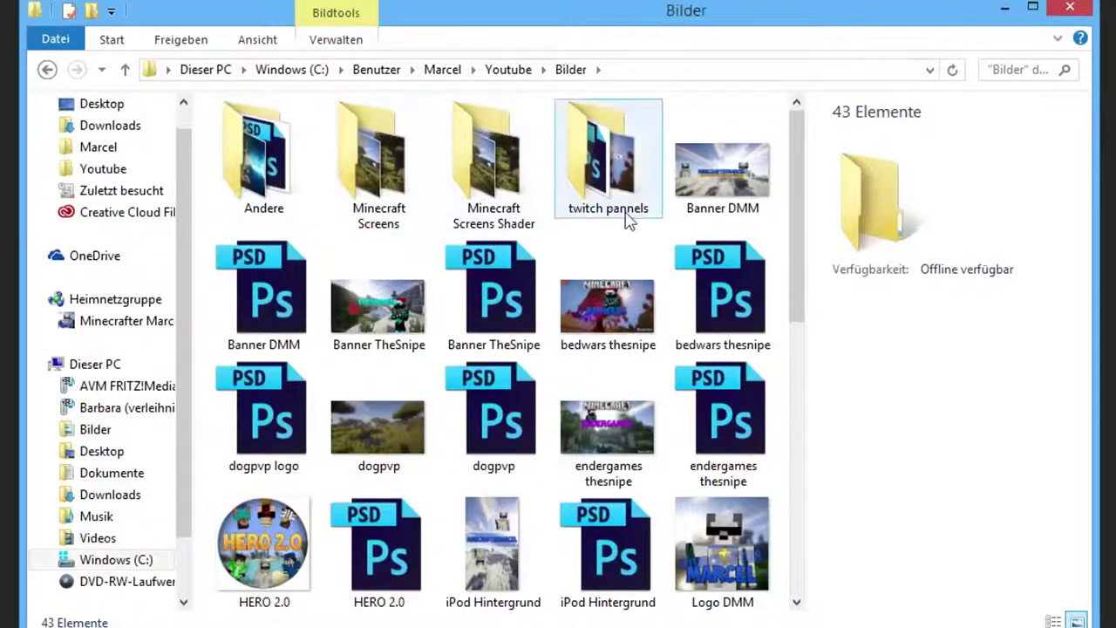
pyautogui.doubleClick(588, 273)
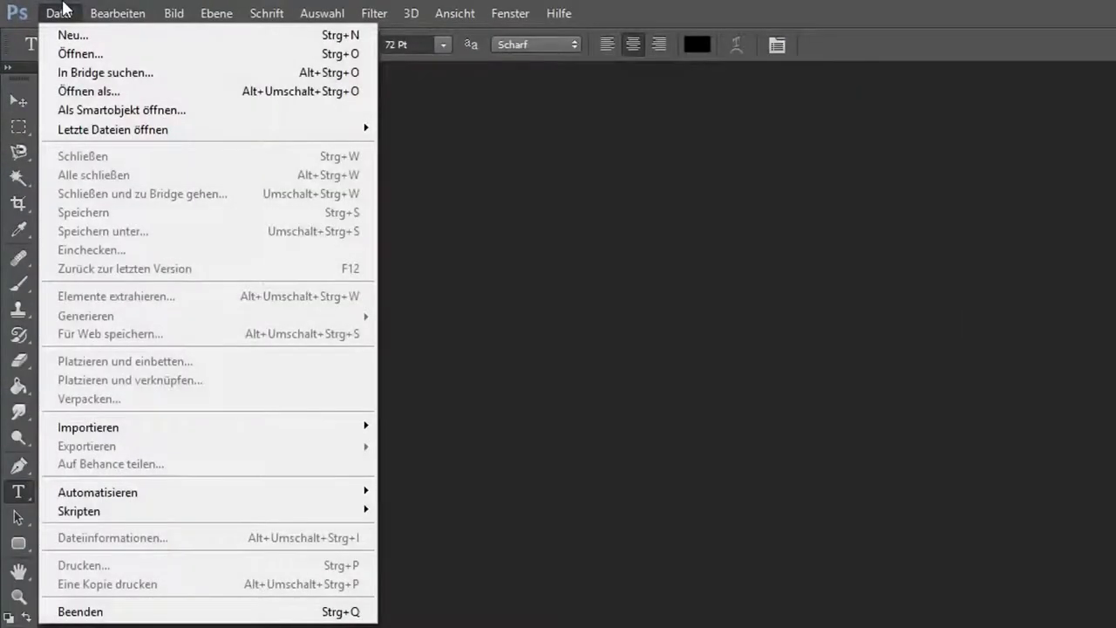
pyautogui.click(63, 8)
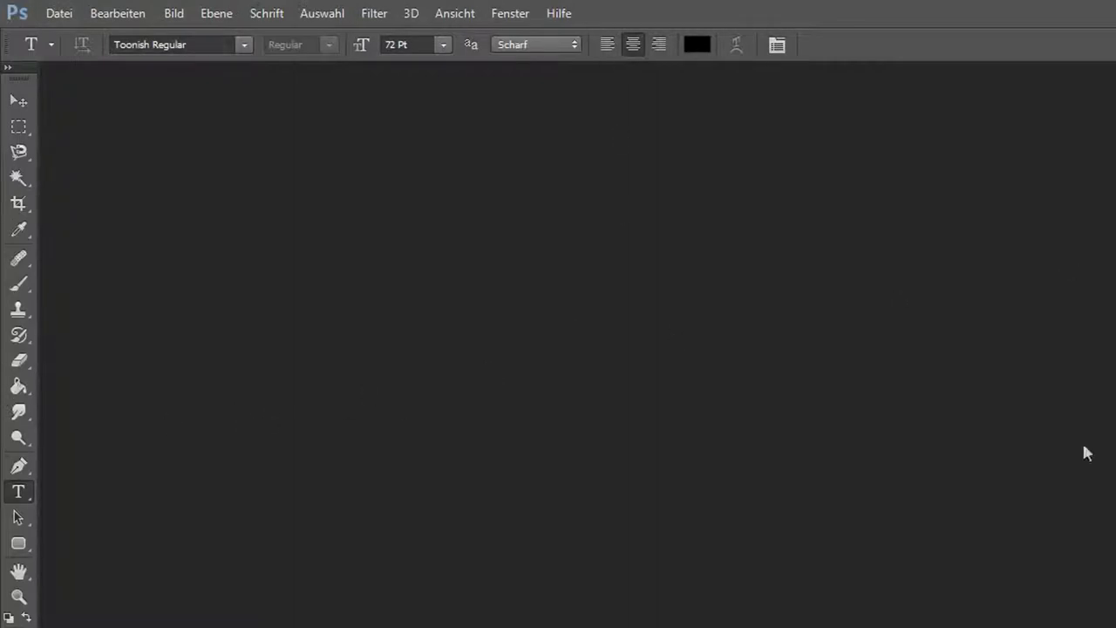
# - Create a new 'Thumbnail' document, 1920 × 1080 px, 72 ppi, transparent background
pyautogui.click(68, 12)
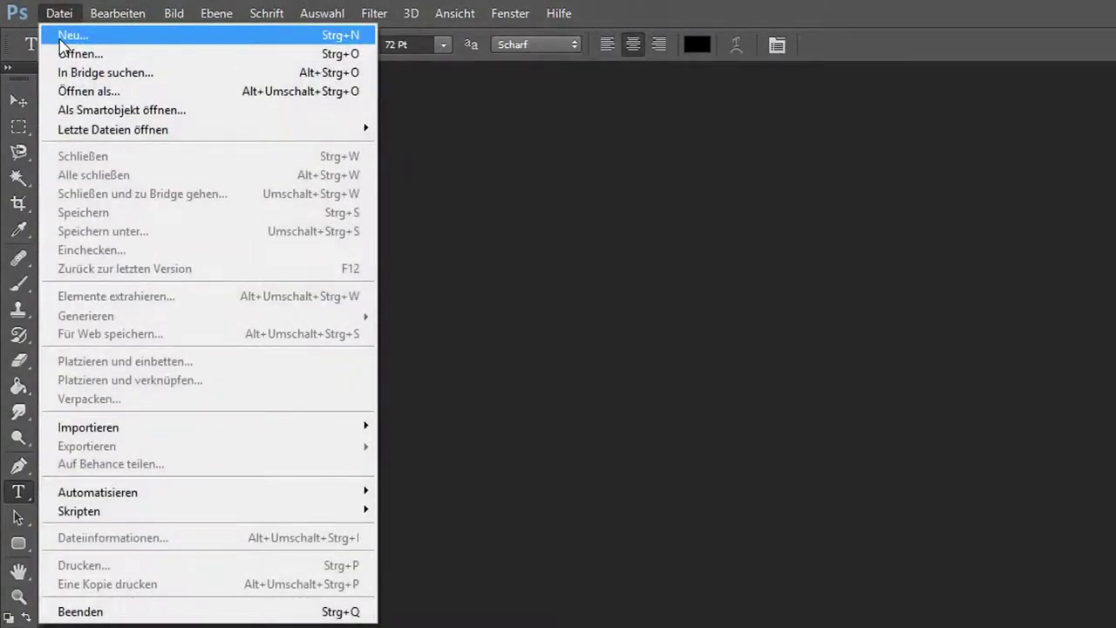
pyautogui.click(40, 32)
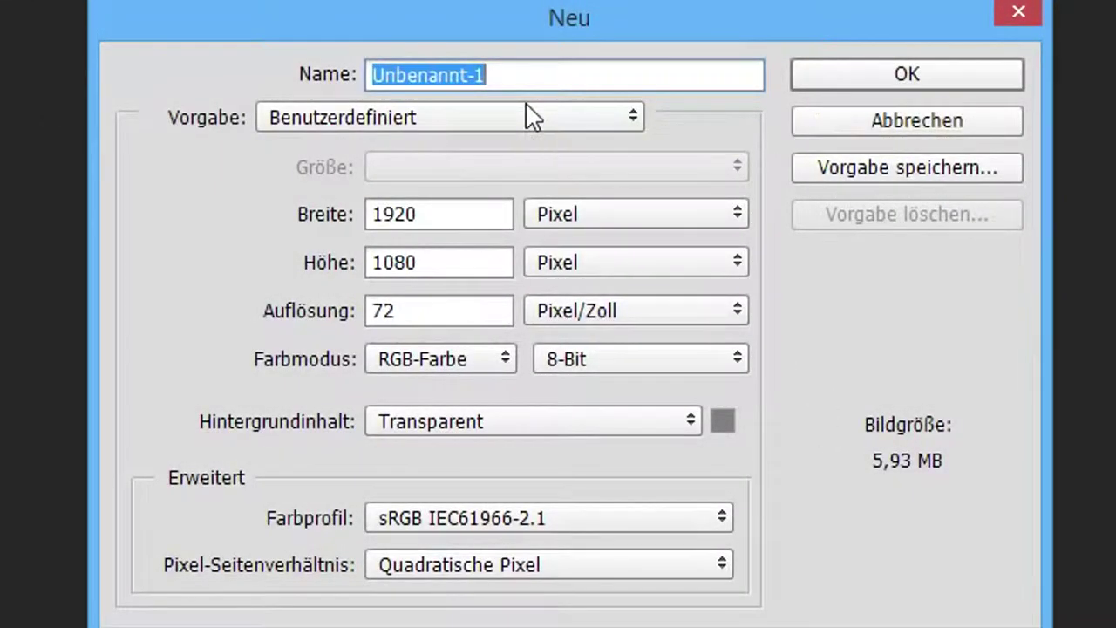
pyautogui.write('Thumbnail')
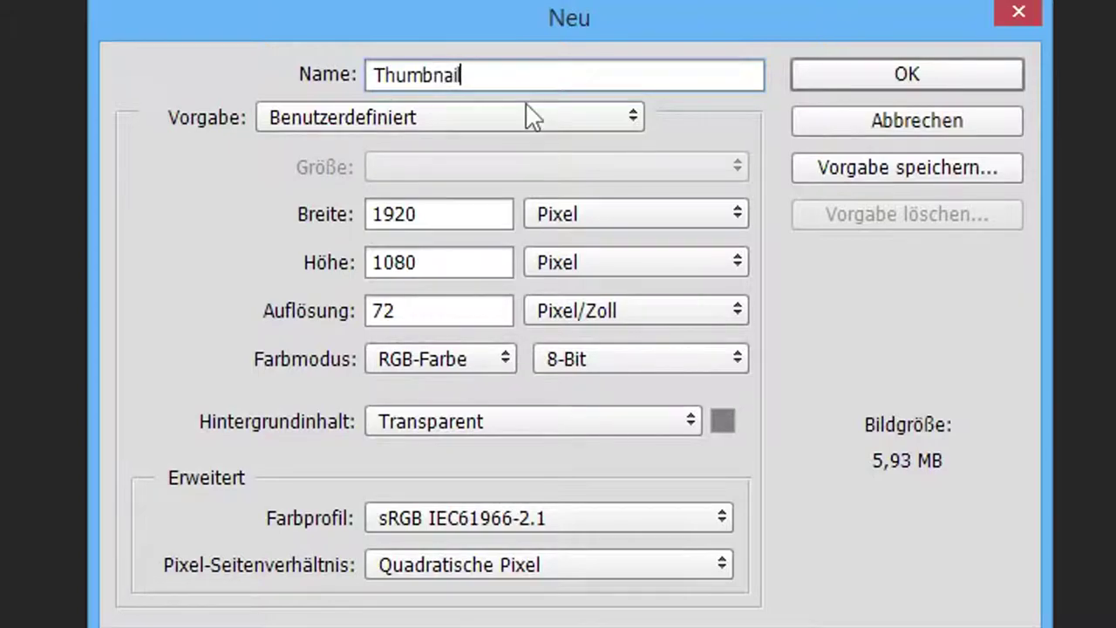
pyautogui.press('Tab')
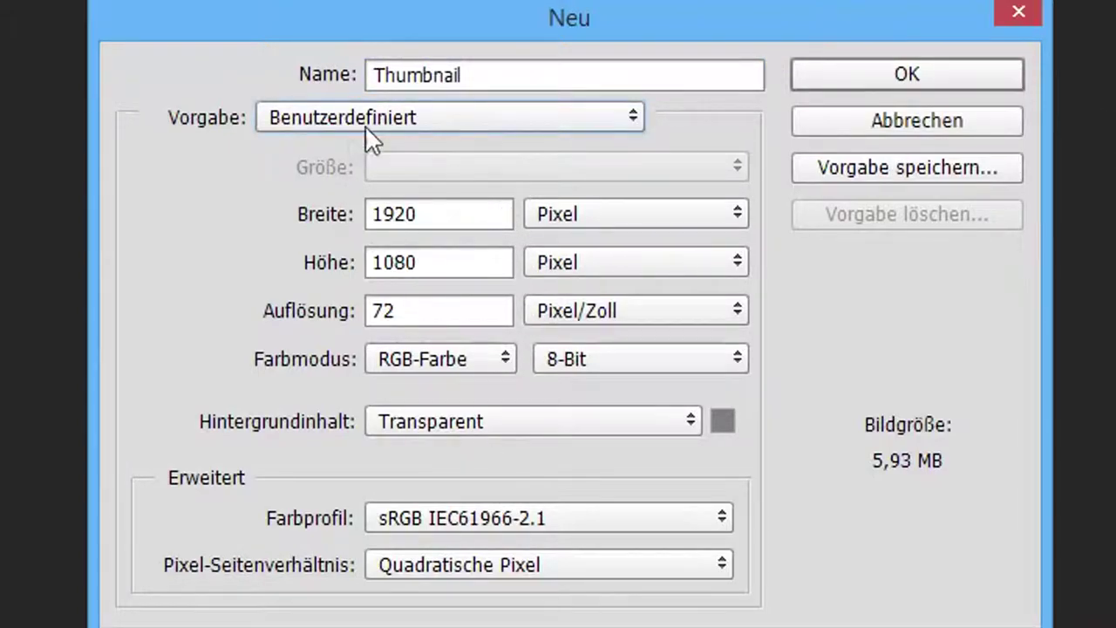
pyautogui.press('Tab')
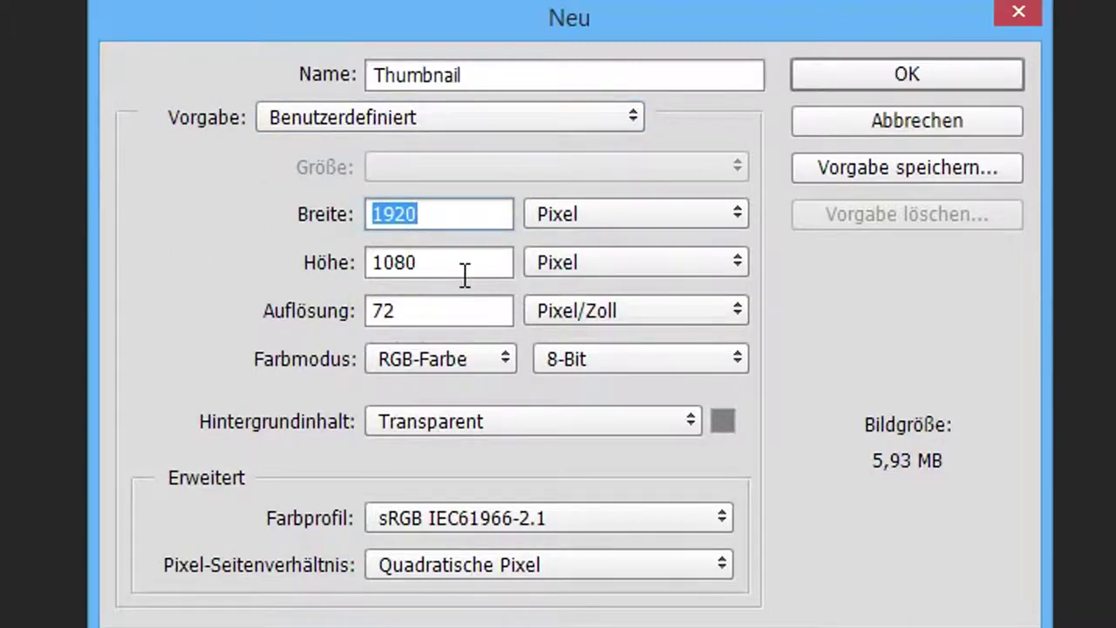
pyautogui.moveTo(396, 264); pyautogui.dragTo(373, 265)
pyautogui.doubleClick(459, 277)
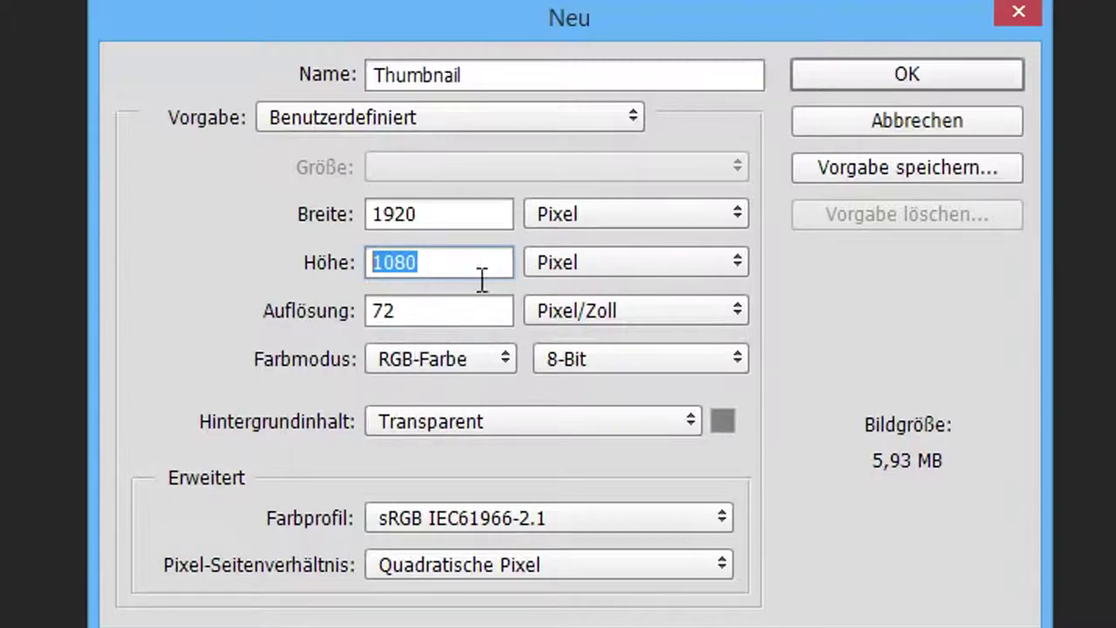
pyautogui.doubleClick(439, 325)
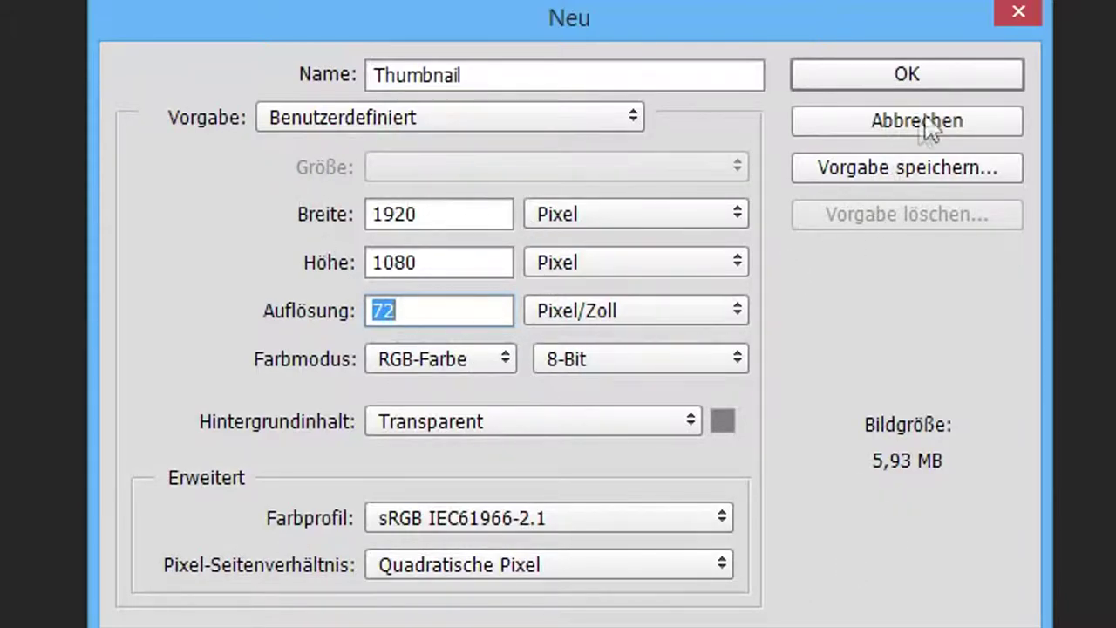
pyautogui.click(948, 73)
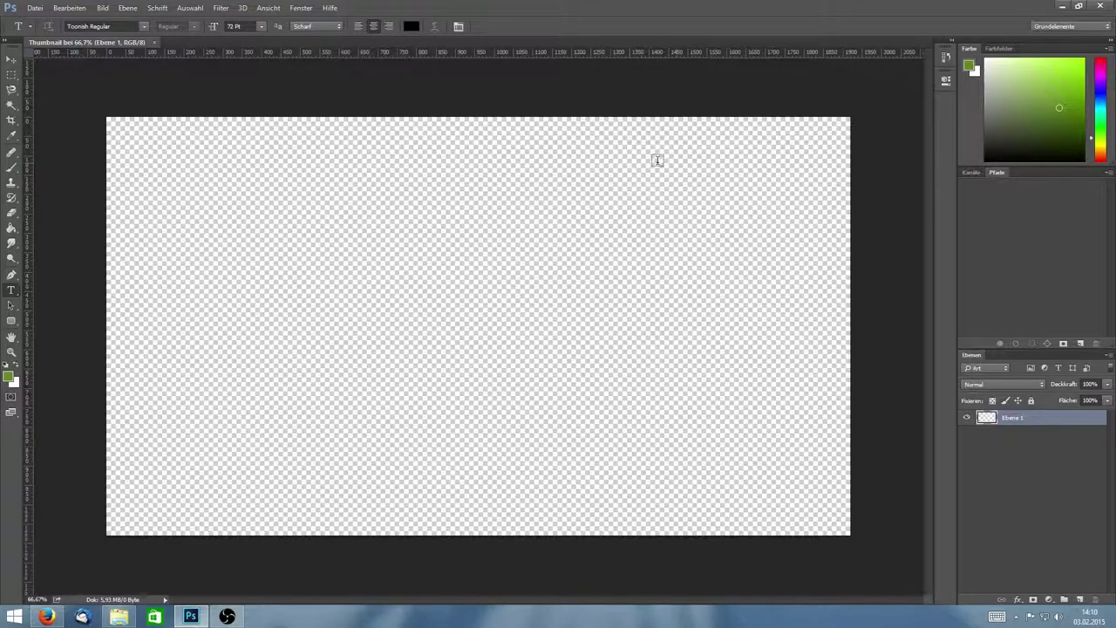
# - Switch between the Bilder folder window and the Photoshop canvas, scrolling through the images
pyautogui.scroll(2, 657, 159)
pyautogui.scroll(-2, 657, 161)
pyautogui.scroll(2, 657, 164)
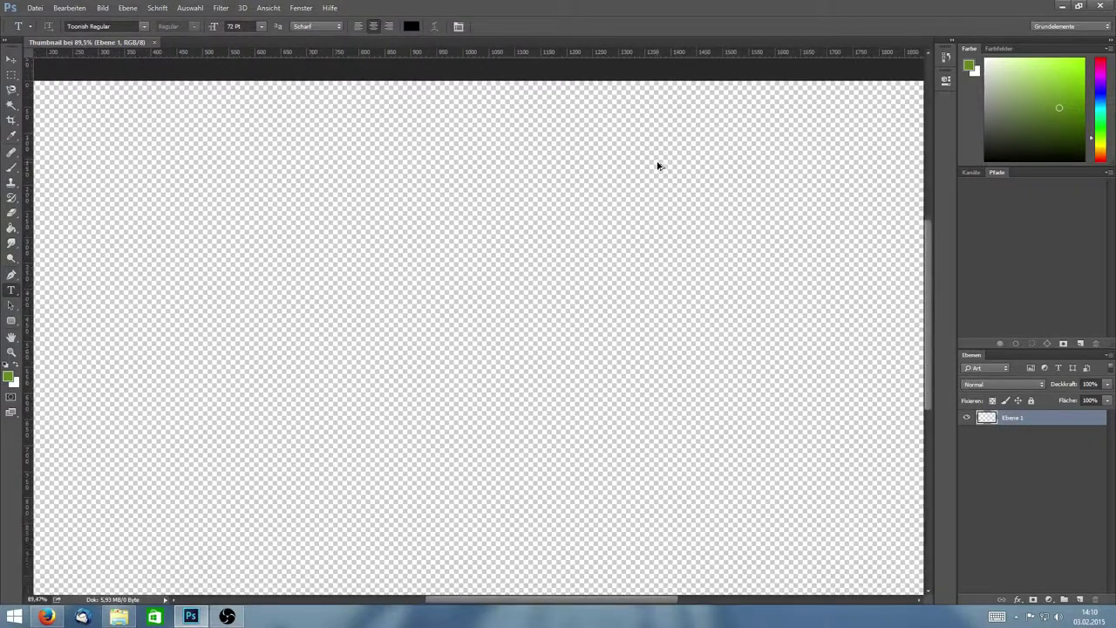
pyautogui.scroll(-2, 657, 161)
pyautogui.scroll(1, 658, 166)
pyautogui.scroll(1, 657, 165)
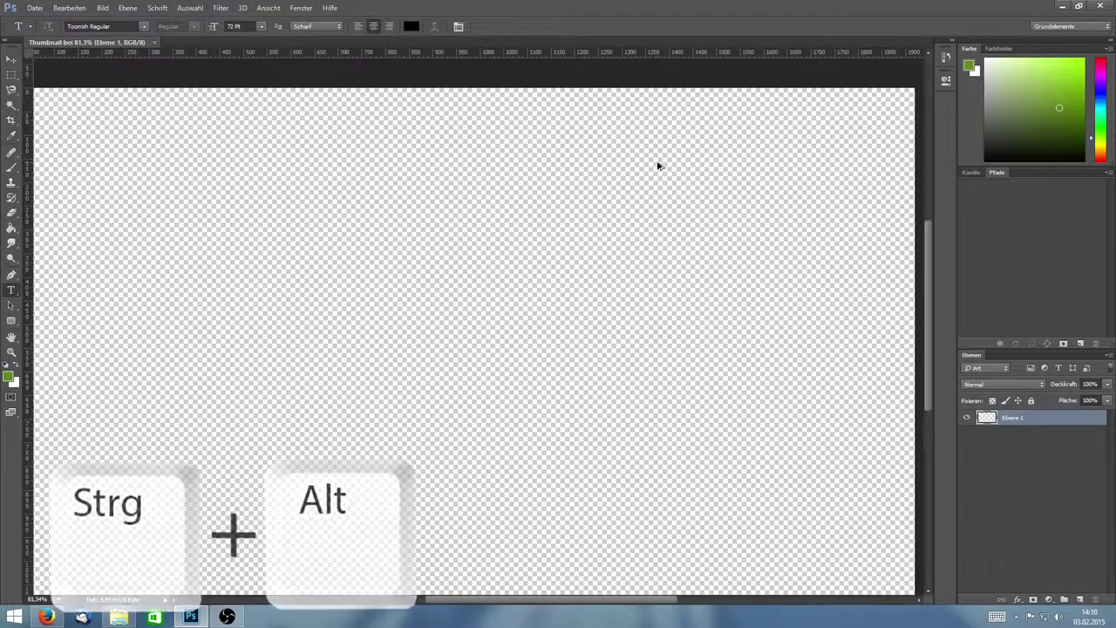
pyautogui.scroll(-1, 657, 165)
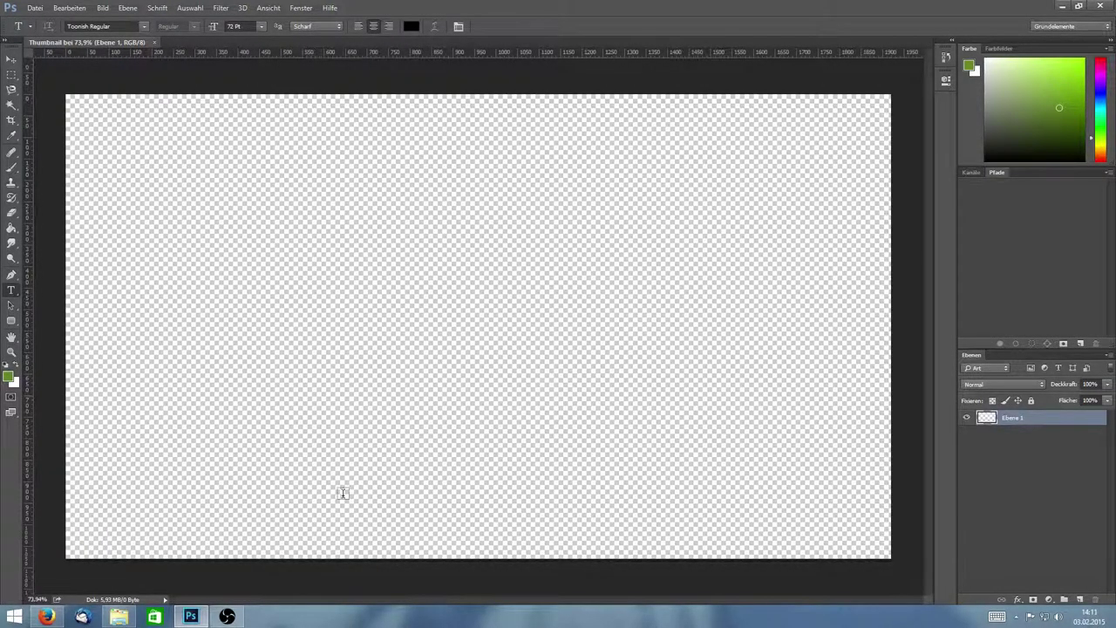
pyautogui.click(119, 618)
pyautogui.scroll(-3, 538, 318)
pyautogui.scroll(3, 537, 318)
pyautogui.scroll(-3, 538, 319)
pyautogui.scroll(-2, 538, 318)
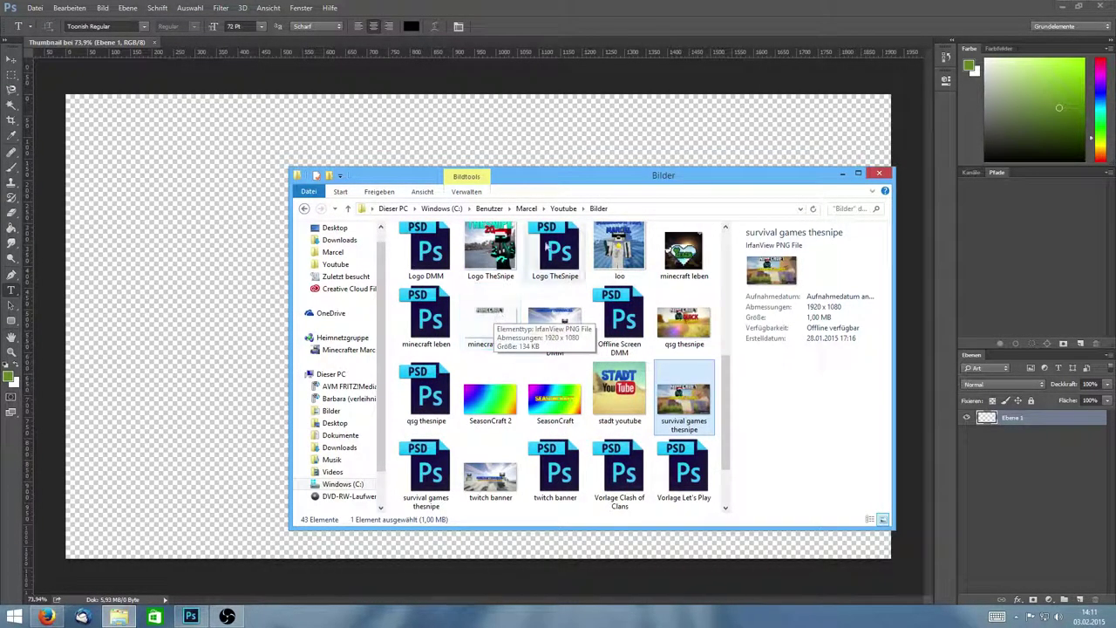
pyautogui.click(547, 129)
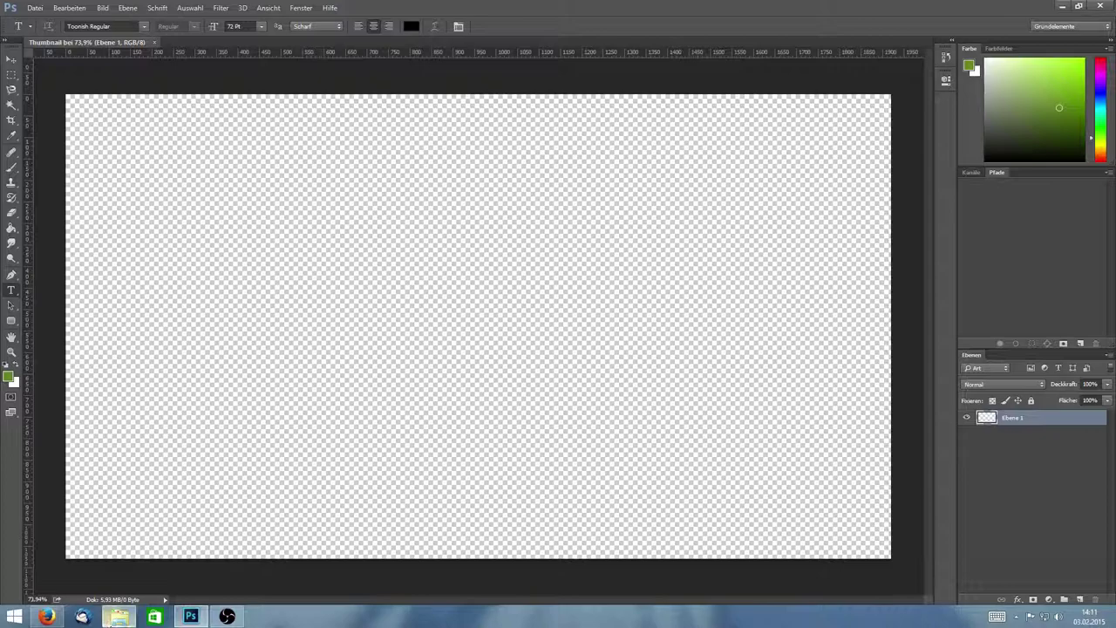
# - Drag the 'minecraft logo' image from Bilder onto the top of the canvas and commit it
pyautogui.click(118, 617)
pyautogui.click(491, 324)
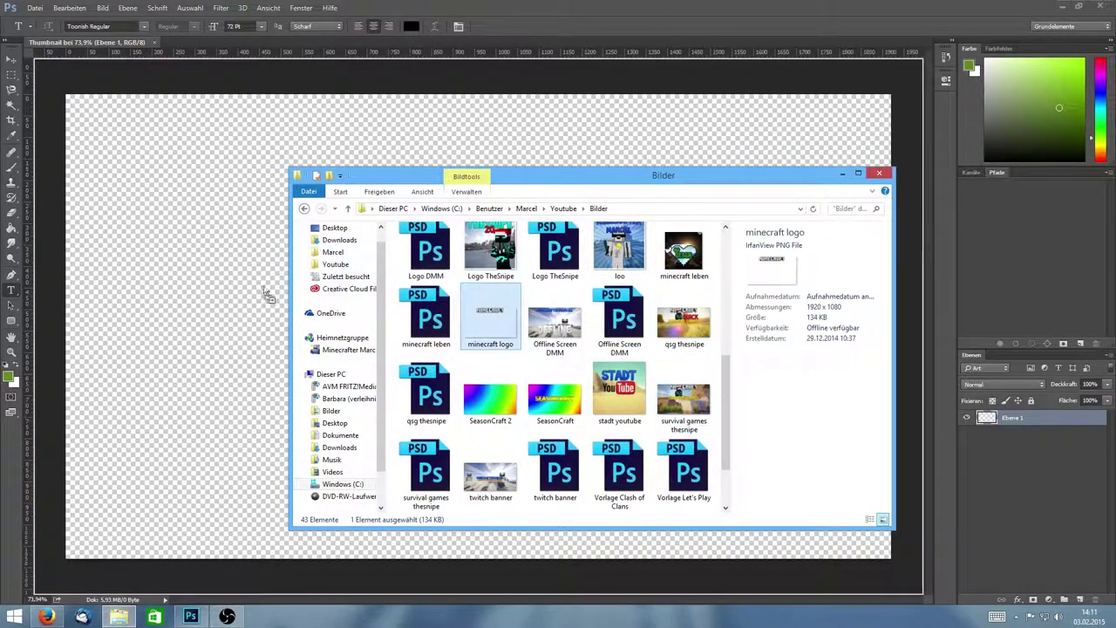
pyautogui.click(243, 290)
pyautogui.press('t')
pyautogui.press('Return')
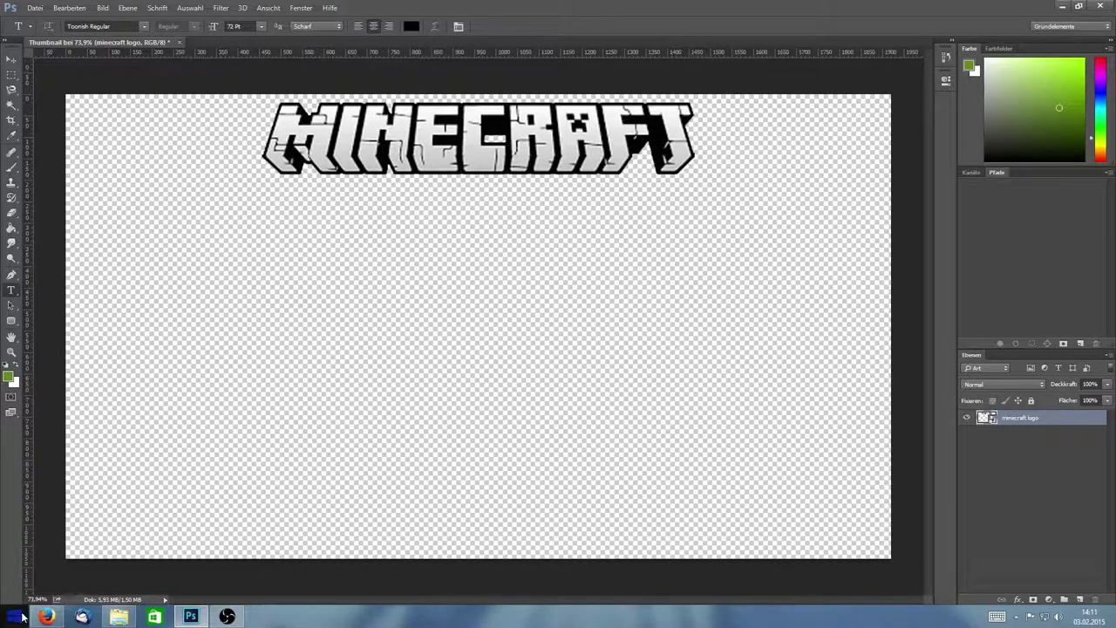
pyautogui.click(47, 616)
# - Search Google for 'minecraft logo' in a new Firefox tab
pyautogui.click(507, 9)
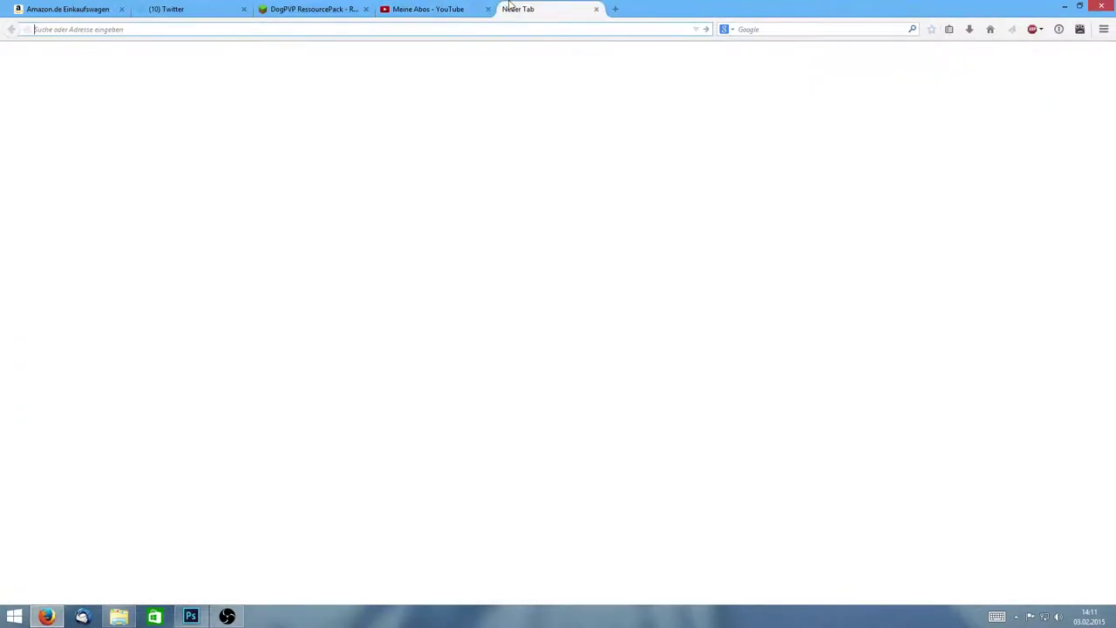
pyautogui.write('goog')
pyautogui.press('Return')
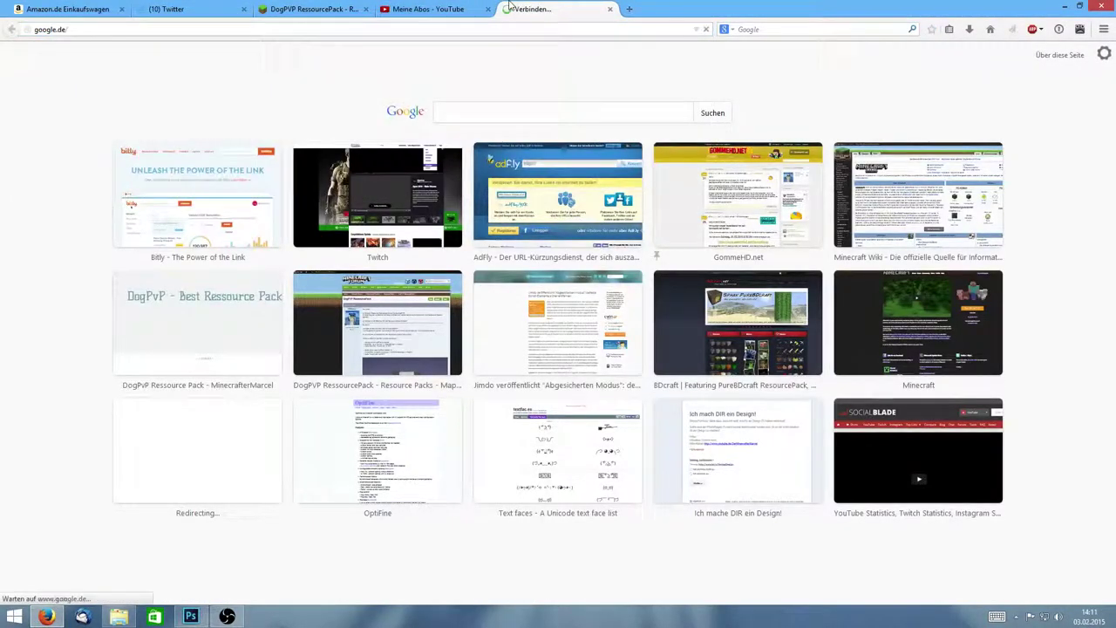
pyautogui.write('minecr')
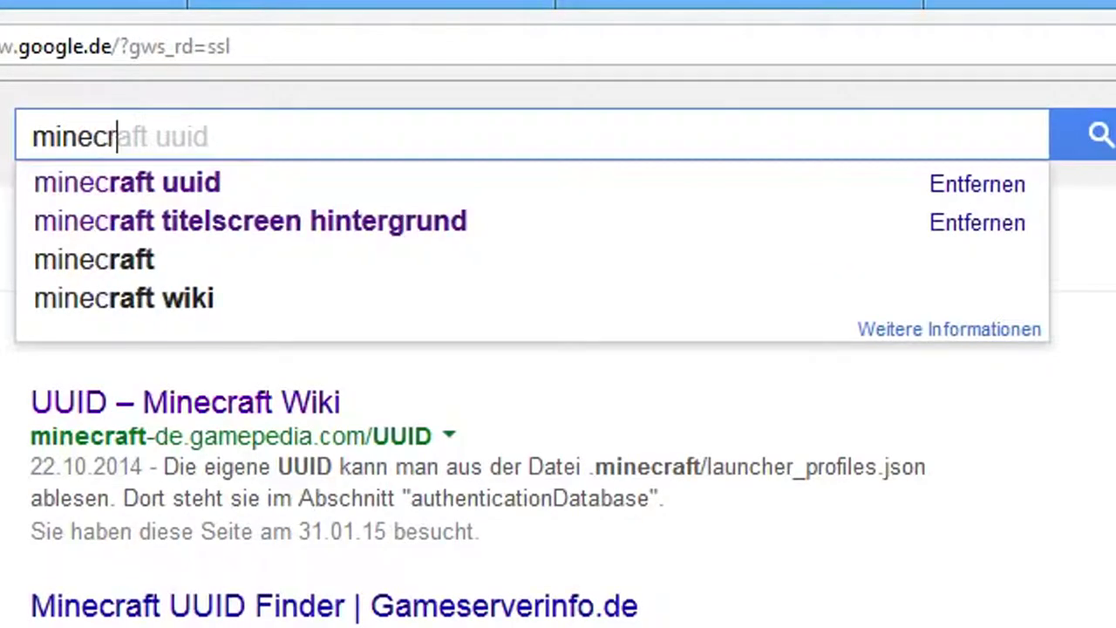
pyautogui.write('aft log')
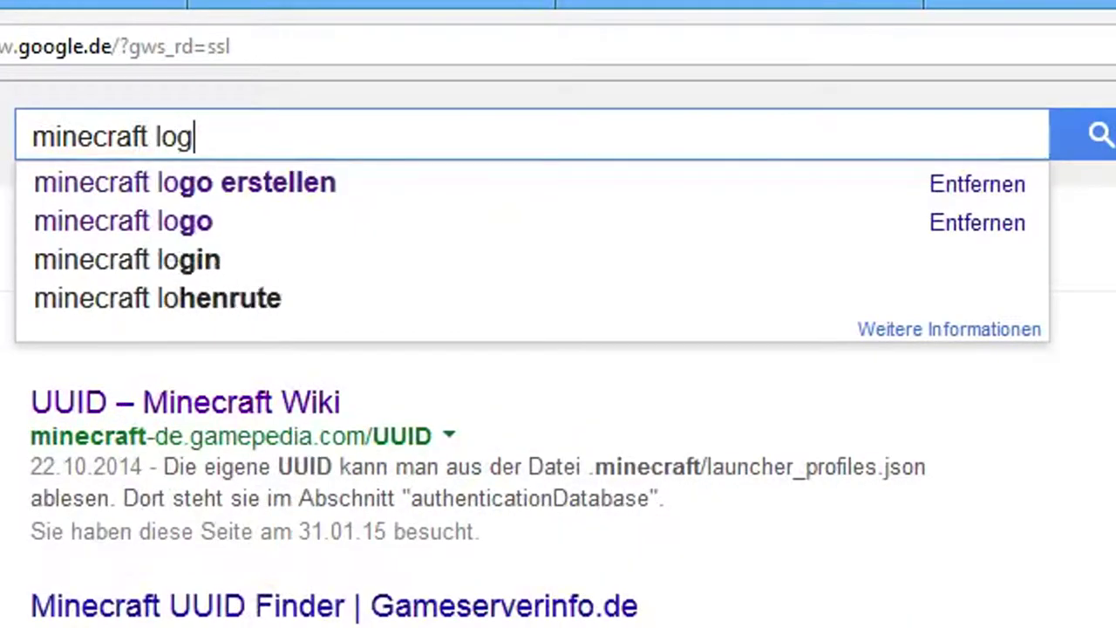
pyautogui.write('o')
pyautogui.press('Return')
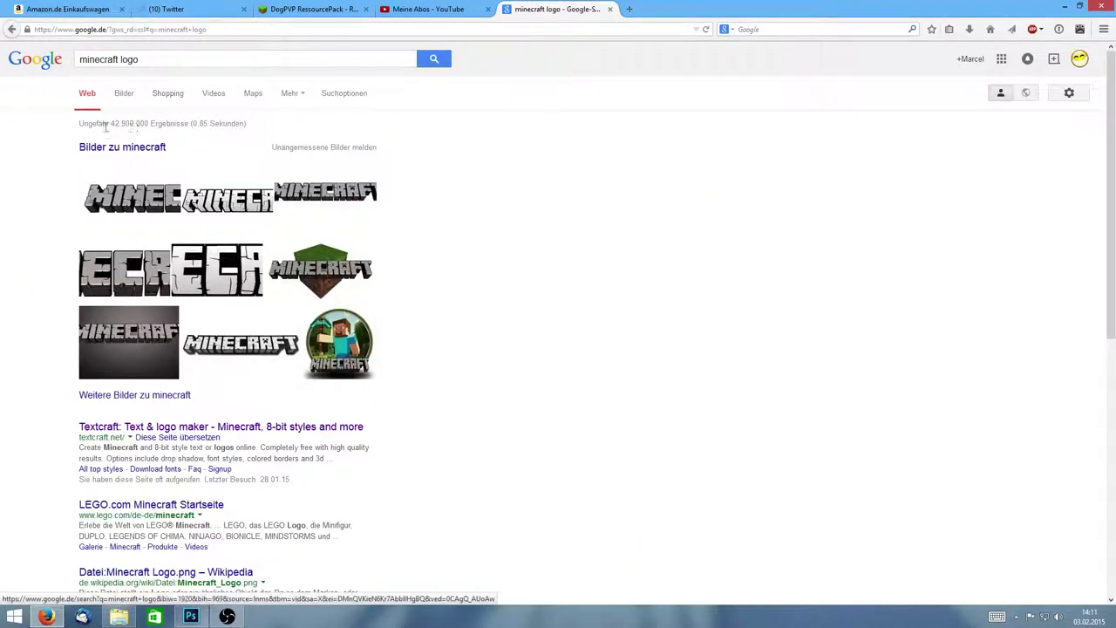
# - Copy the first Google Images logo and paste it into Thumbnail as 'Ebene 1'
pyautogui.click(123, 96)
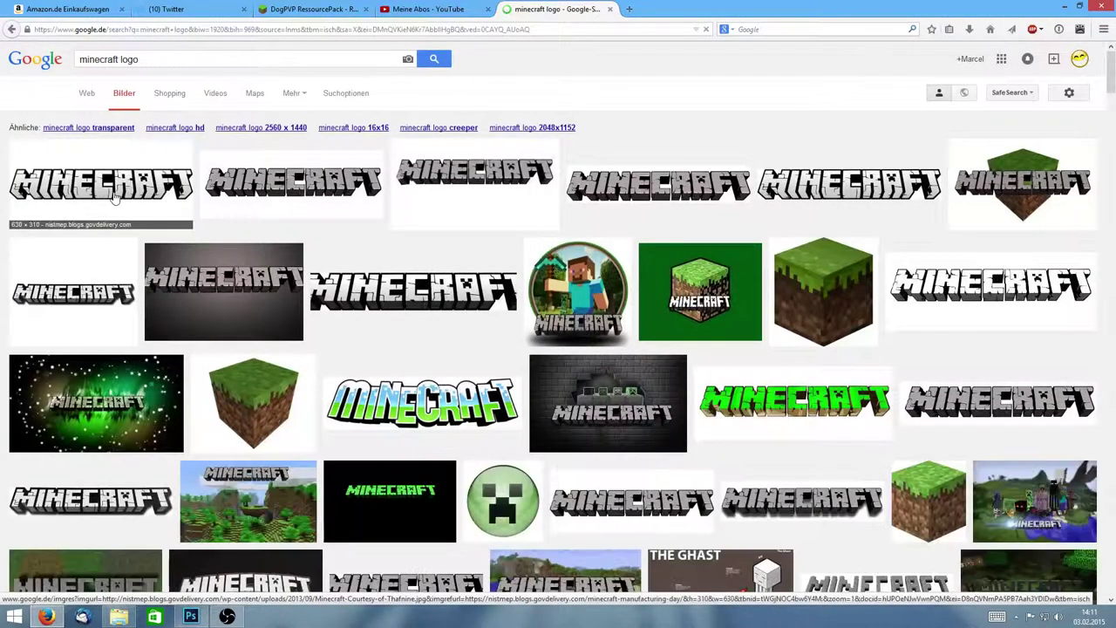
pyautogui.rightClick(115, 197)
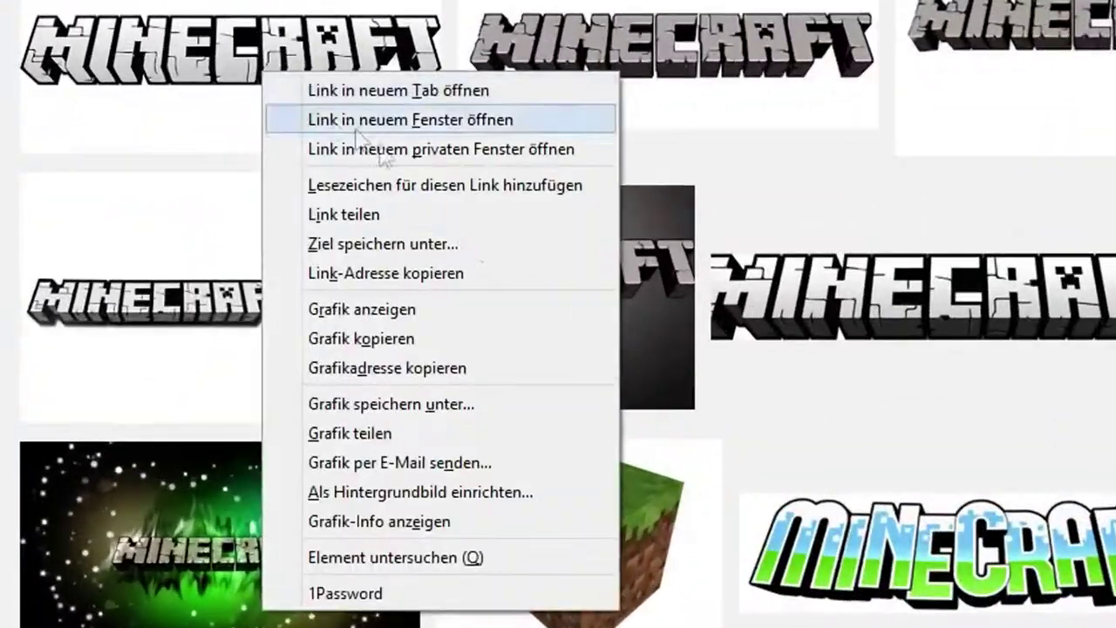
pyautogui.click(381, 338)
pyautogui.click(190, 617)
pyautogui.hotkey('ctrl', 'v')
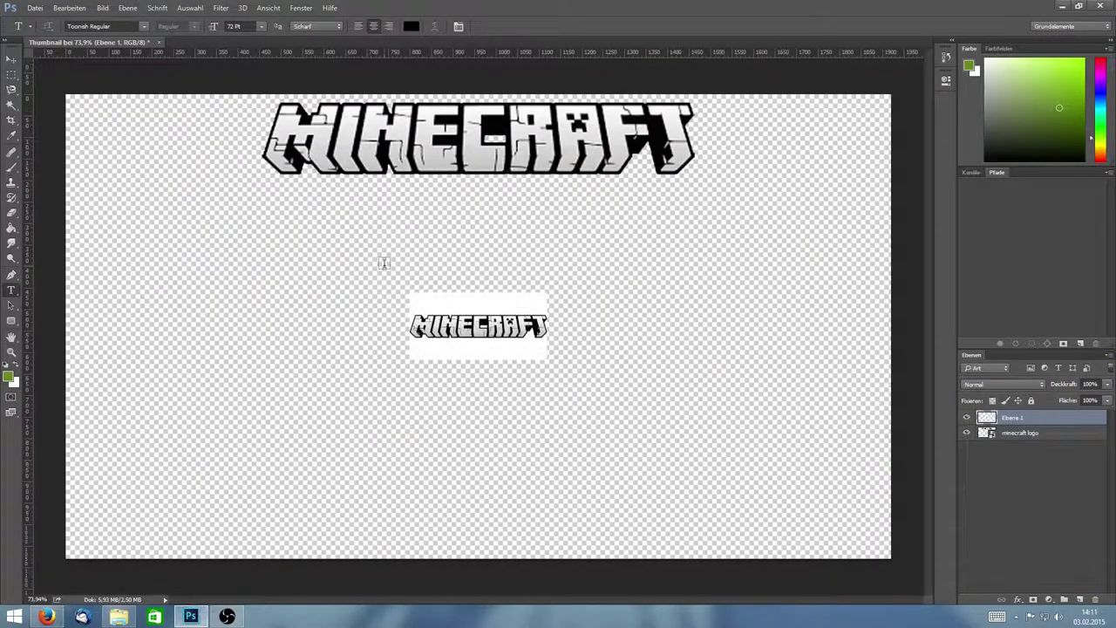
# - Enlarge the pasted logo near the canvas centre with Free Transform
pyautogui.hotkey('ctrl', 't')
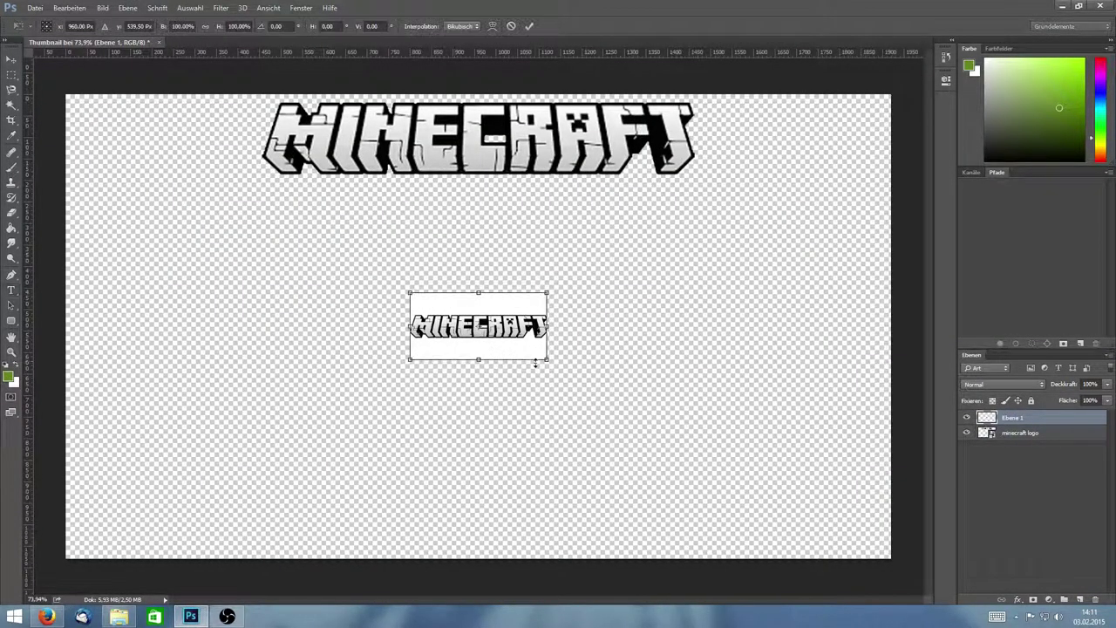
pyautogui.moveTo(546, 361); pyautogui.dragTo(633, 401)
pyautogui.press('Return')
pyautogui.press('t')
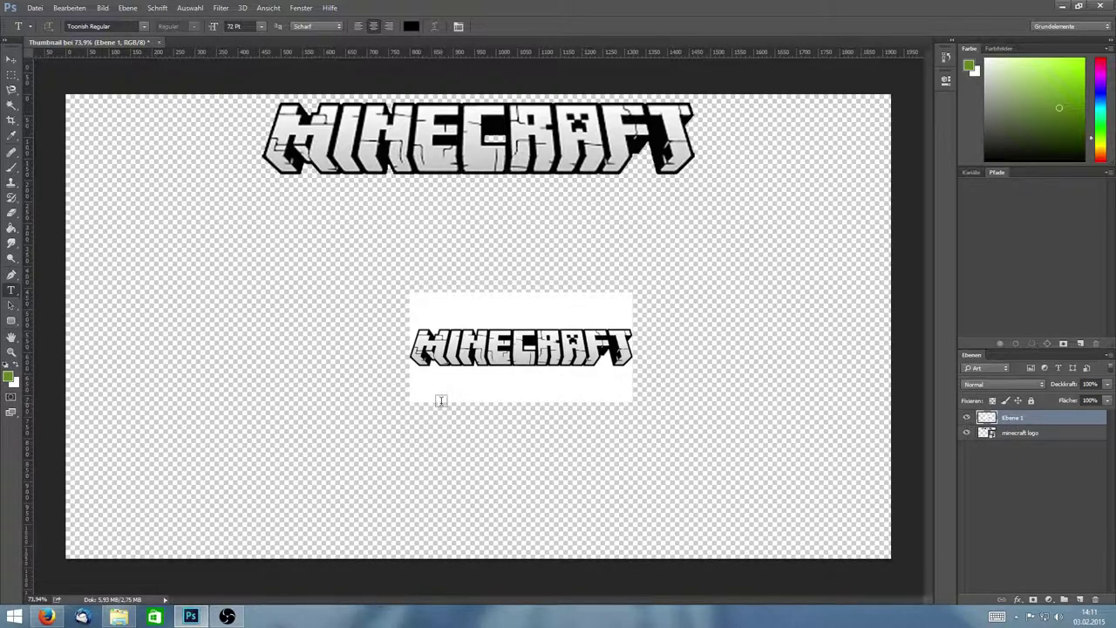
# - Magic-wand select the white background and the gap inside the C, delete it, and deselect
pyautogui.press('w')
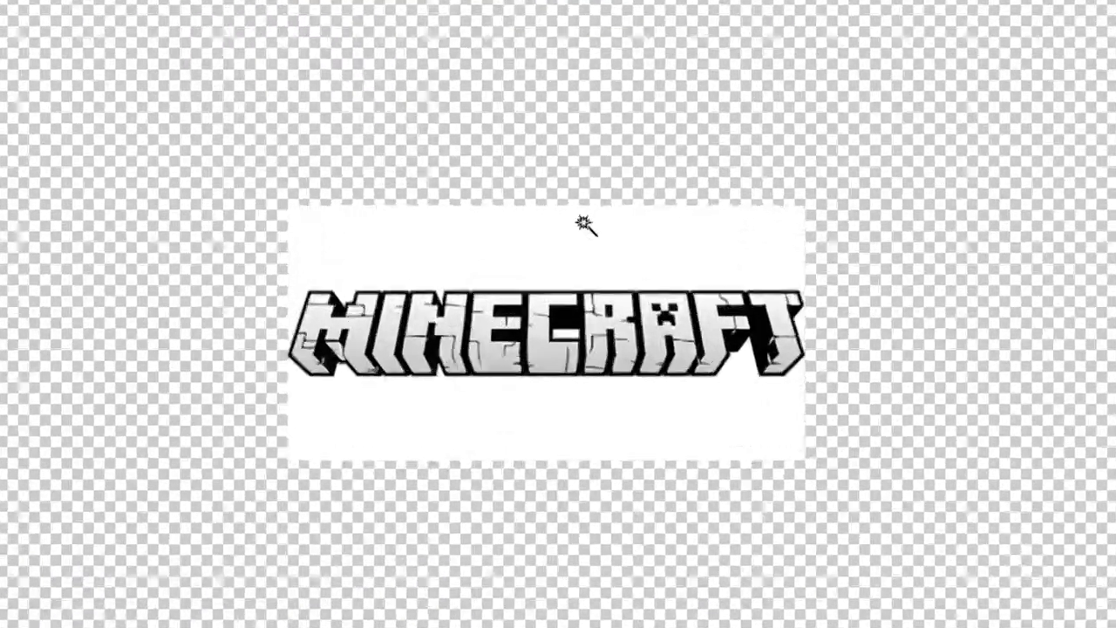
pyautogui.click(540, 304)
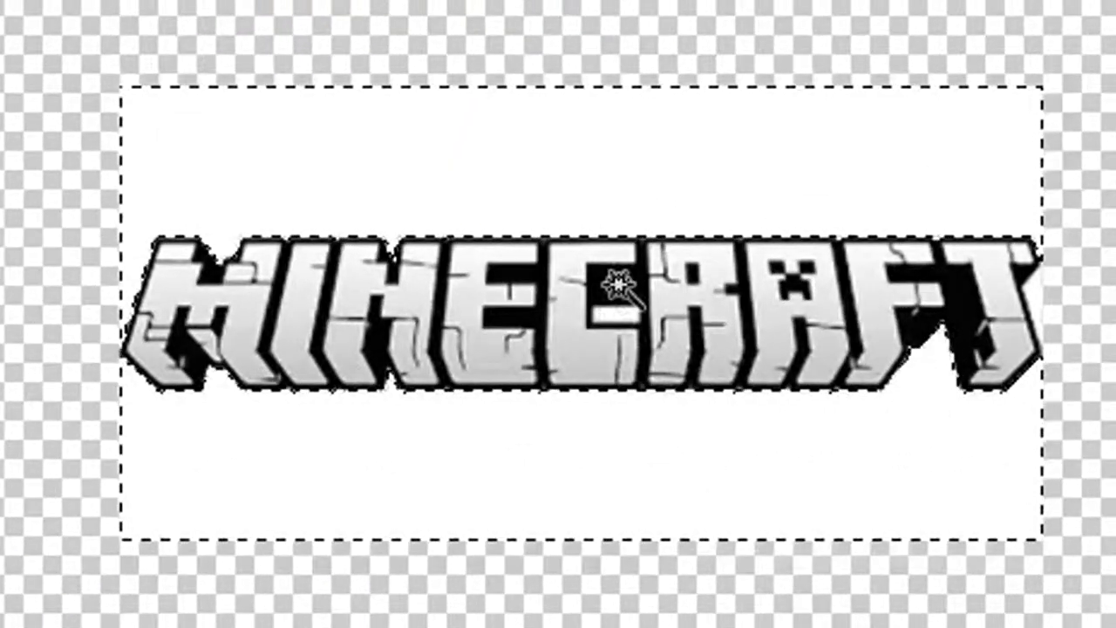
pyautogui.click(625, 155)
pyautogui.click(521, 132)
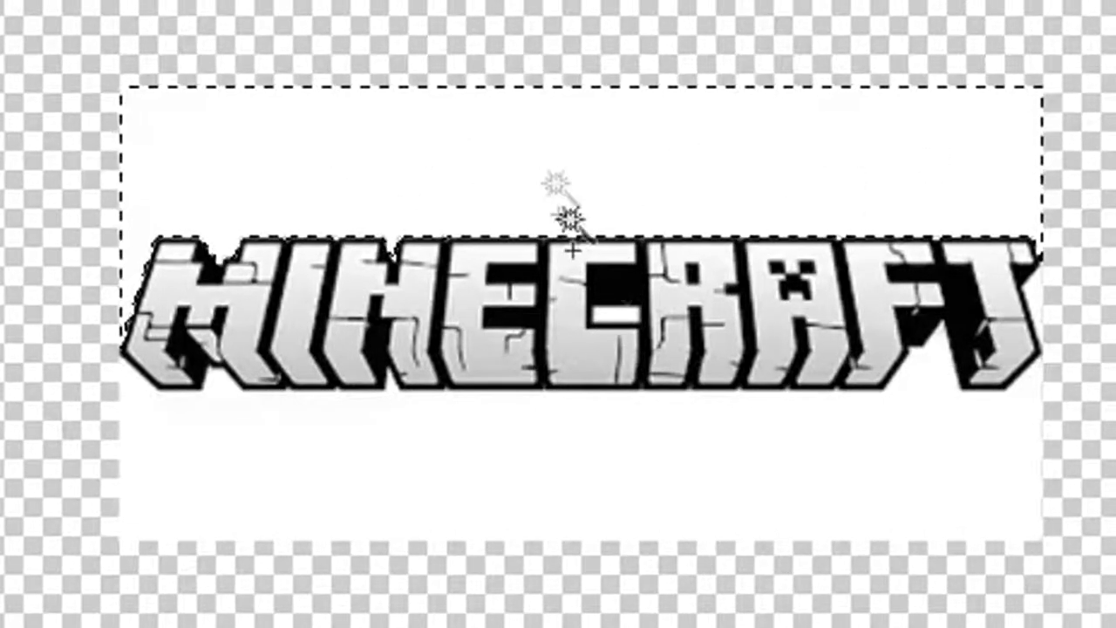
pyautogui.click(631, 316)
pyautogui.click(535, 250)
pyautogui.click(620, 314)
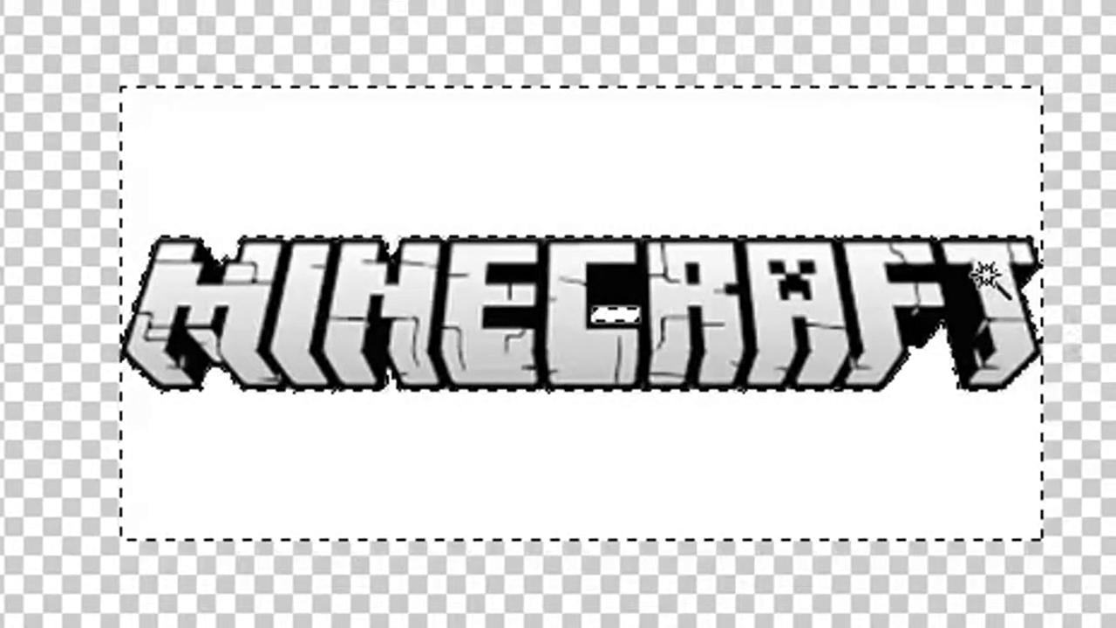
pyautogui.press('Delete')
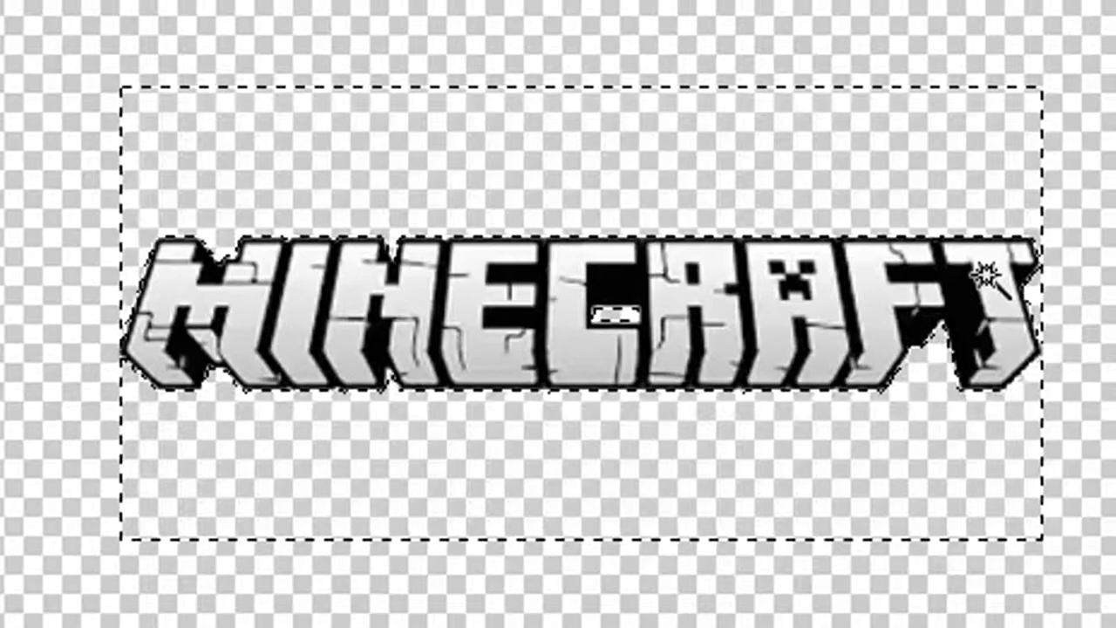
pyautogui.hotkey('ctrl', 'd')
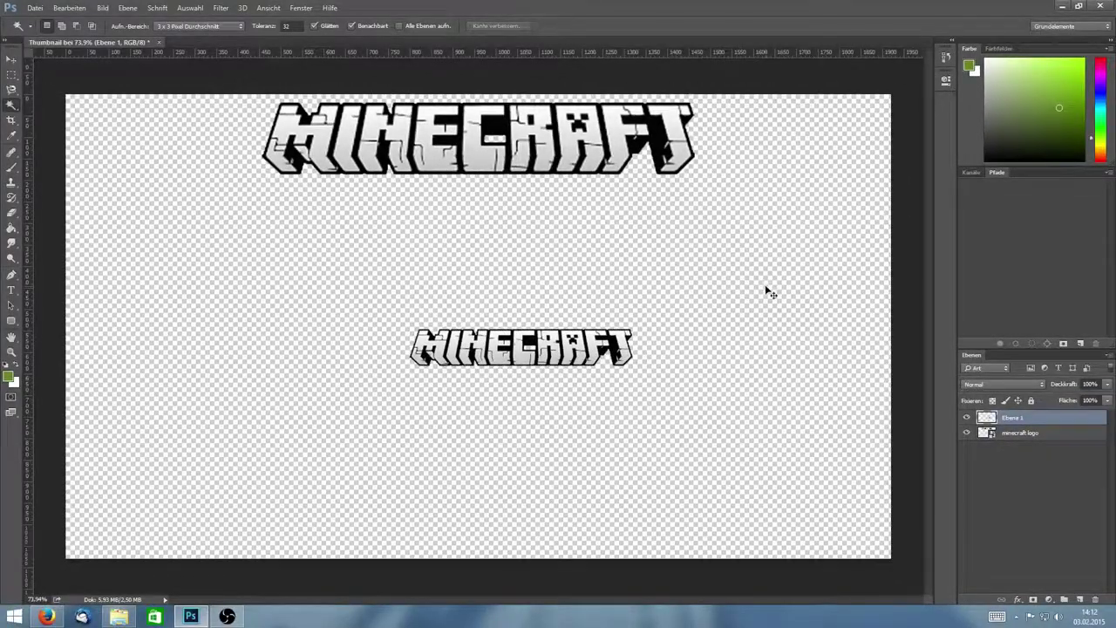
# - Scale 'Ebene 1' to about 192% and align it over the top logo on the centre line
pyautogui.hotkey('ctrl', 't')
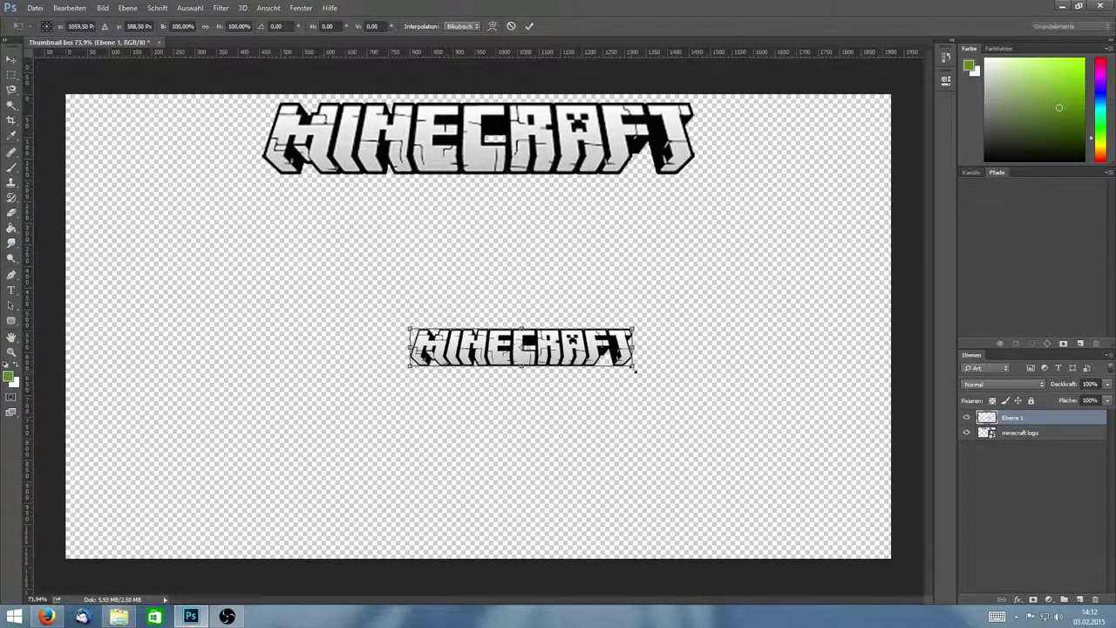
pyautogui.moveTo(634, 367); pyautogui.dragTo(846, 393)
pyautogui.moveTo(799, 353)
pyautogui.mouseDown()
pyautogui.moveTo(637, 123)
pyautogui.moveTo(635, 146)
pyautogui.mouseUp()
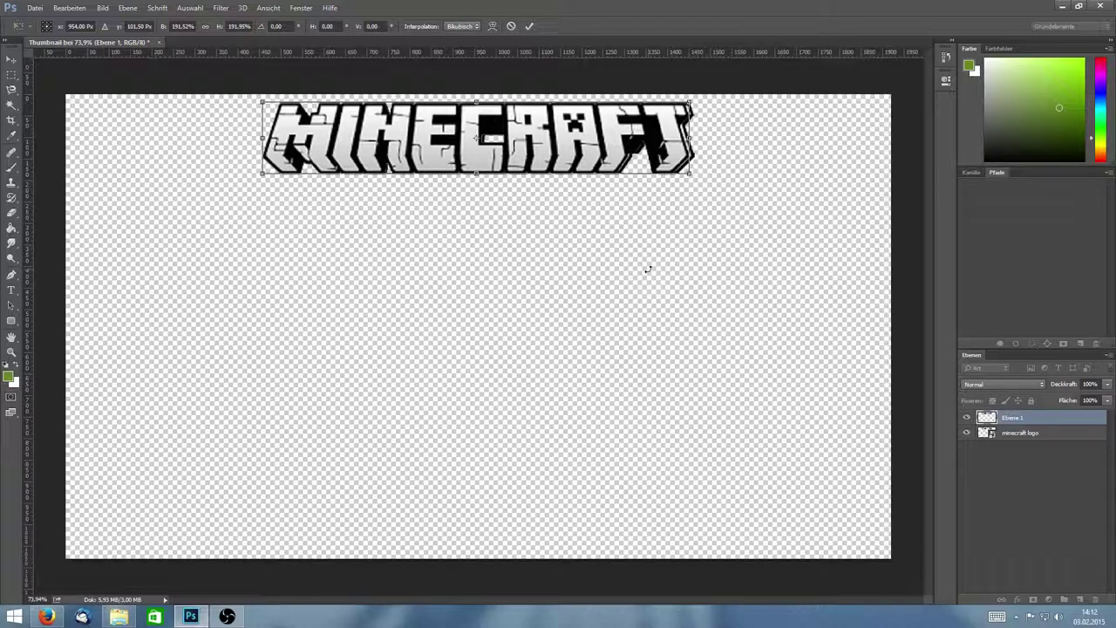
pyautogui.moveTo(596, 148); pyautogui.dragTo(599, 150)
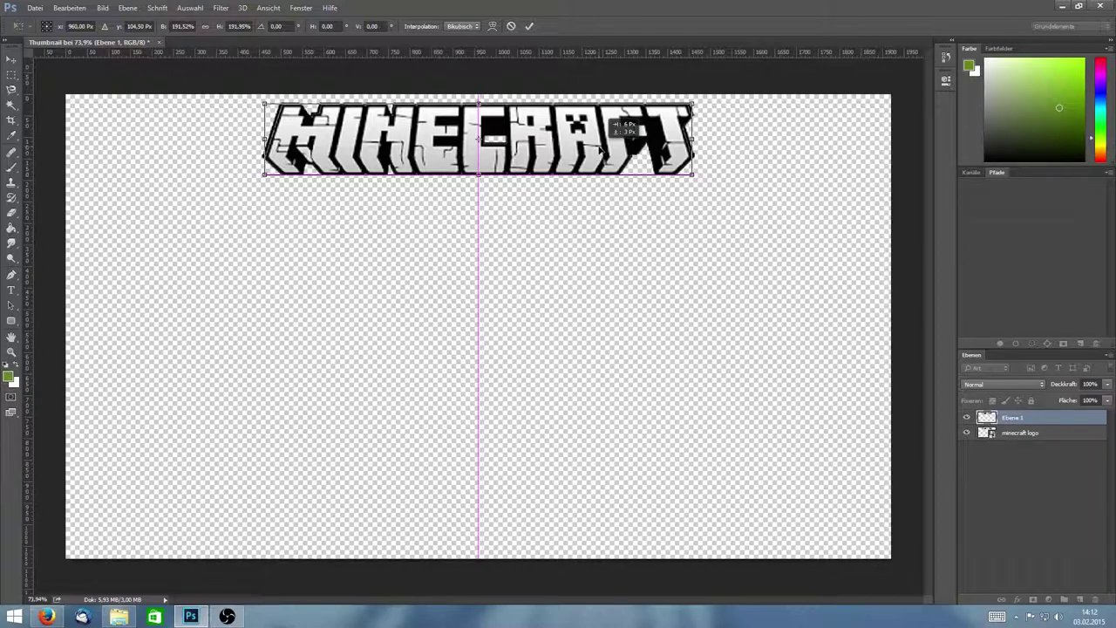
pyautogui.moveTo(600, 150); pyautogui.dragTo(600, 150)
pyautogui.moveTo(500, 153); pyautogui.dragTo(532, 140)
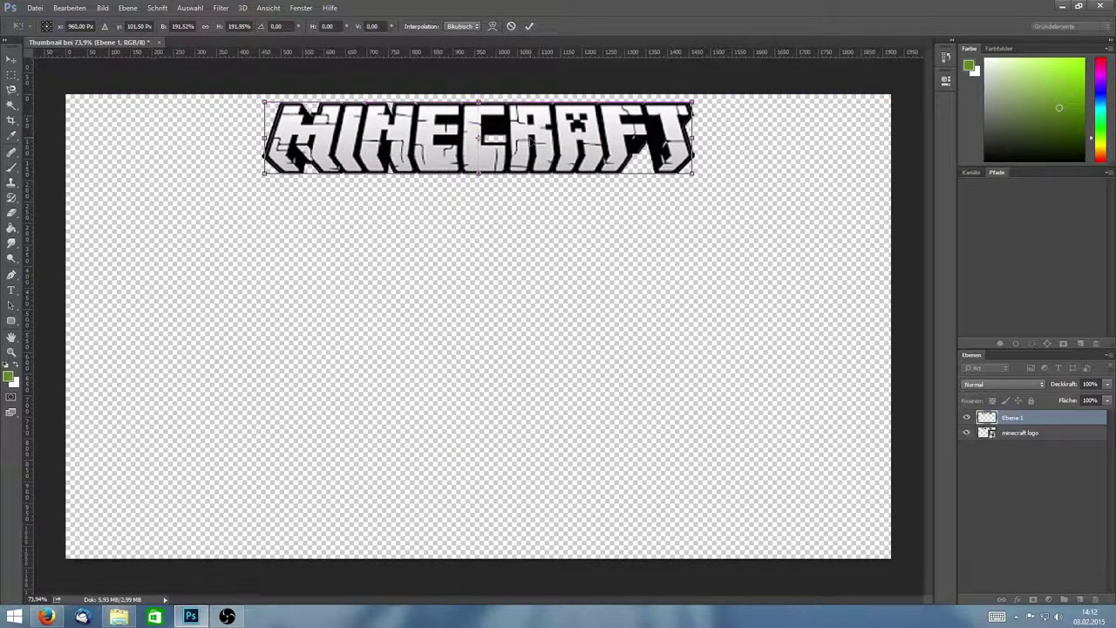
pyautogui.press('Return')
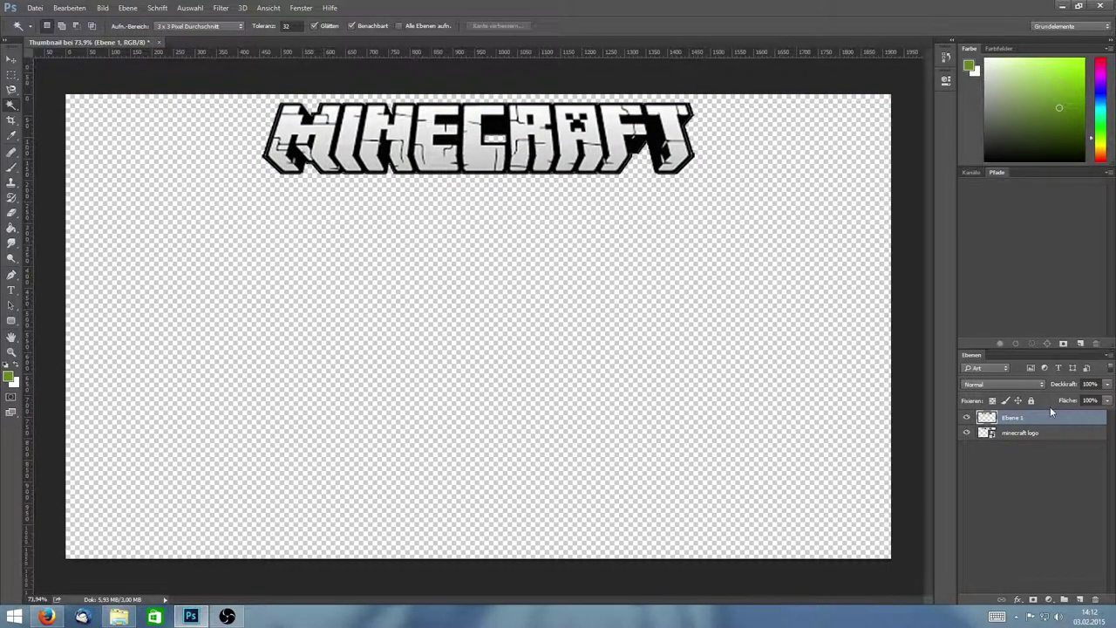
# - Merge the logo layers with Ctrl+E and type 'SURVIVAL GAMES' below the logo
pyautogui.hotkey('ctrl', 'e')
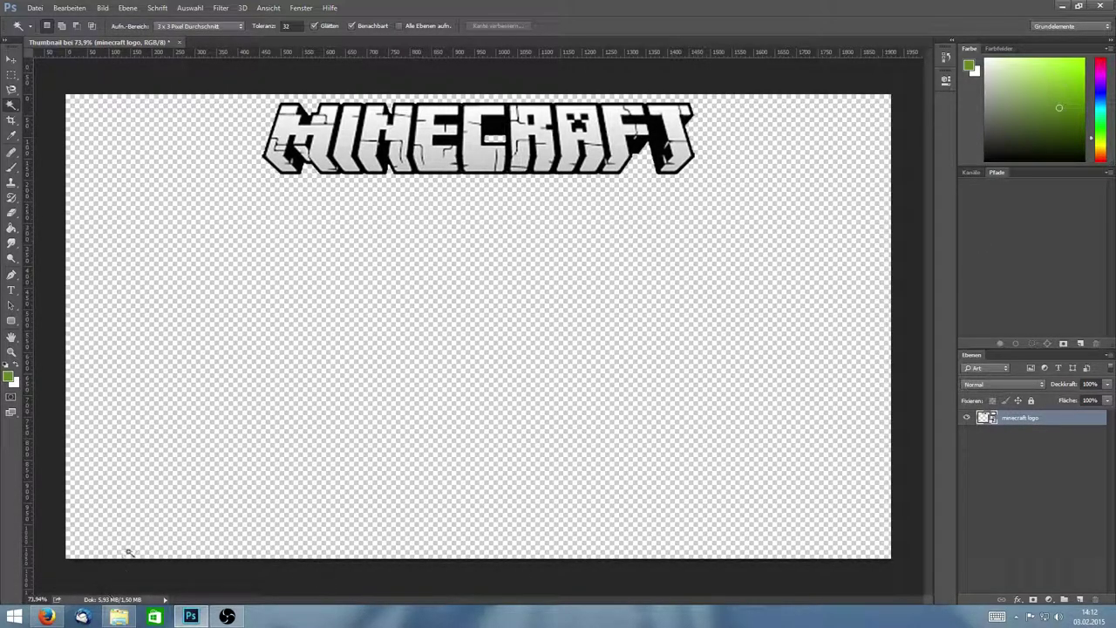
pyautogui.press('t')
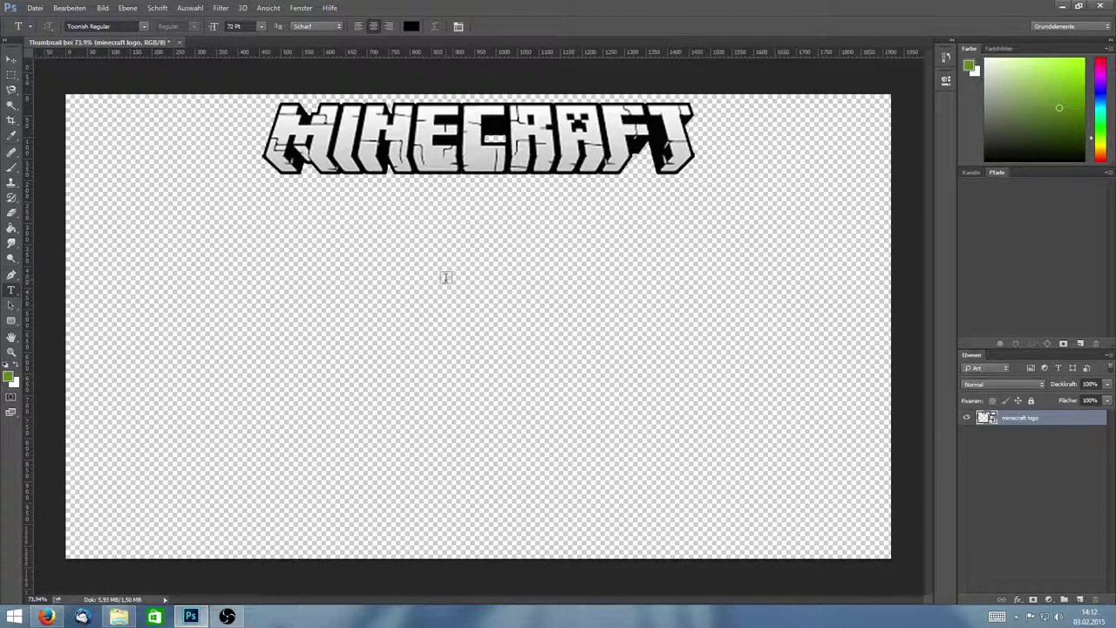
pyautogui.click(467, 283)
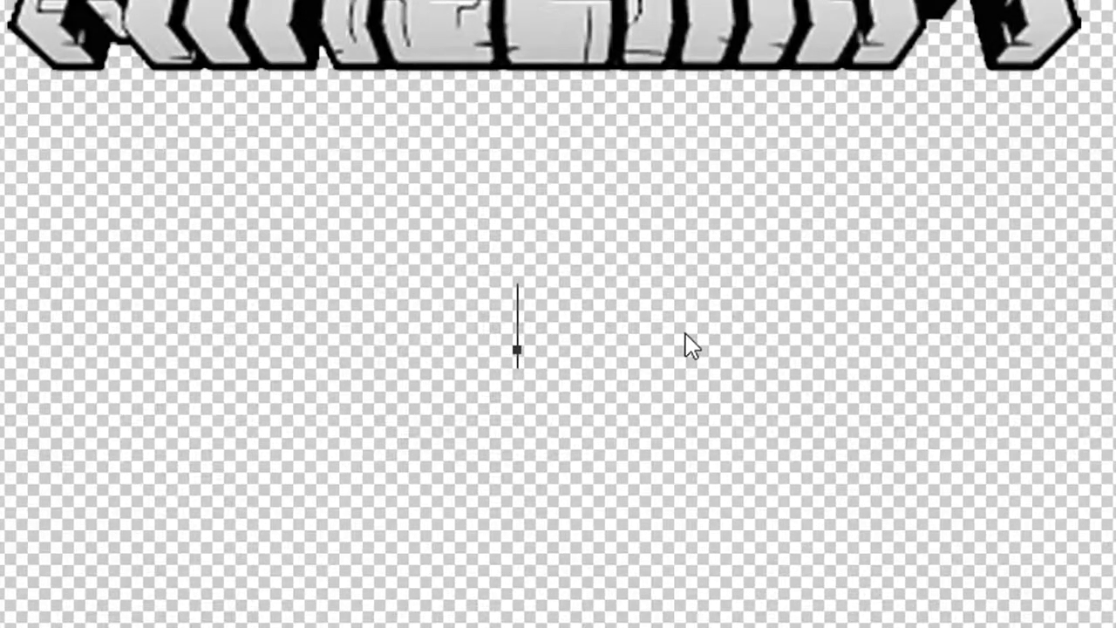
pyautogui.write('SURVIVLA')
pyautogui.press('BackSpace')
pyautogui.press('BackSpace')
pyautogui.write('AL GAMES')
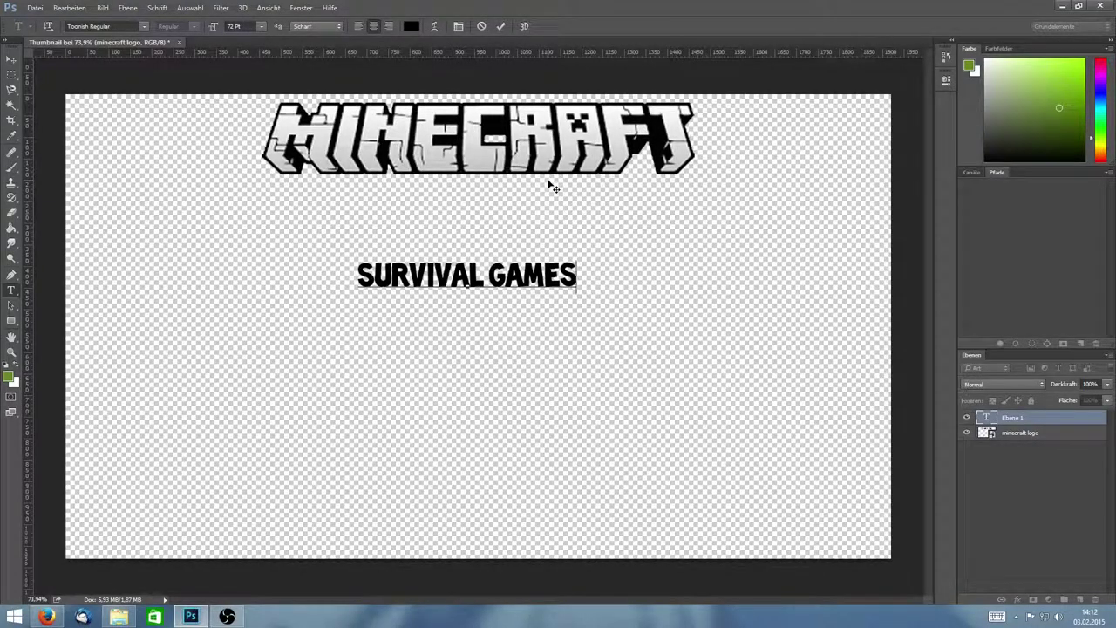
# - Commit the text, scale it to about 196%, and centre it just under the logo
pyautogui.click(501, 26)
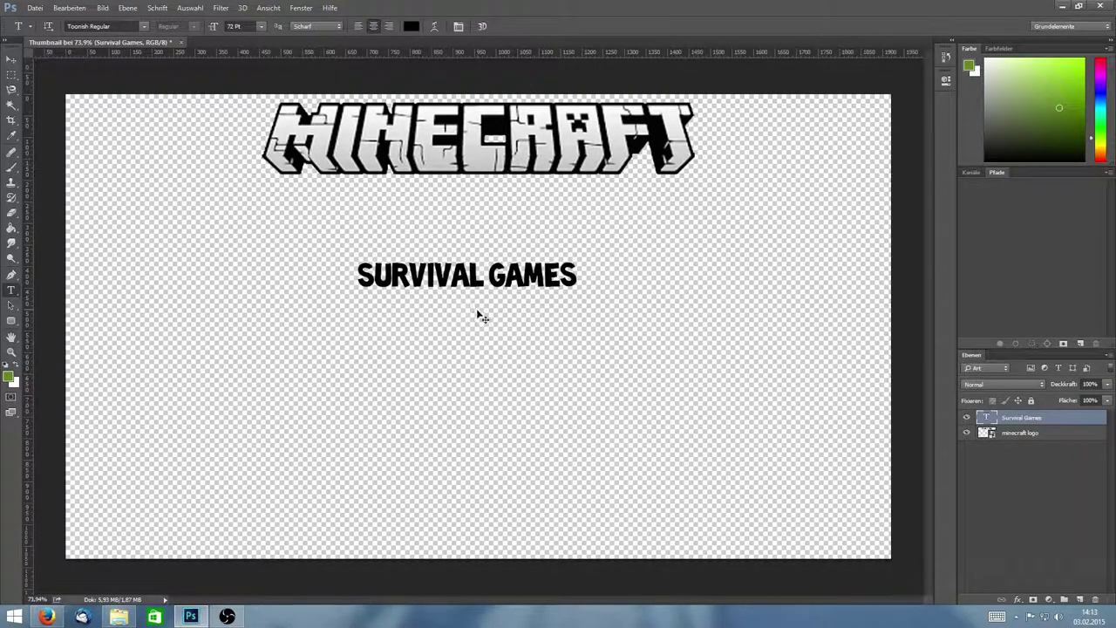
pyautogui.hotkey('ctrl', 't')
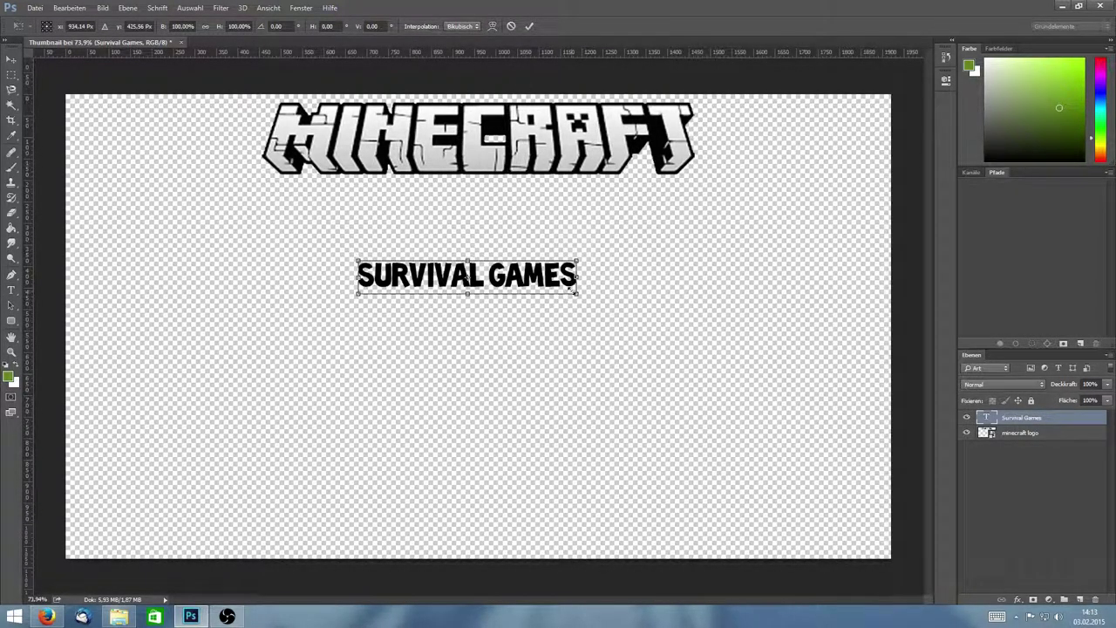
pyautogui.moveTo(577, 291); pyautogui.dragTo(786, 324)
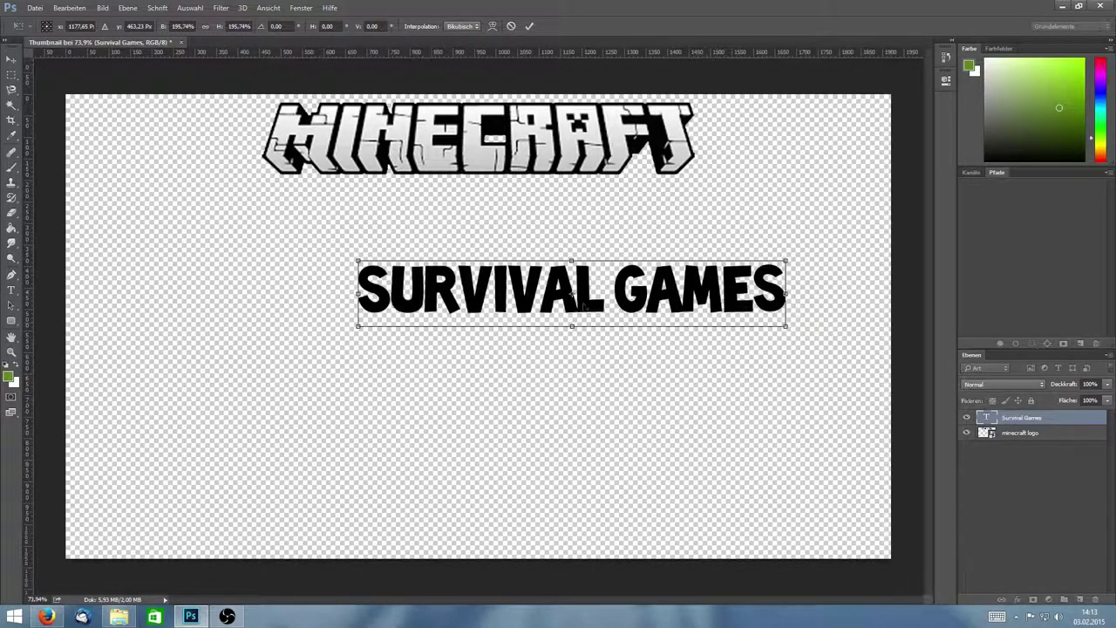
pyautogui.moveTo(571, 296); pyautogui.dragTo(480, 236)
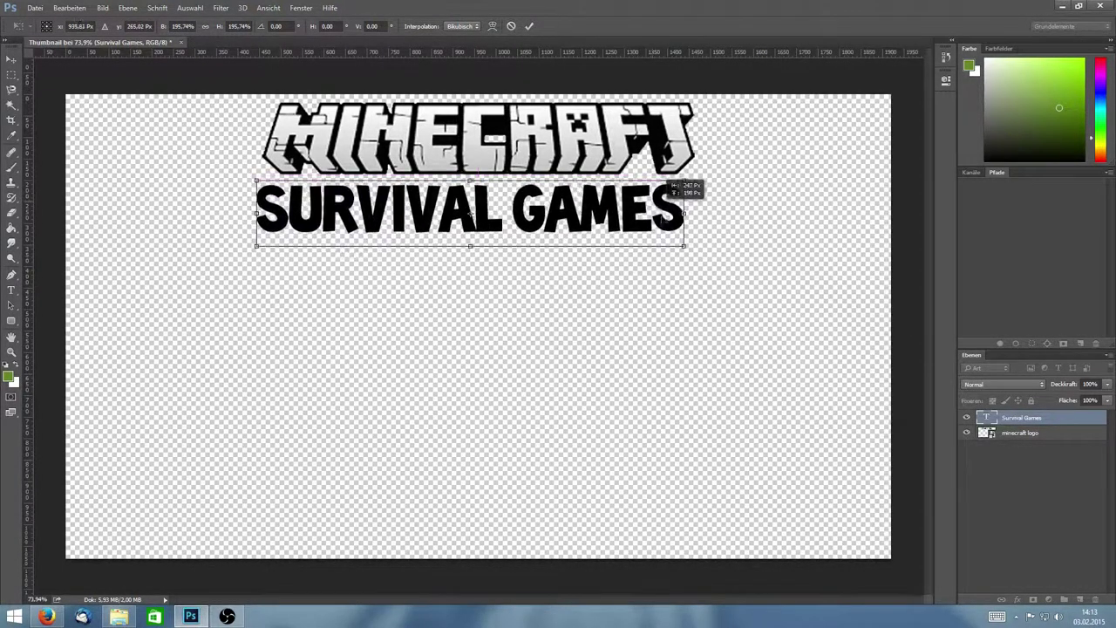
pyautogui.moveTo(664, 234); pyautogui.dragTo(671, 261)
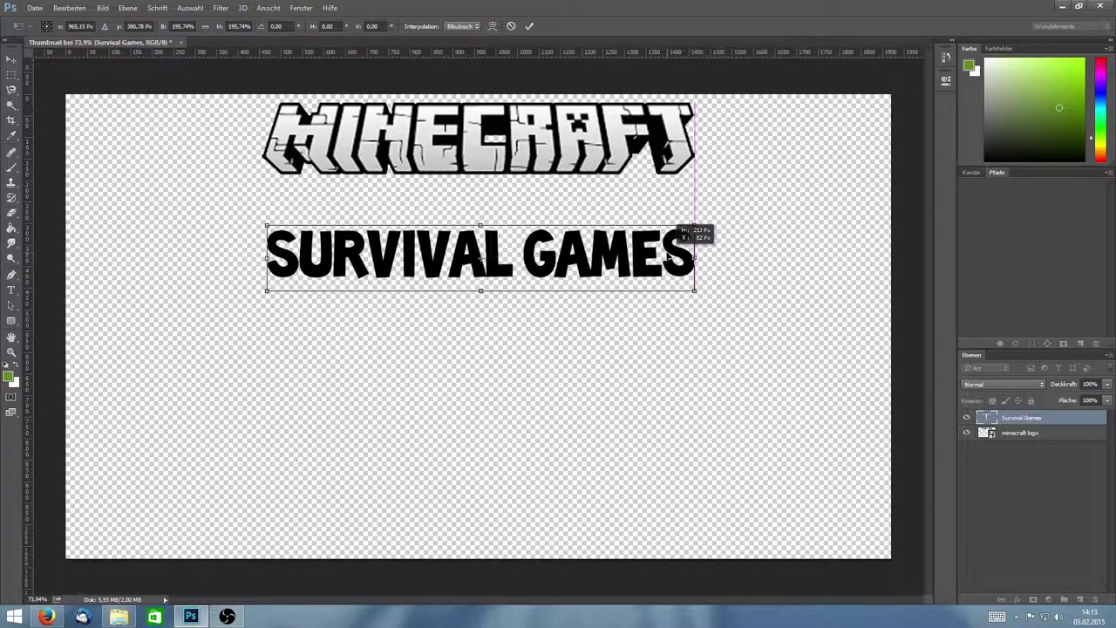
pyautogui.moveTo(670, 255); pyautogui.dragTo(662, 218)
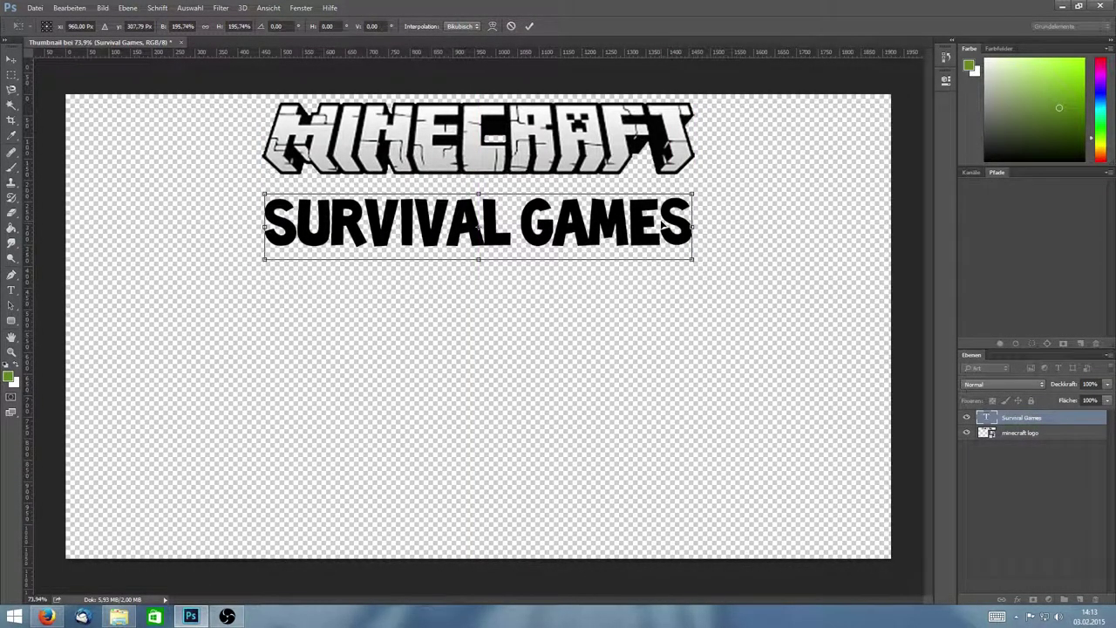
pyautogui.press('Return')
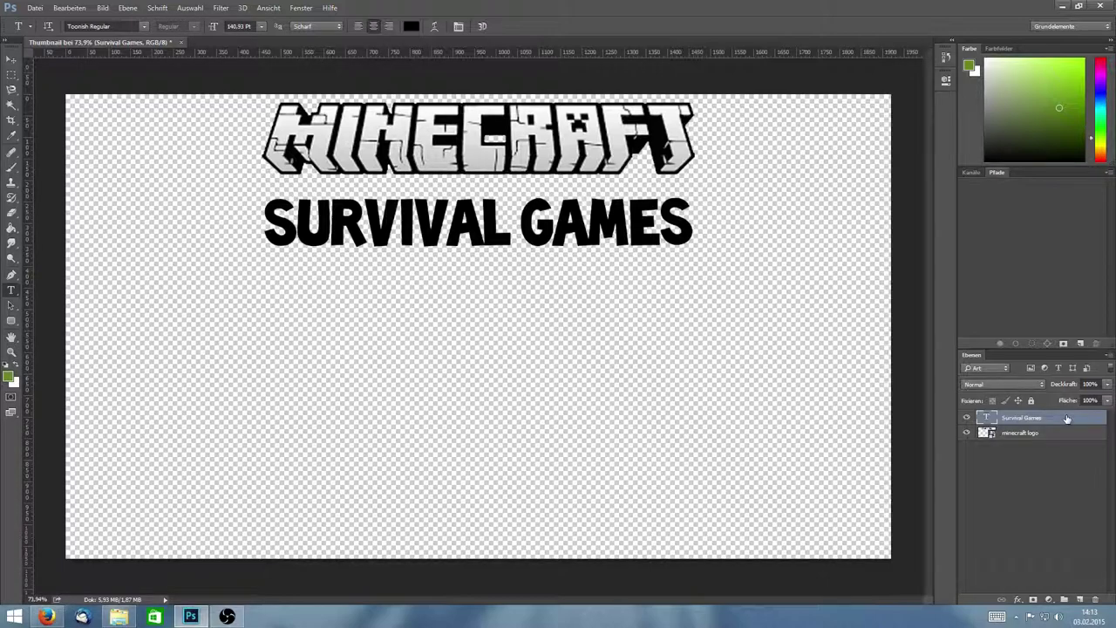
# - Enable Kontur and Verlaufsüberlagerung on the text layer, with a 5 px stroke
pyautogui.doubleClick(1066, 419)
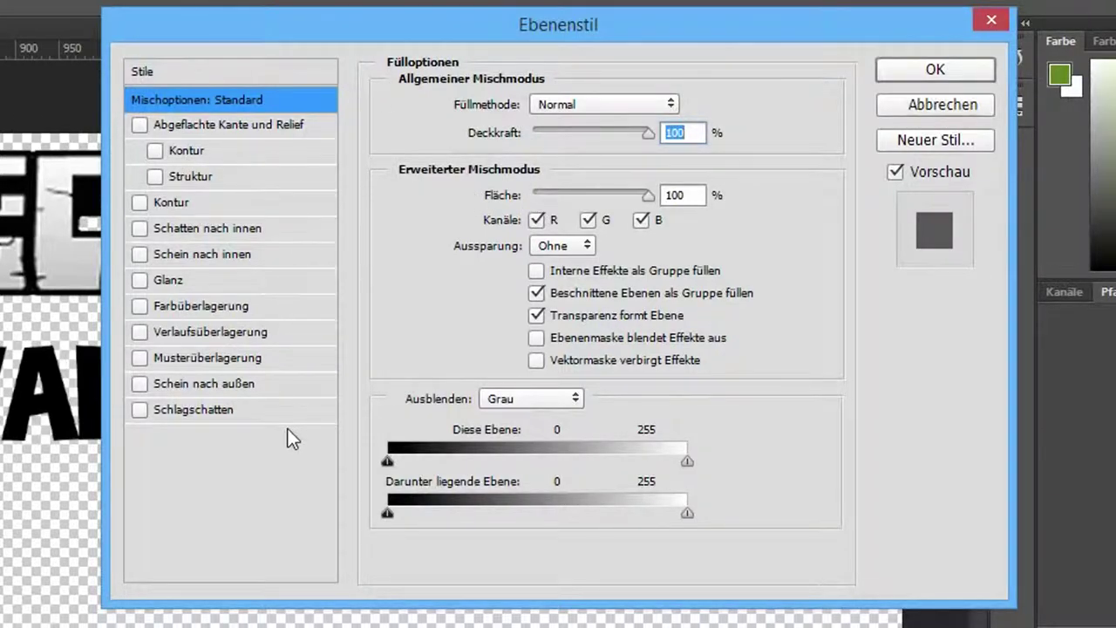
pyautogui.click(190, 202)
pyautogui.click(222, 332)
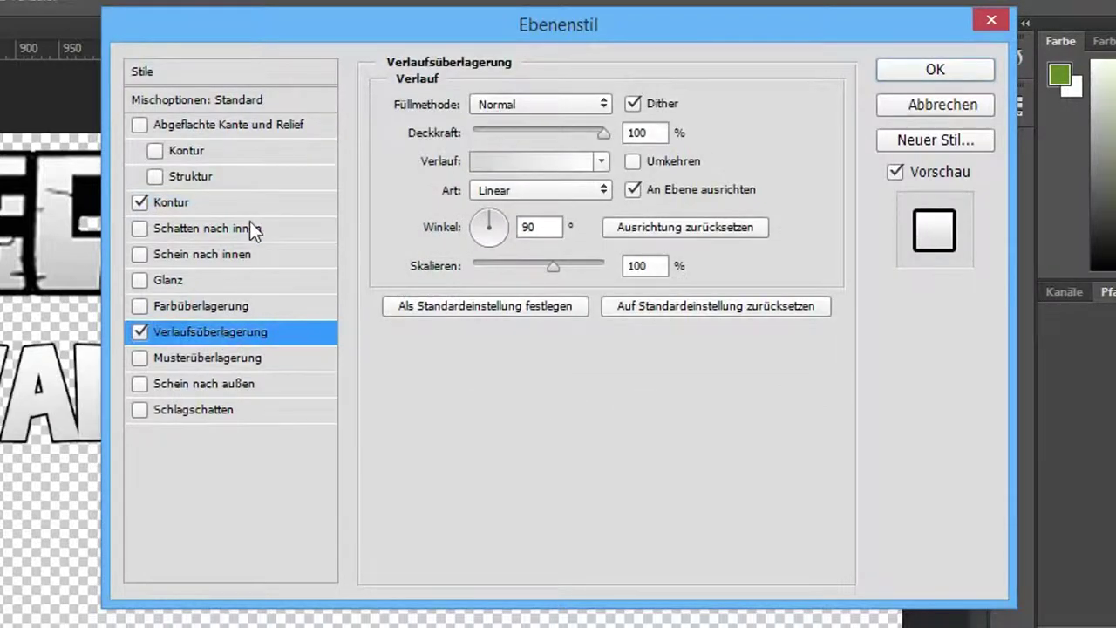
pyautogui.click(179, 203)
pyautogui.doubleClick(632, 103)
pyautogui.write('5')
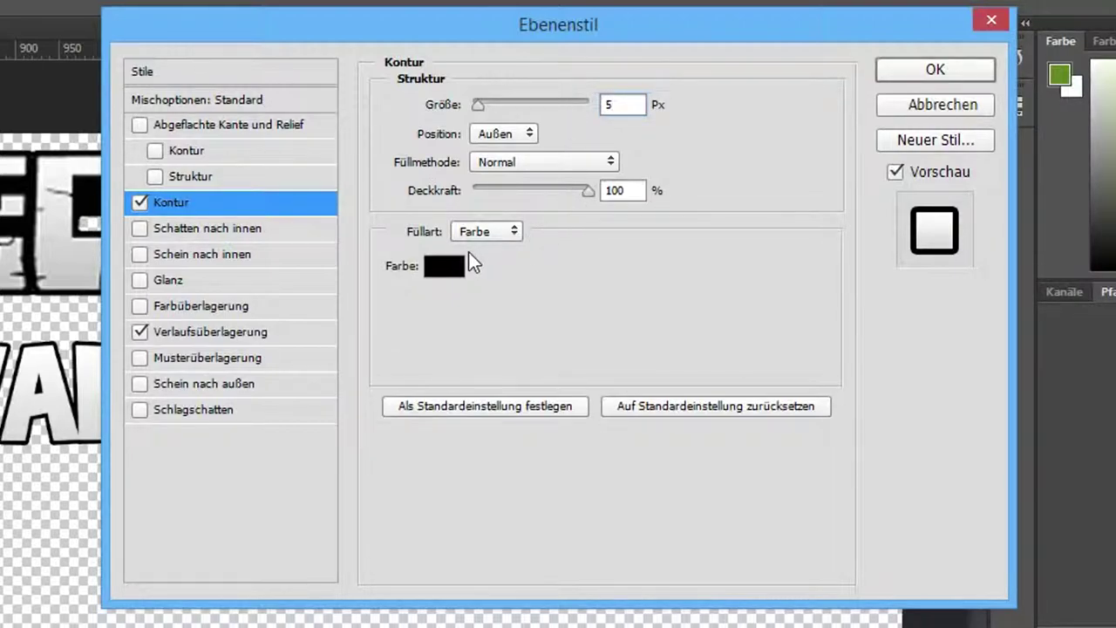
# - Choose the yellow gradient preset for the overlay and apply the layer styles
pyautogui.click(212, 335)
pyautogui.click(600, 163)
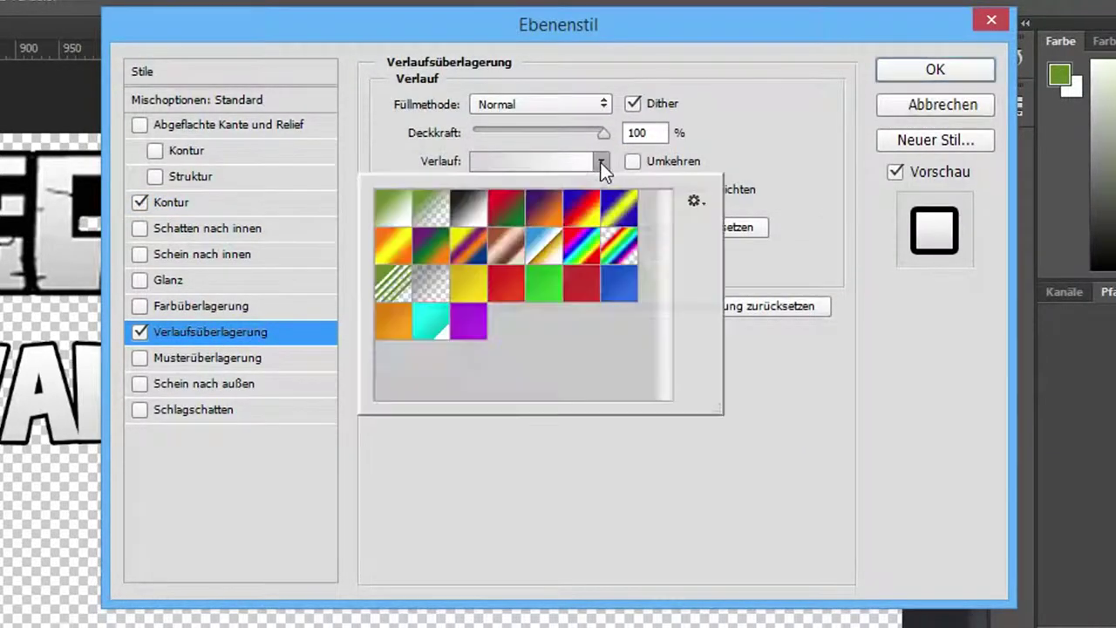
pyautogui.click(469, 288)
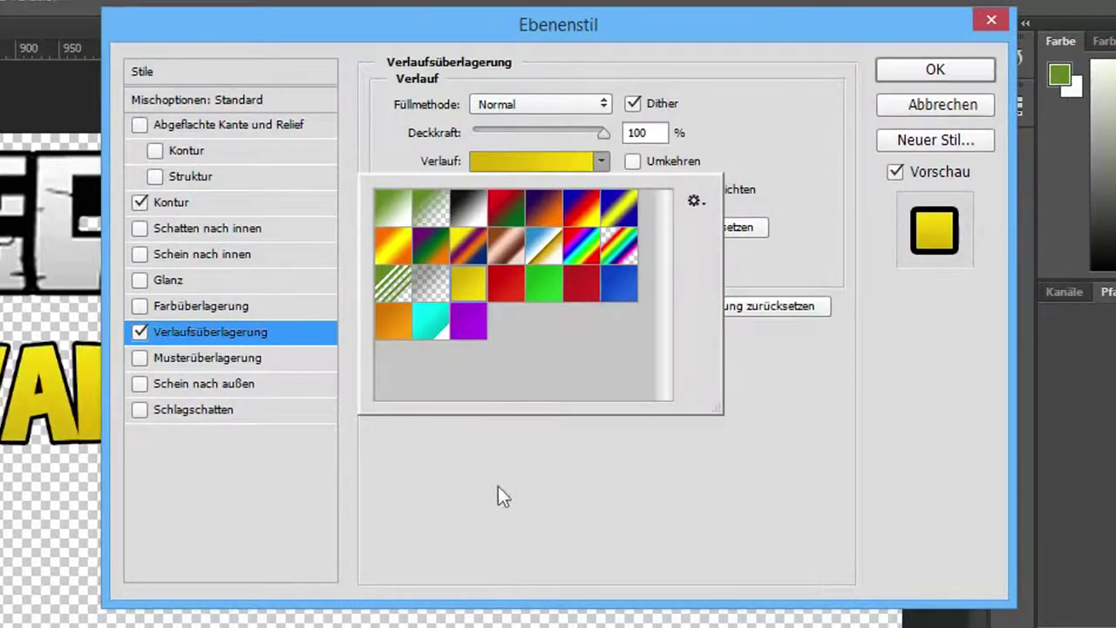
pyautogui.click(569, 159)
pyautogui.click(551, 169)
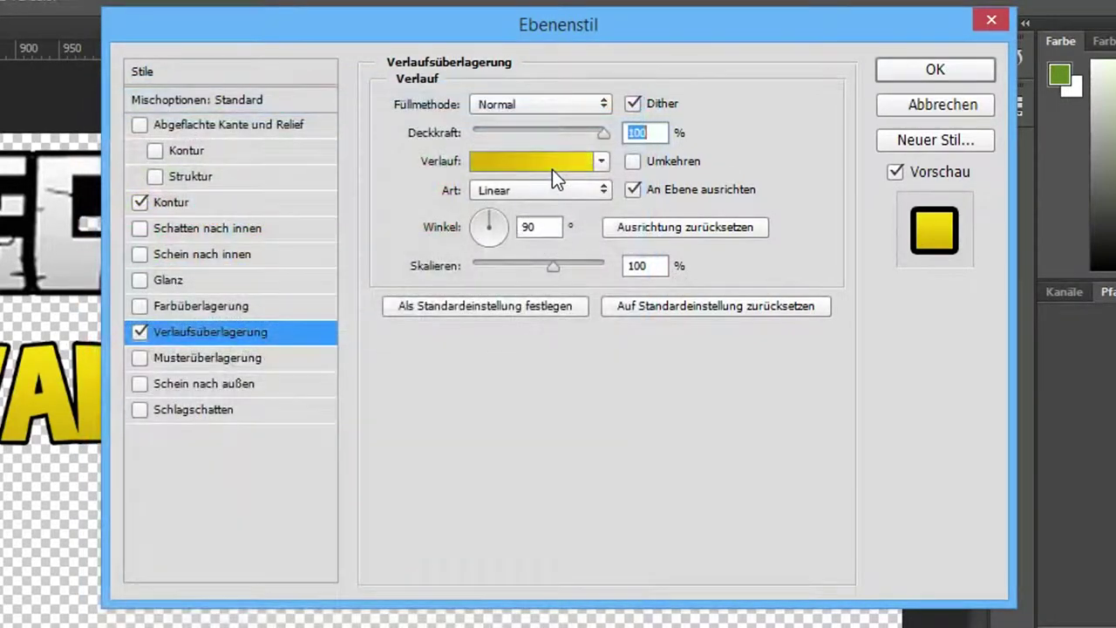
pyautogui.click(551, 169)
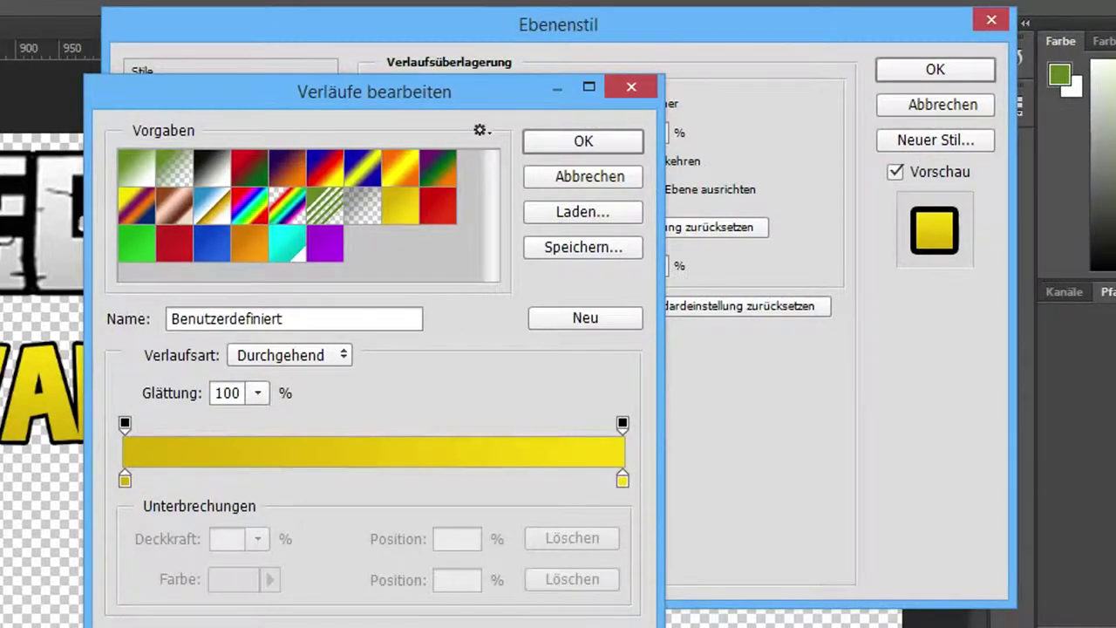
pyautogui.click(580, 141)
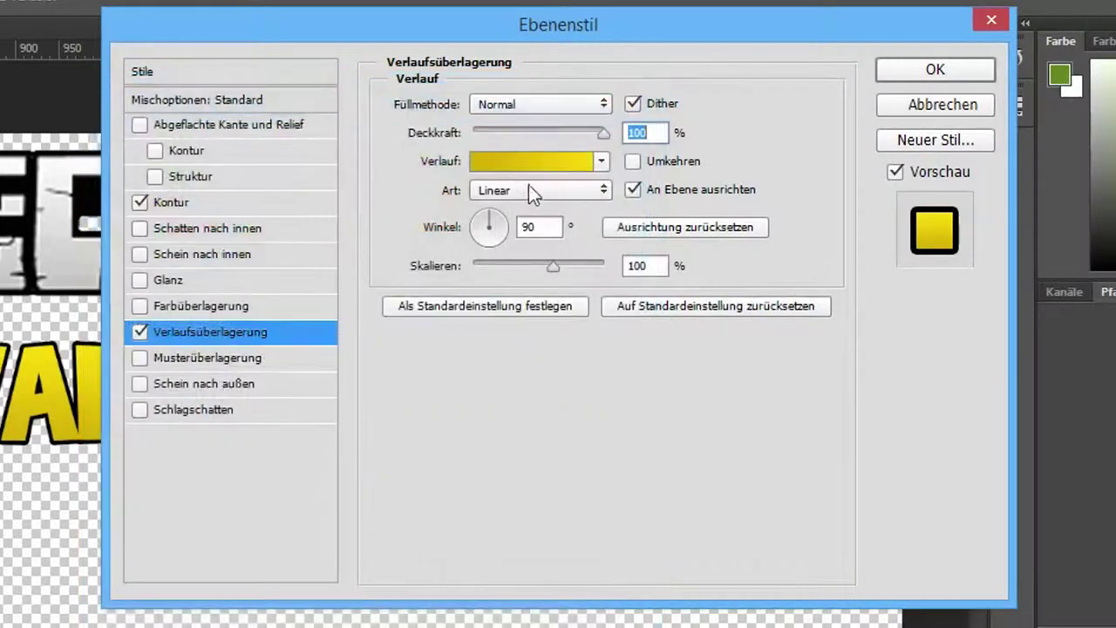
pyautogui.click(924, 68)
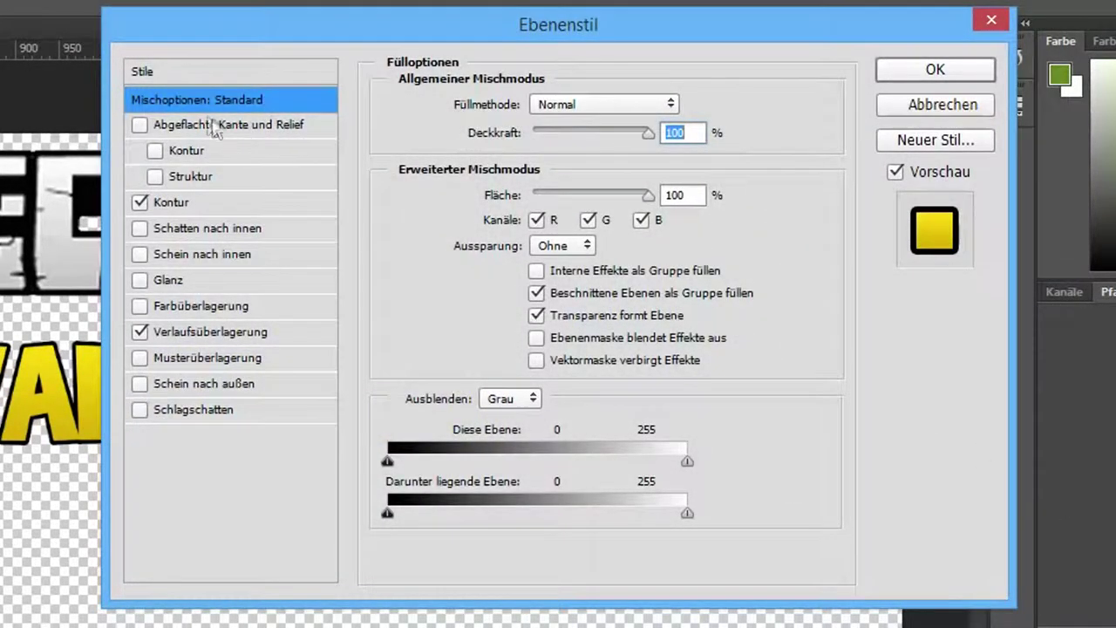
# - Add bevel and emboss to the title, trying Hart meißeln and Weich meißeln before returning to Abrunden
pyautogui.click(204, 131)
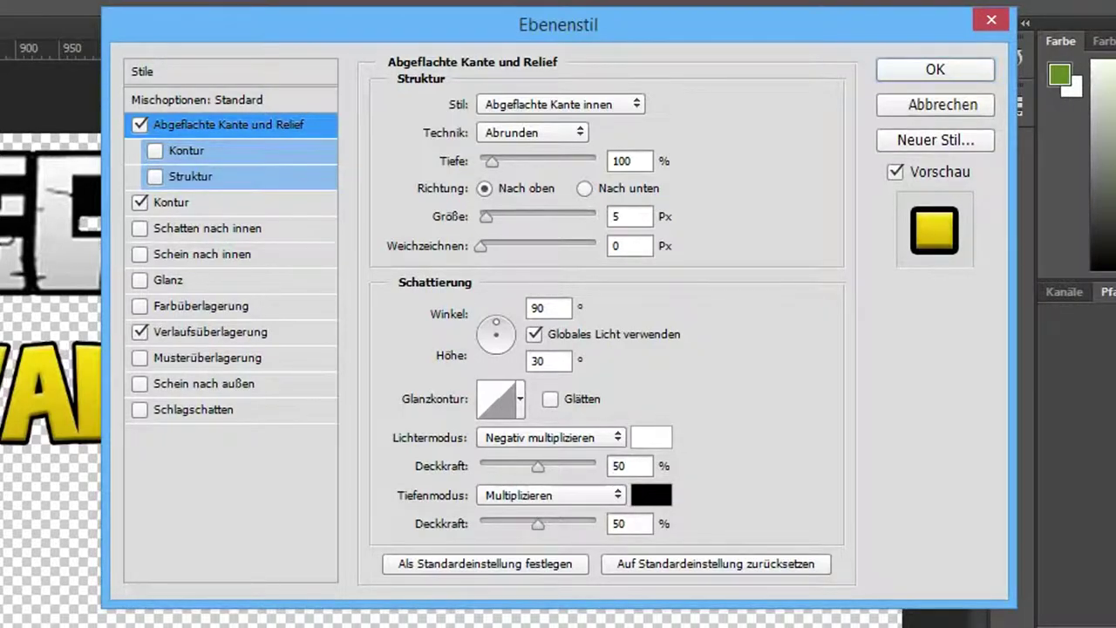
pyautogui.click(538, 139)
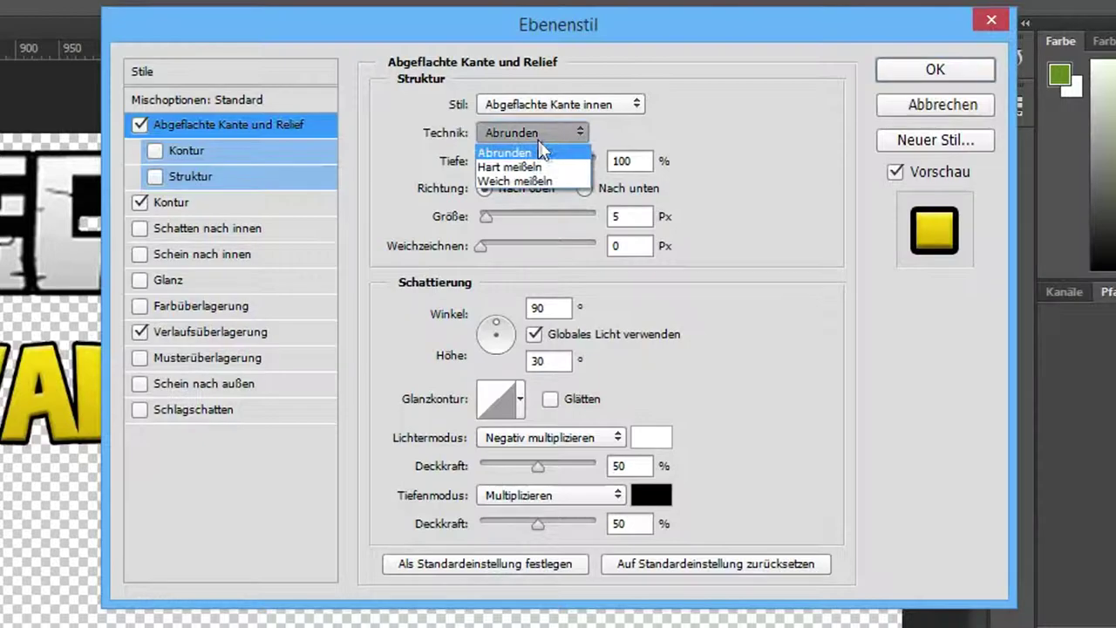
pyautogui.click(557, 173)
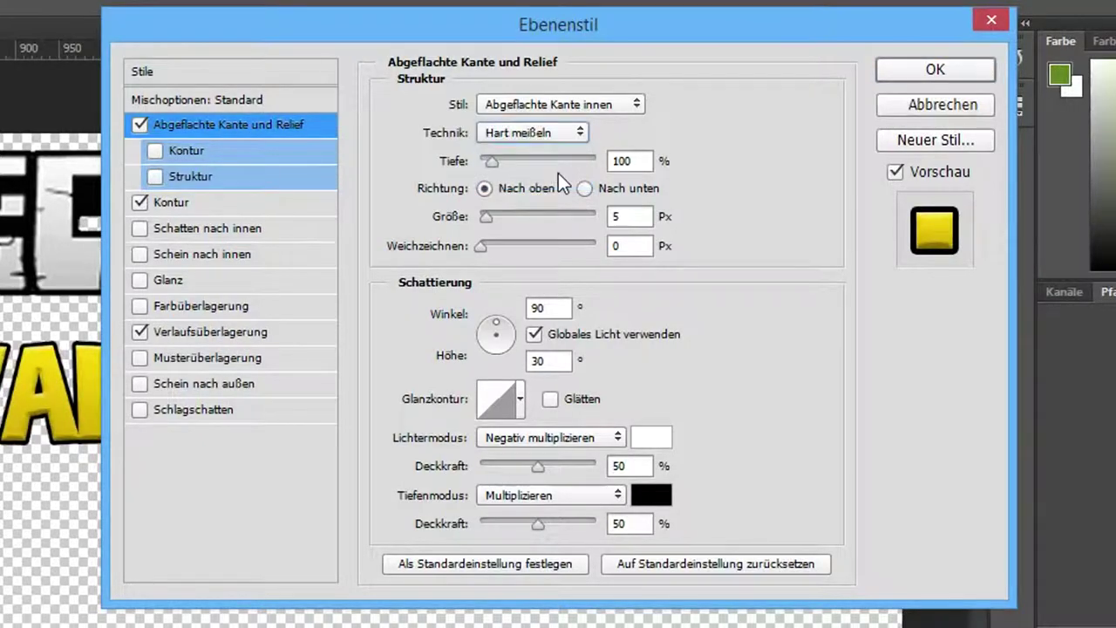
pyautogui.click(559, 136)
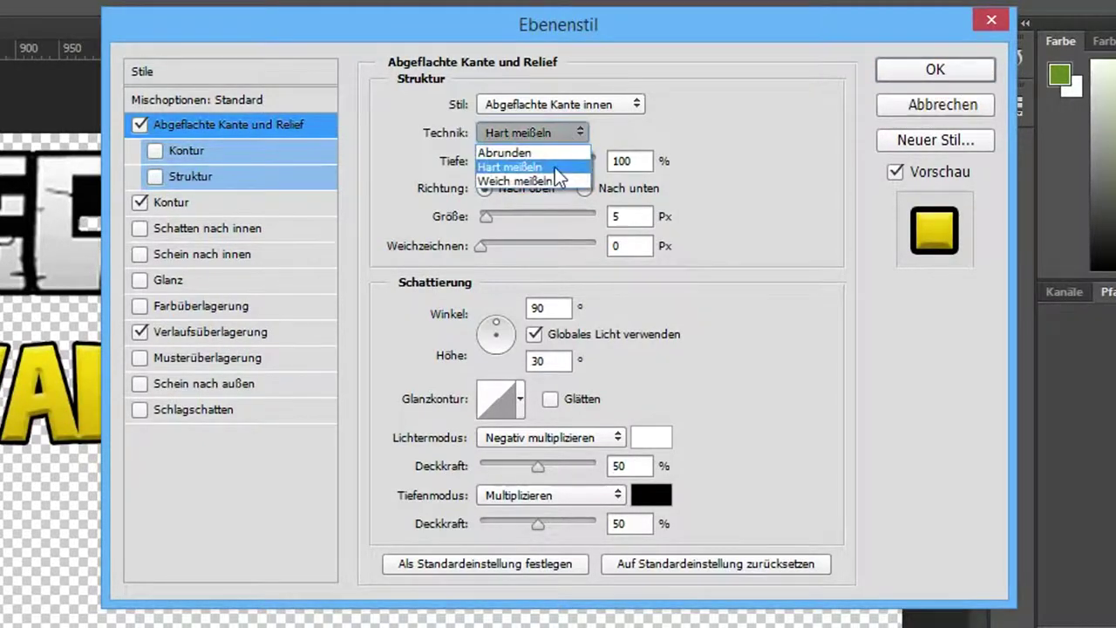
pyautogui.click(547, 176)
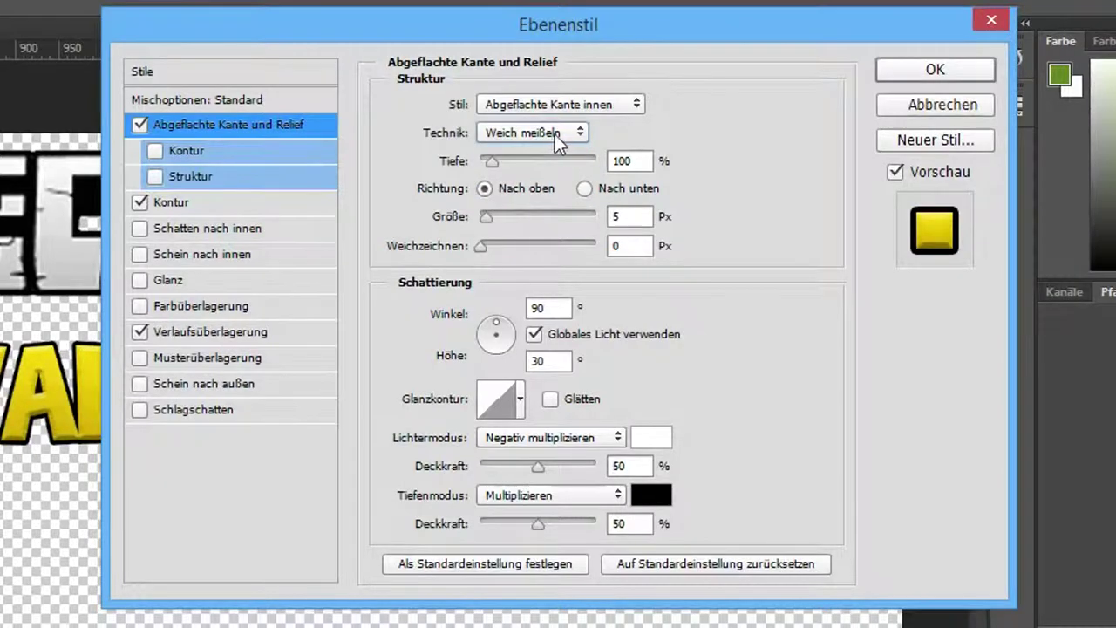
pyautogui.click(554, 134)
pyautogui.click(536, 154)
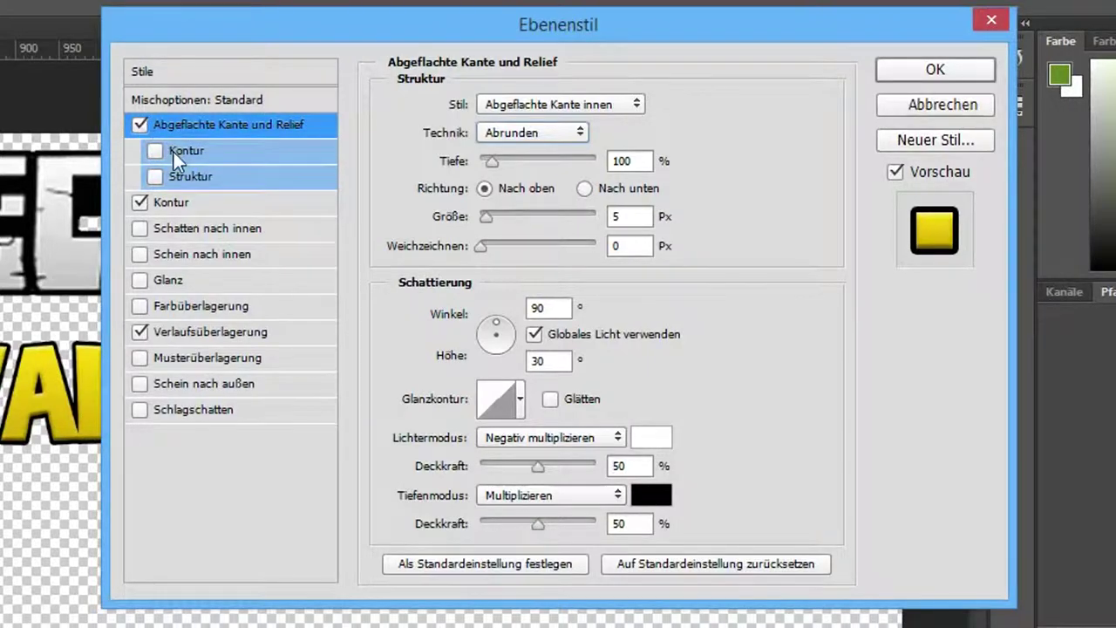
# - Enable bevel contour and texture, try several texture patterns, then switch the bevel off entirely
pyautogui.click(154, 152)
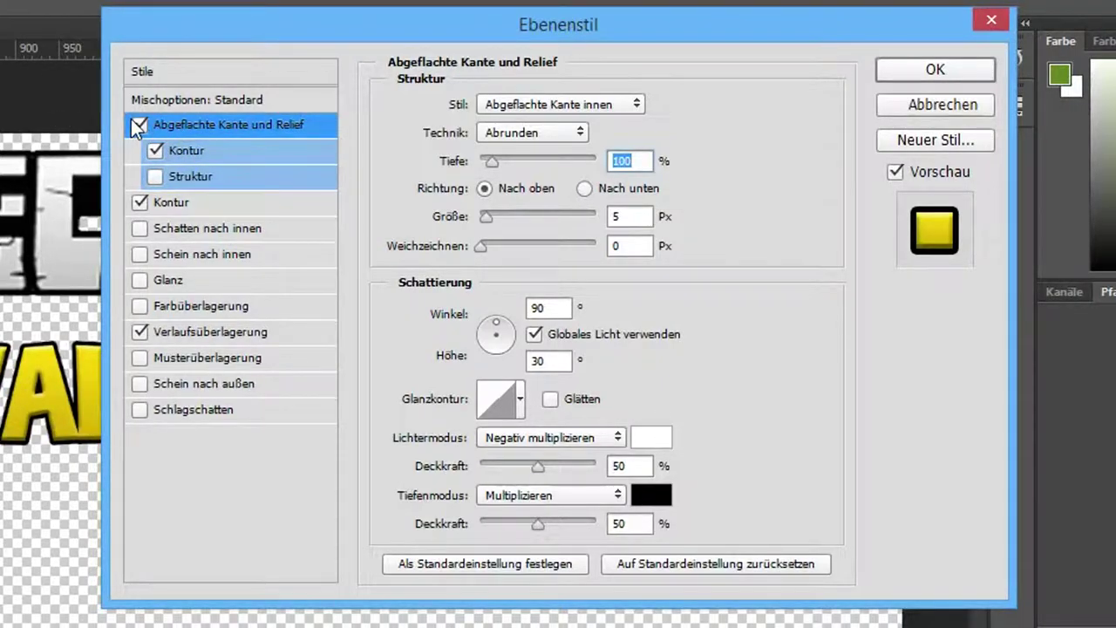
pyautogui.click(154, 180)
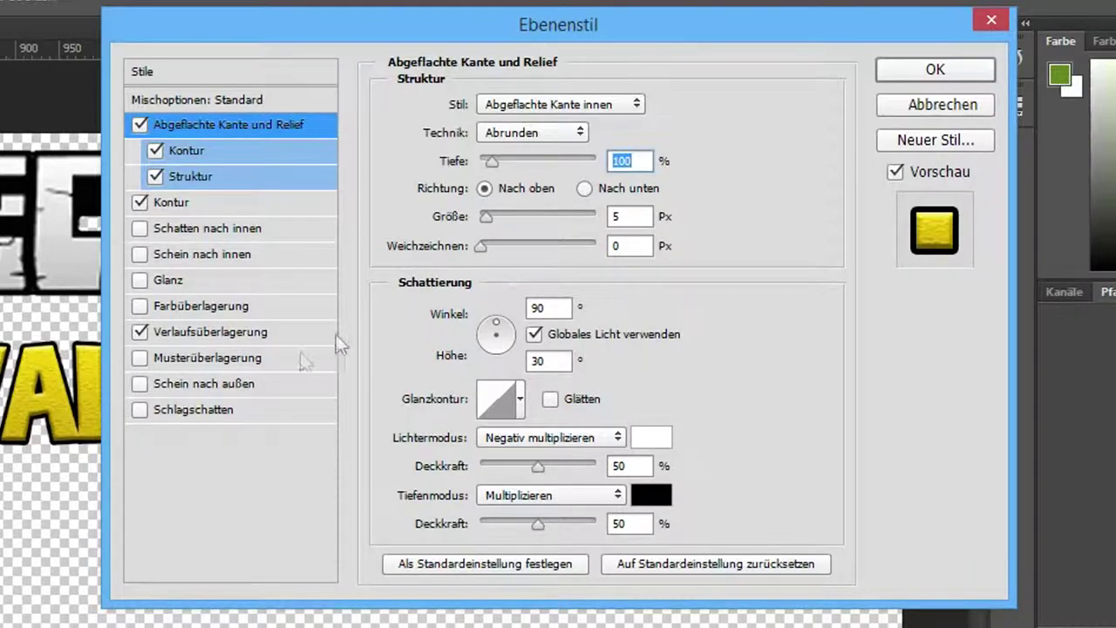
pyautogui.click(194, 178)
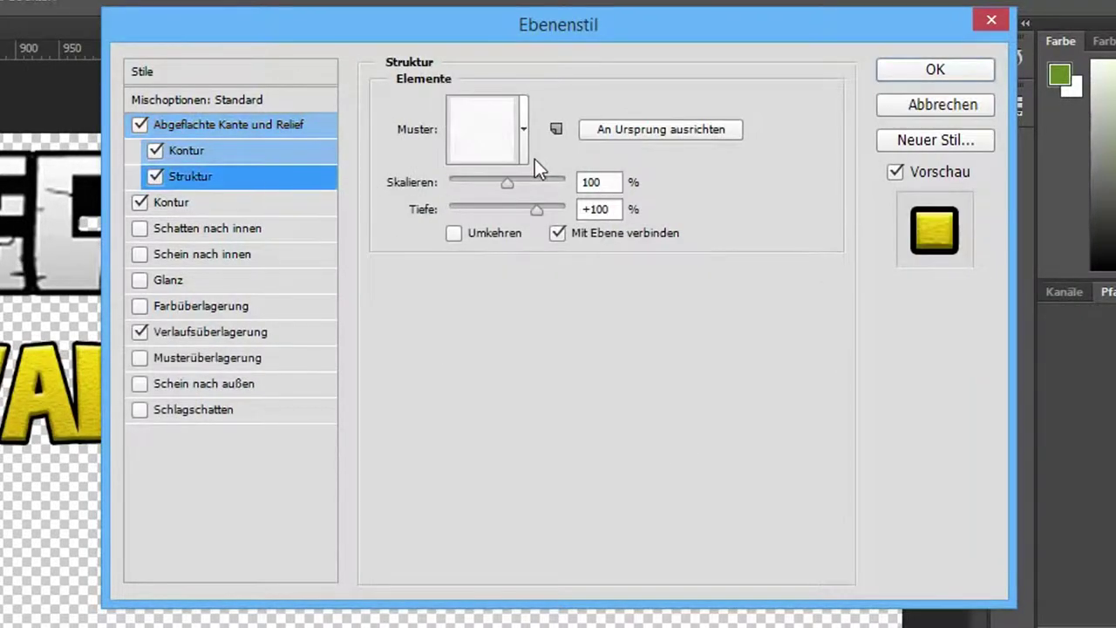
pyautogui.click(525, 147)
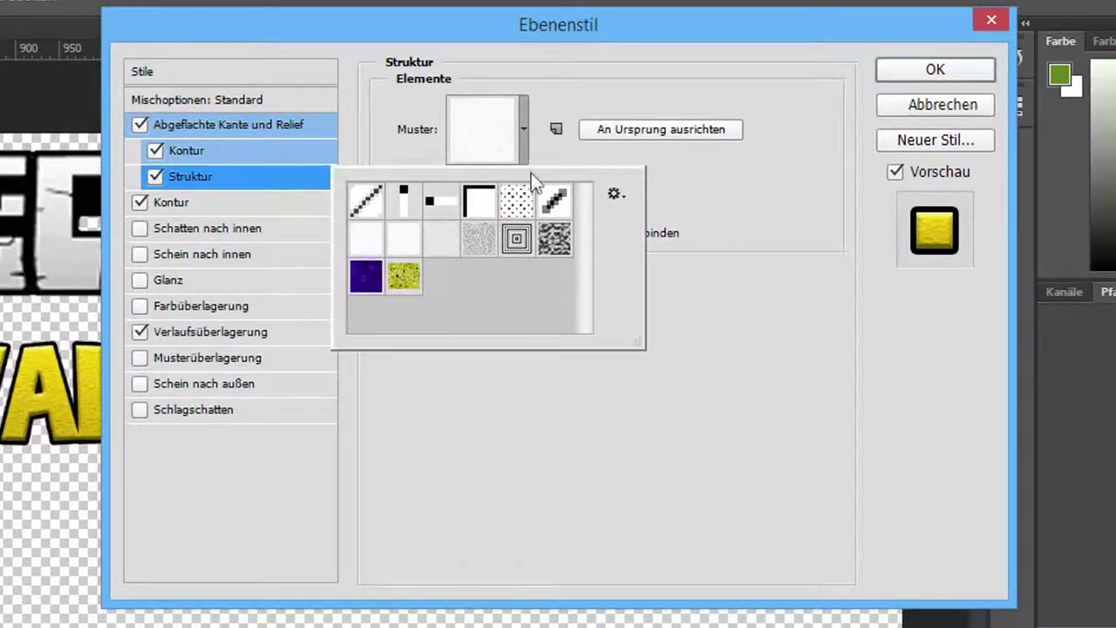
pyautogui.click(404, 276)
pyautogui.click(551, 237)
pyautogui.click(515, 242)
pyautogui.click(449, 248)
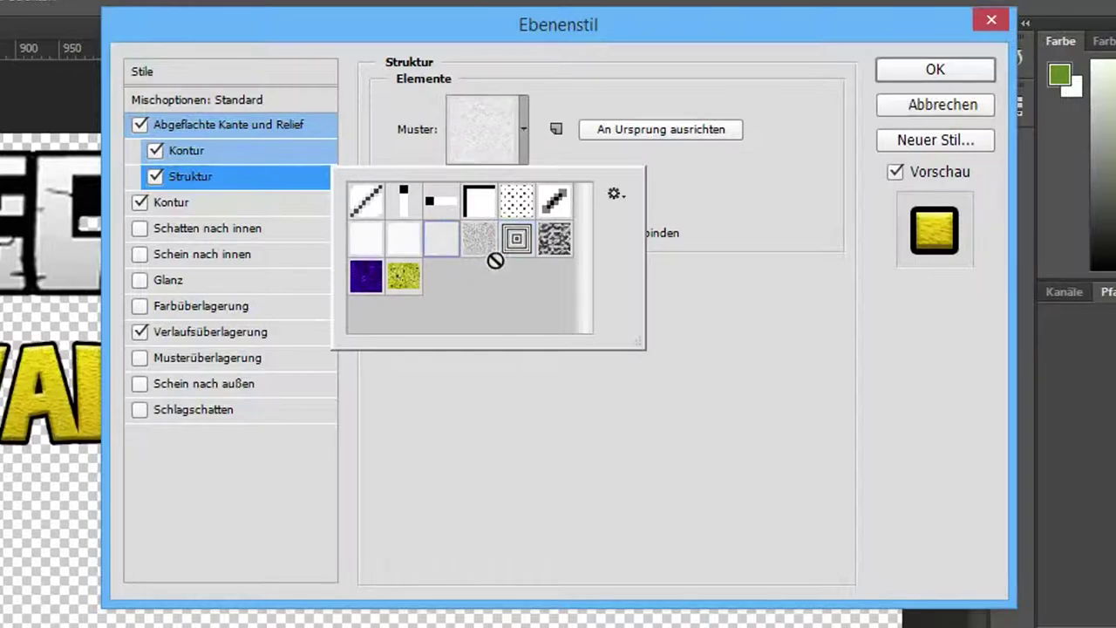
pyautogui.click(516, 240)
pyautogui.click(484, 241)
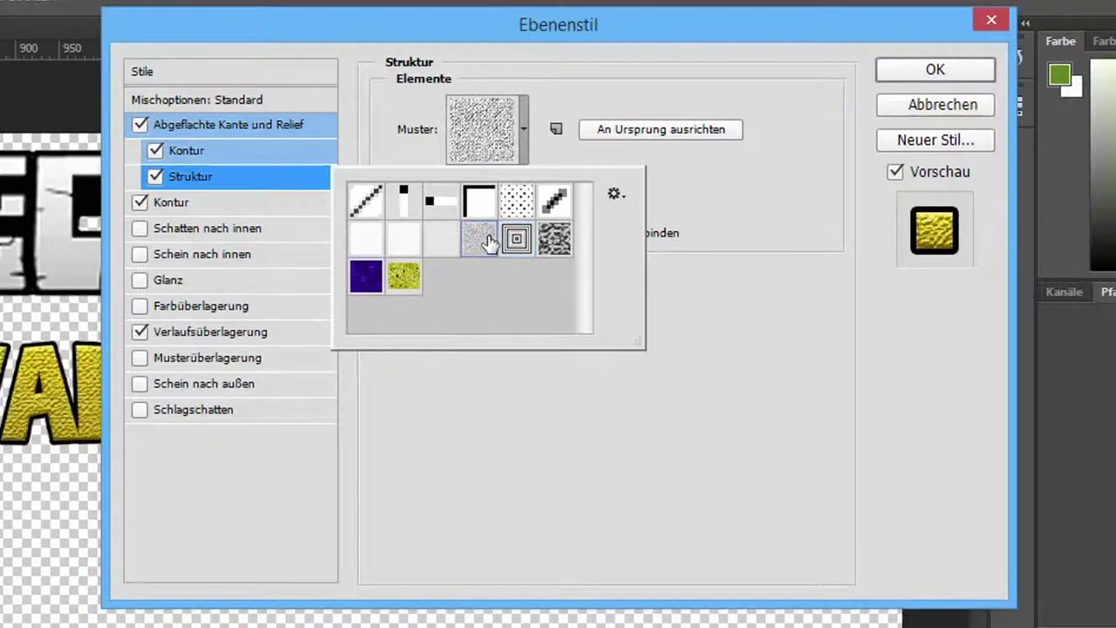
pyautogui.click(140, 125)
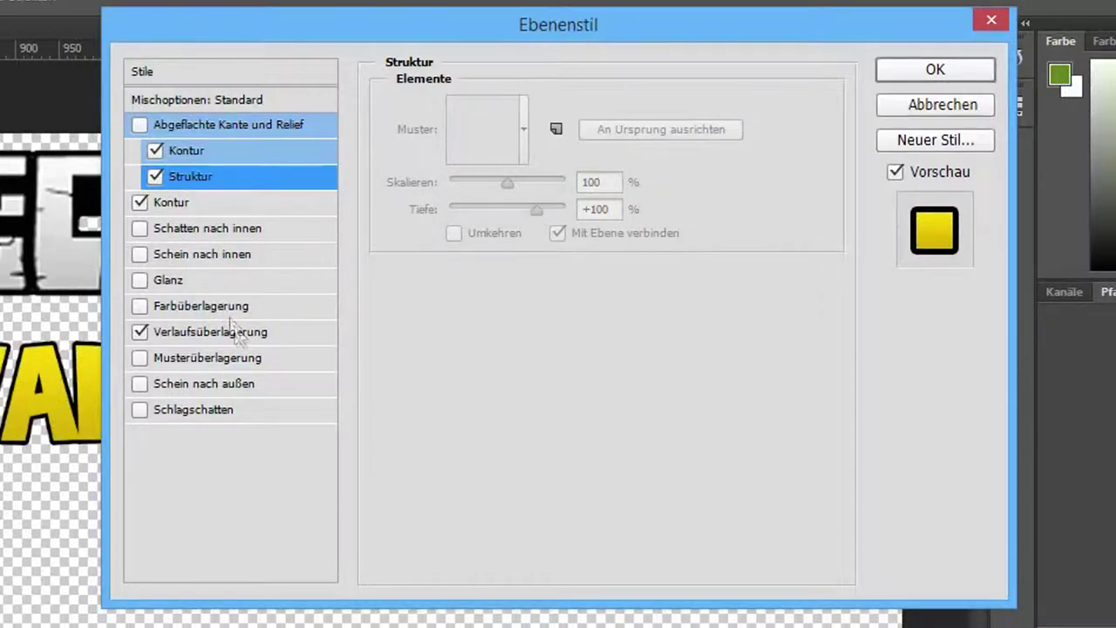
pyautogui.click(165, 233)
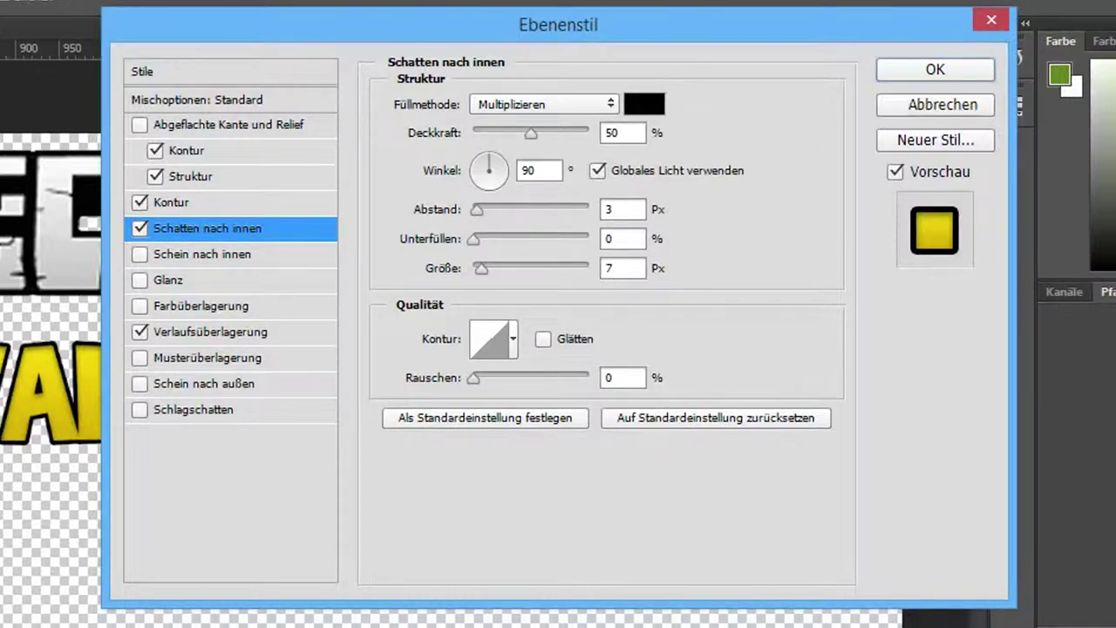
pyautogui.click(605, 103)
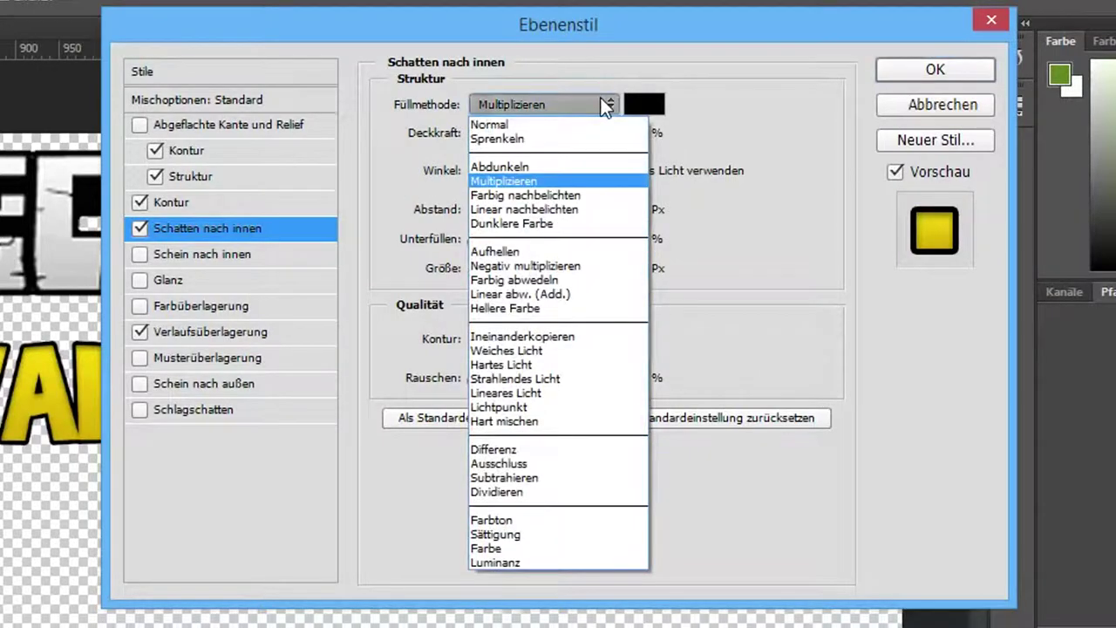
pyautogui.click(644, 104)
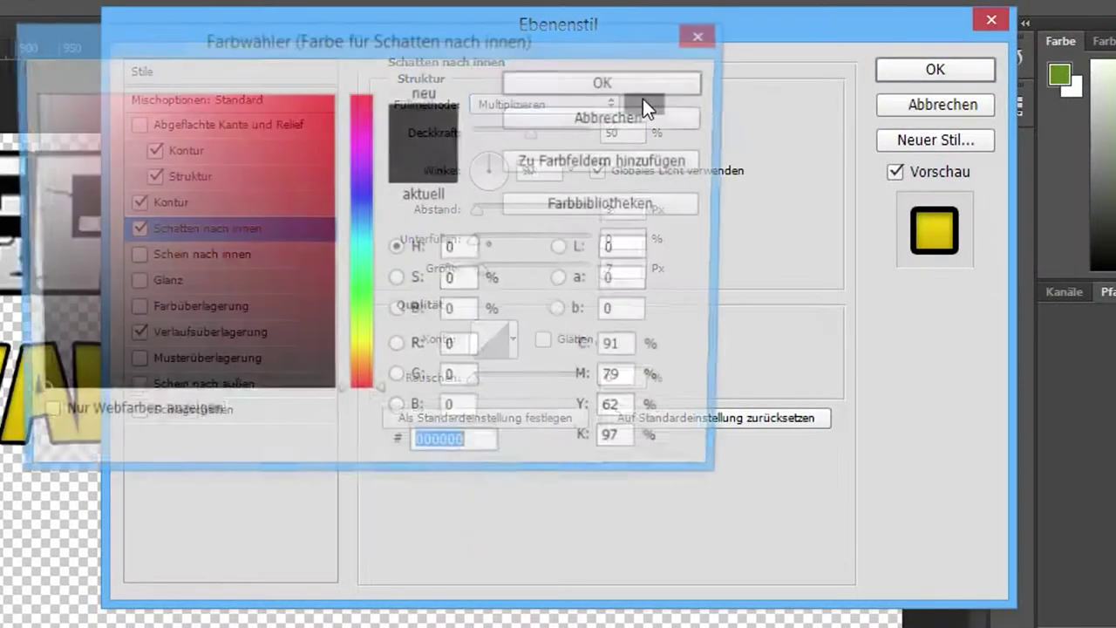
pyautogui.moveTo(227, 174); pyautogui.dragTo(548, 34)
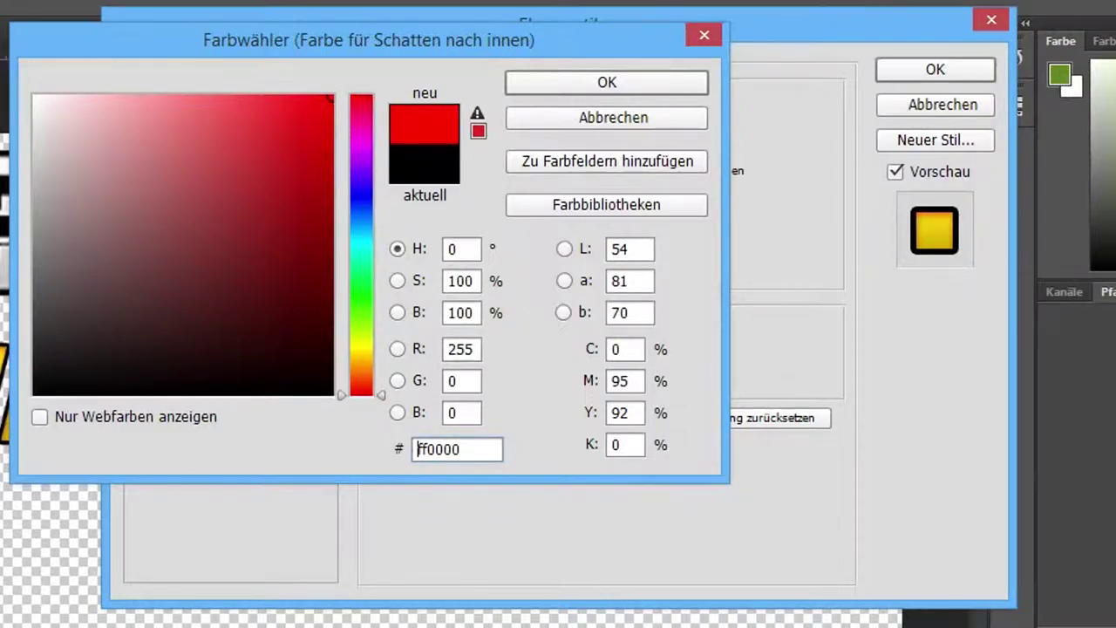
pyautogui.click(608, 122)
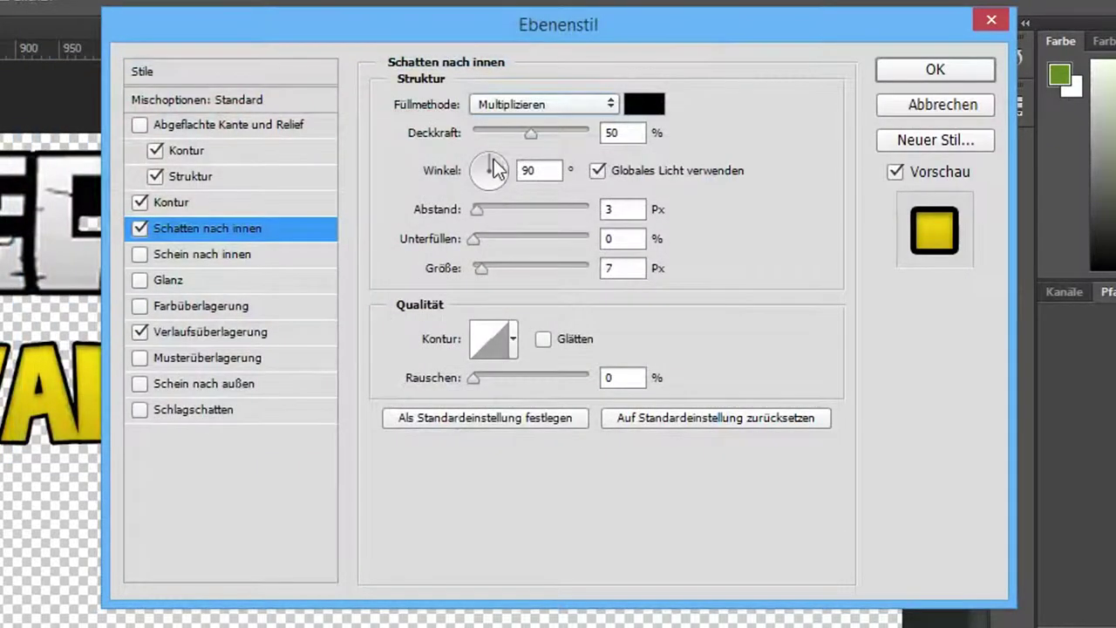
pyautogui.moveTo(436, 132)
pyautogui.mouseDown()
pyautogui.moveTo(406, 165)
pyautogui.moveTo(520, 223)
pyautogui.moveTo(593, 199)
pyautogui.mouseUp()
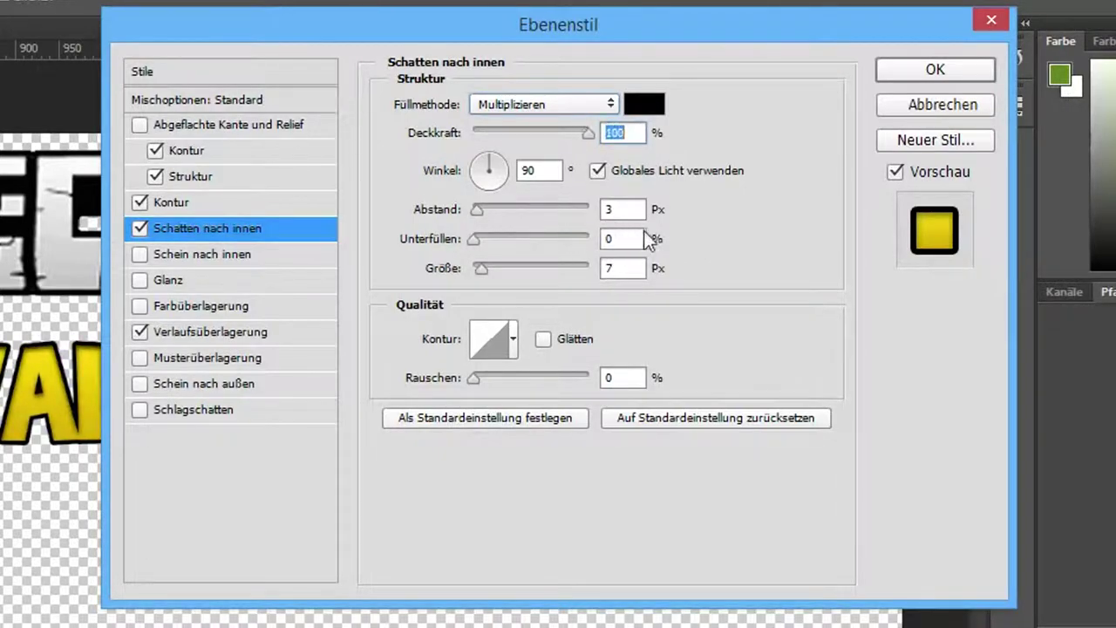
pyautogui.write('0')
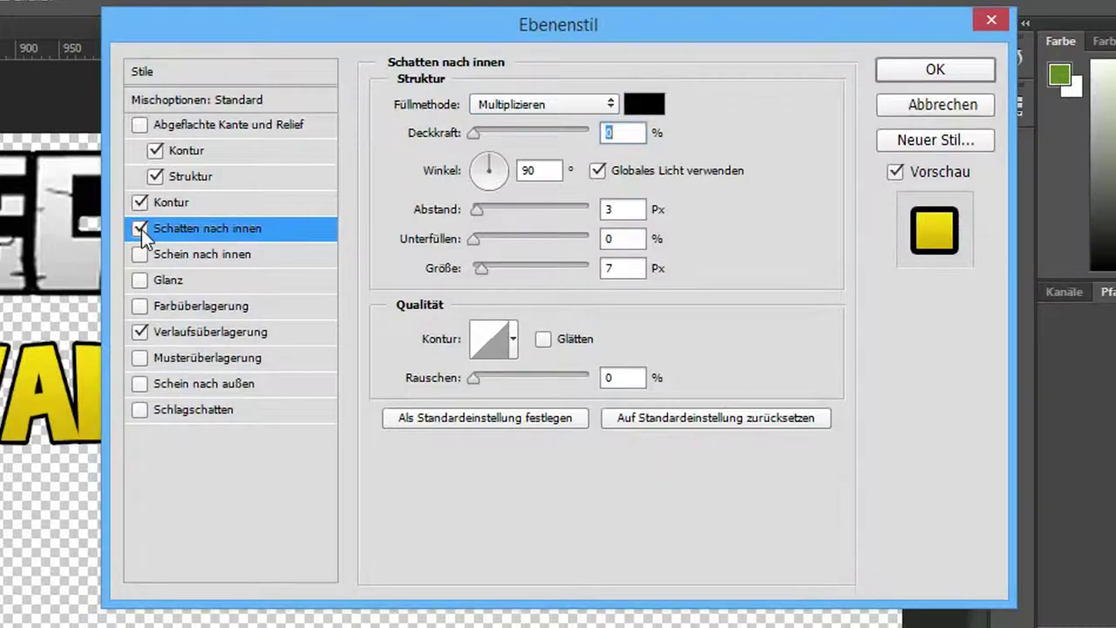
pyautogui.moveTo(481, 268)
pyautogui.mouseDown()
pyautogui.moveTo(589, 288)
pyautogui.moveTo(498, 187)
pyautogui.mouseUp()
pyautogui.click(510, 129)
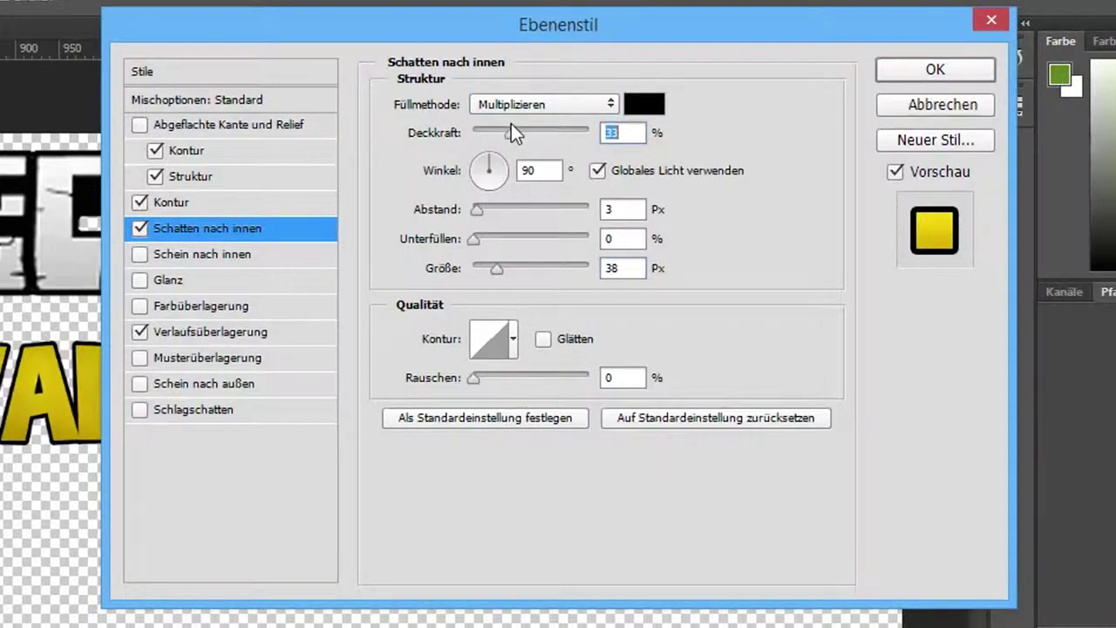
pyautogui.moveTo(496, 268); pyautogui.dragTo(443, 286)
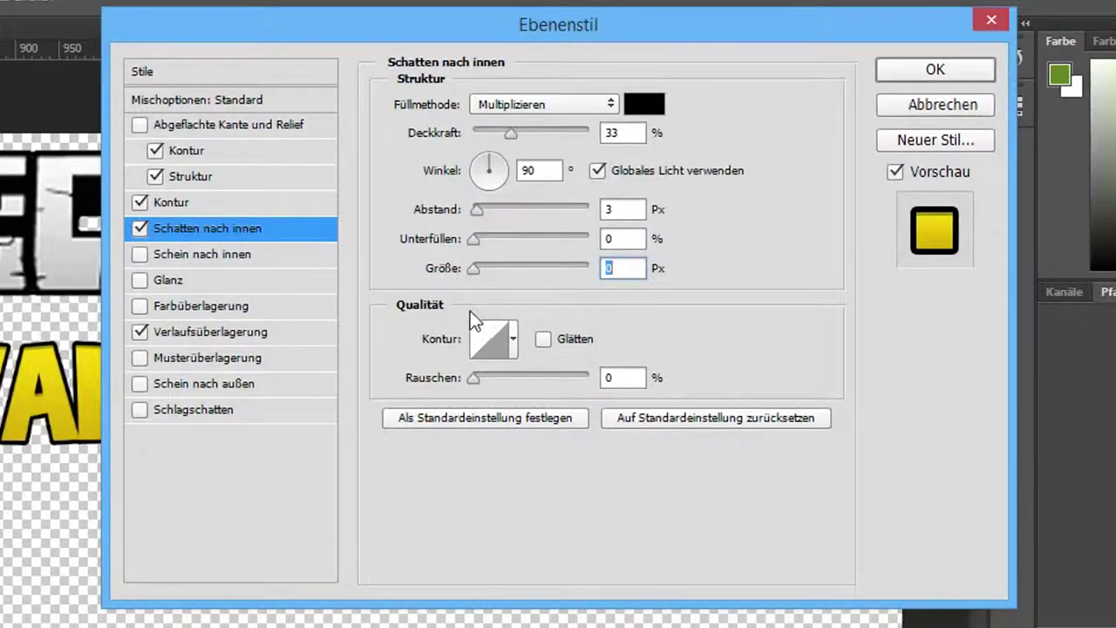
pyautogui.click(139, 229)
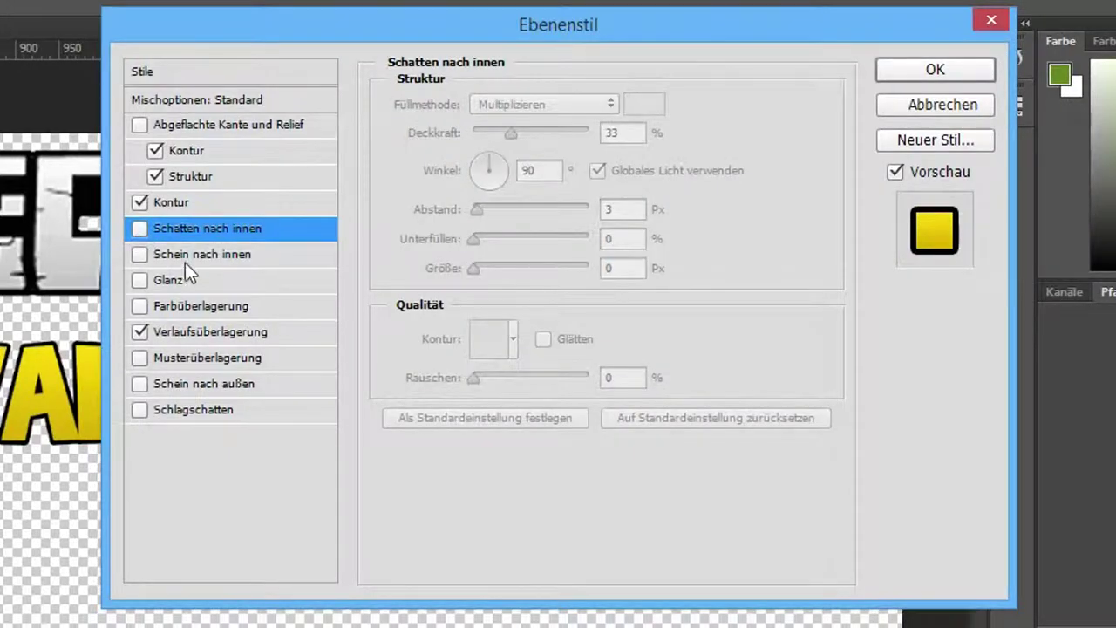
# - Try a black (000000) inner glow at 100% opacity in Normal mode, then turn it off
pyautogui.click(216, 256)
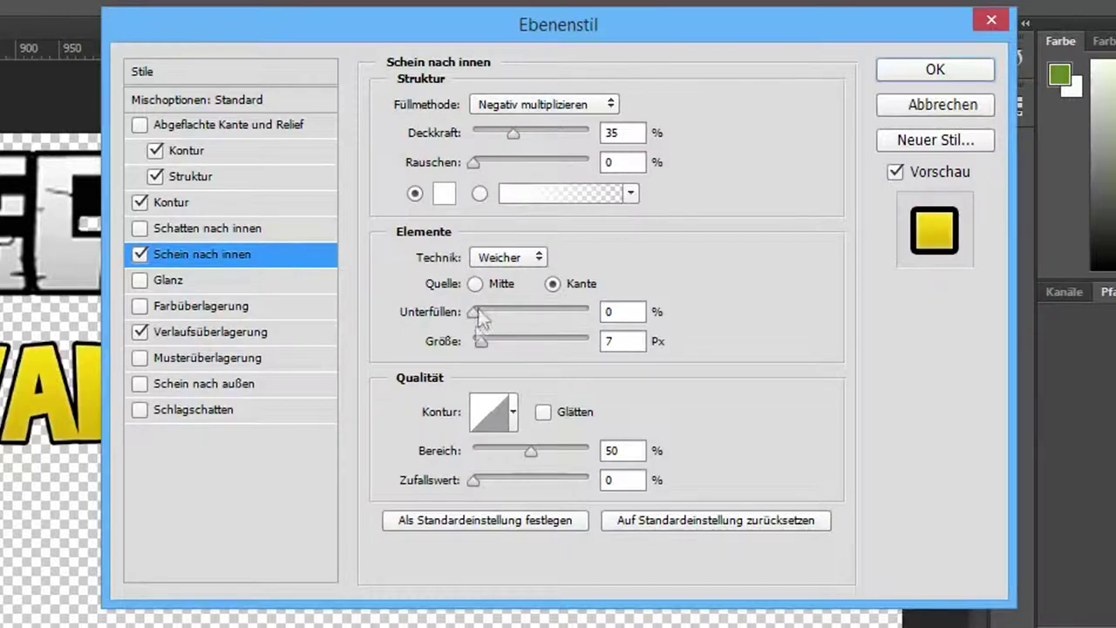
pyautogui.click(443, 197)
pyautogui.write('000000')
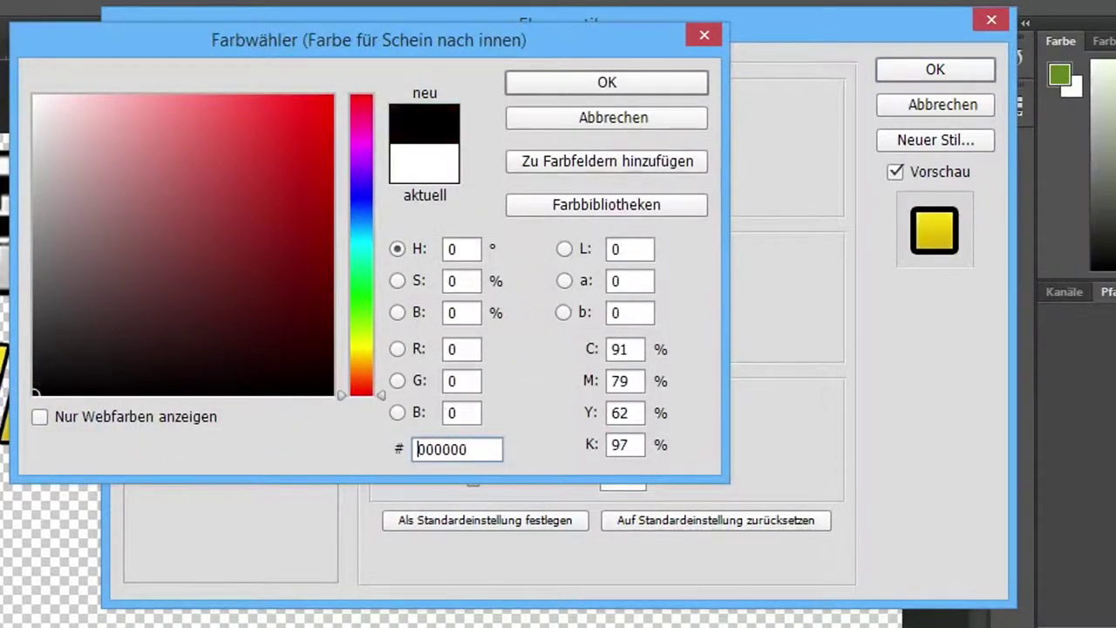
pyautogui.click(570, 83)
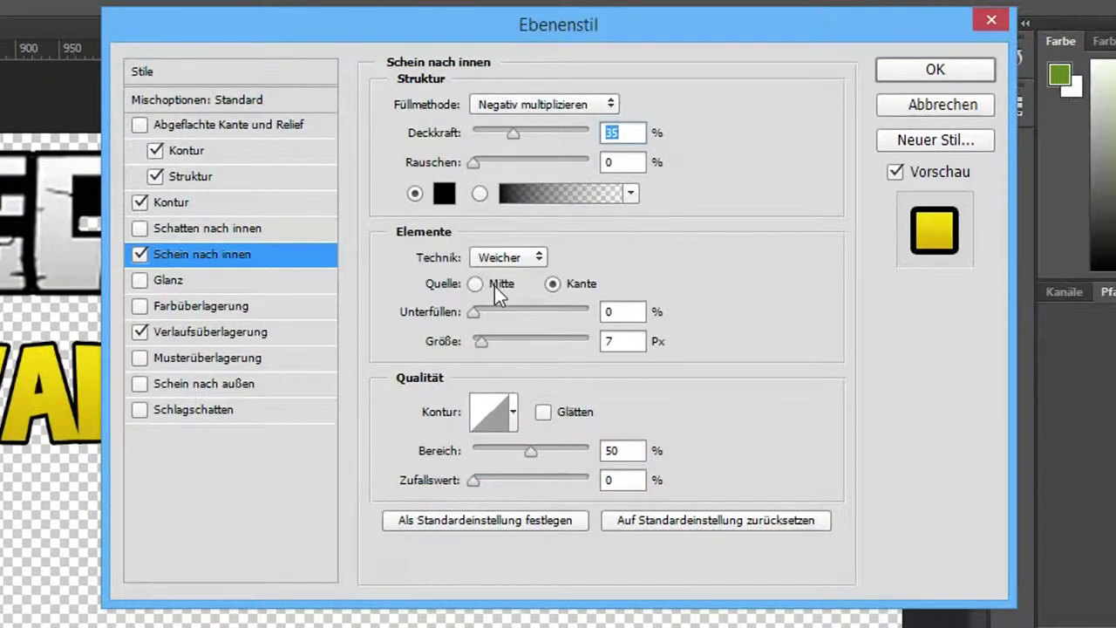
pyautogui.moveTo(555, 133); pyautogui.dragTo(615, 140)
pyautogui.click(571, 102)
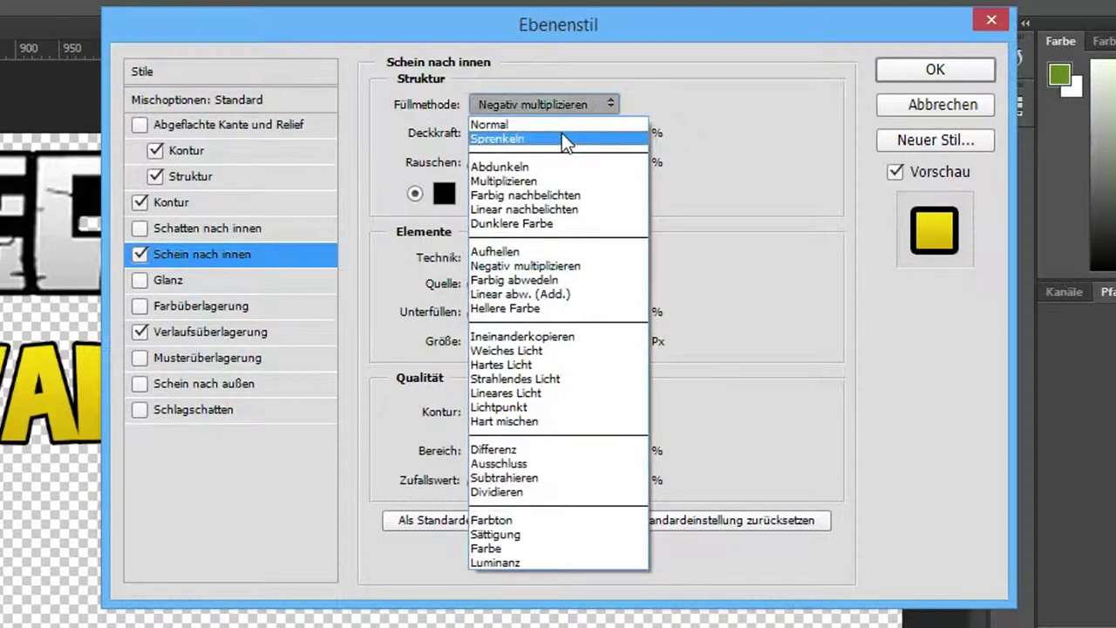
pyautogui.click(568, 125)
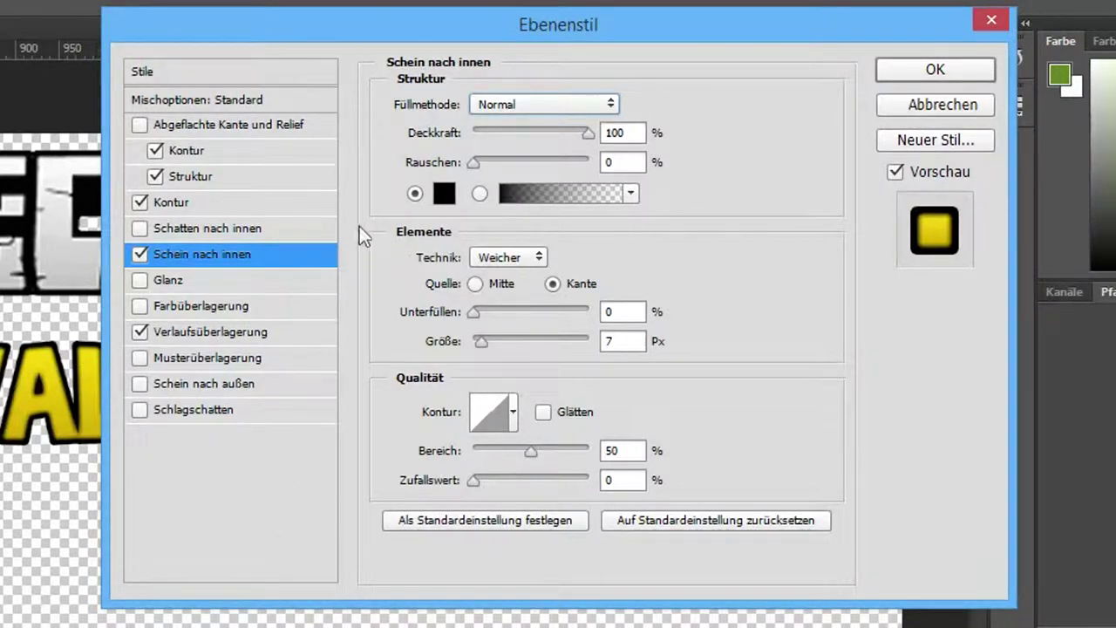
pyautogui.click(140, 254)
# - Add a satin effect, try red, white and black colours and nudge its opacity, then remove it
pyautogui.click(174, 280)
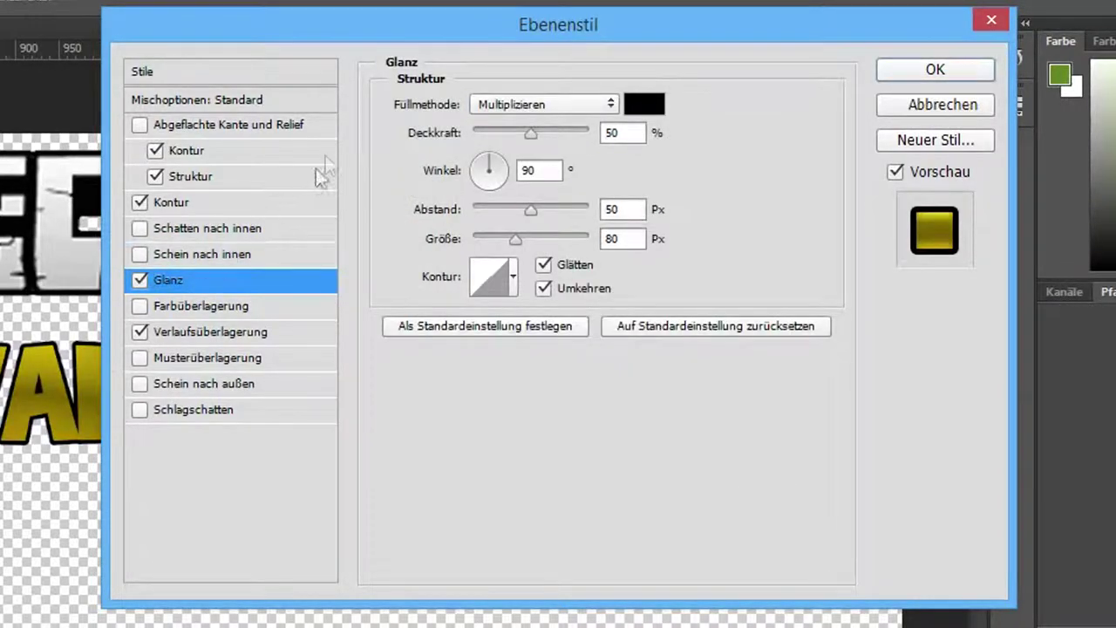
pyautogui.click(662, 99)
pyautogui.write('ff0000')
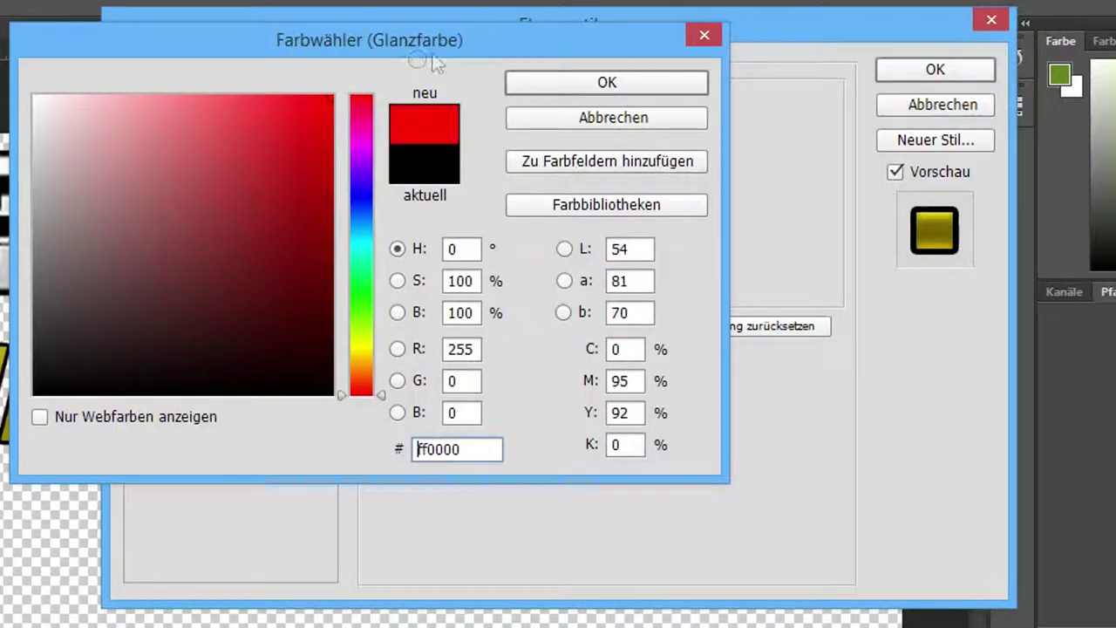
pyautogui.moveTo(45, 105); pyautogui.dragTo(17, 31)
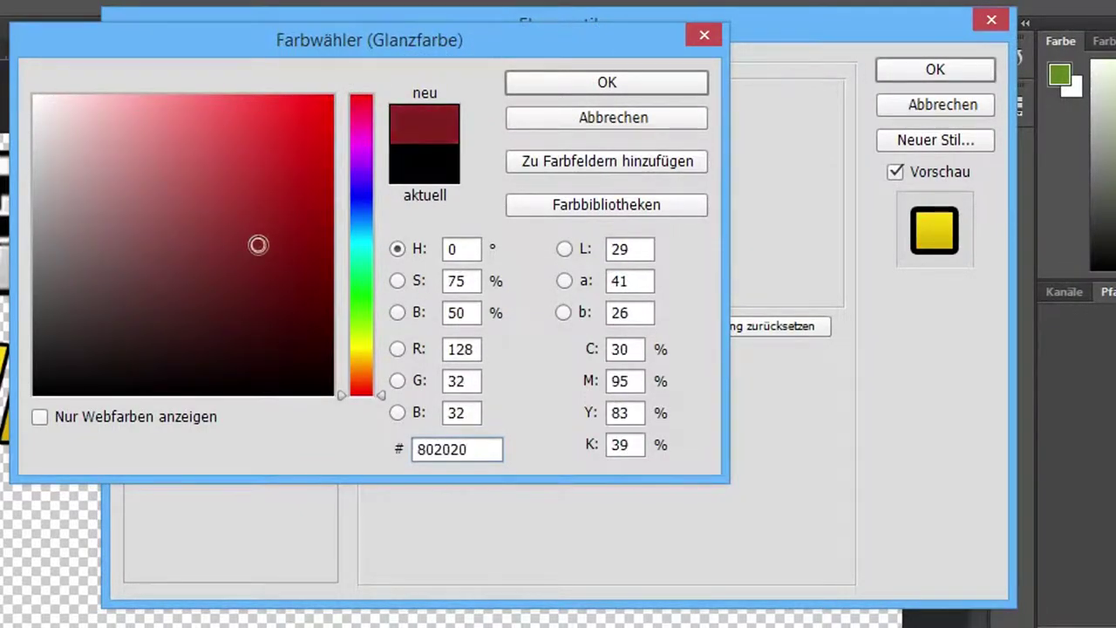
pyautogui.moveTo(17, 32); pyautogui.dragTo(338, 395)
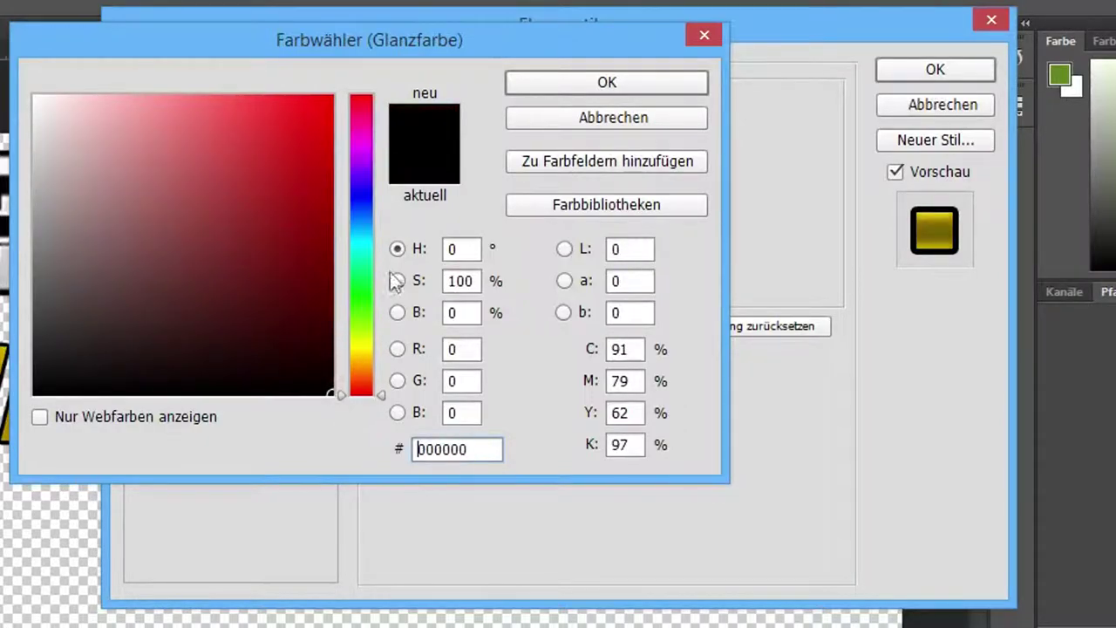
pyautogui.click(629, 120)
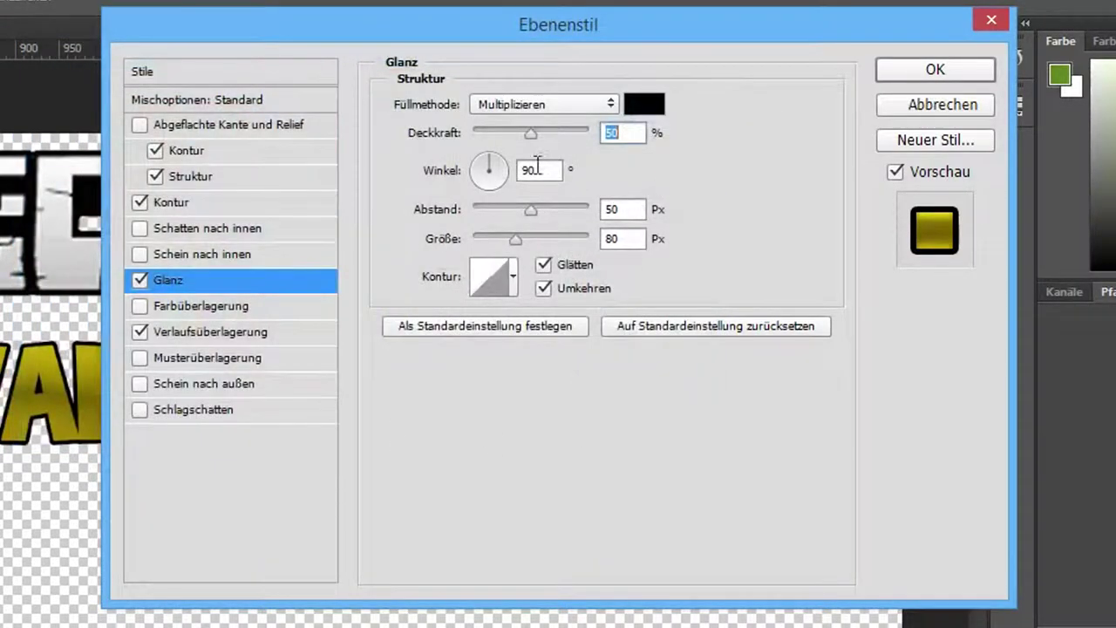
pyautogui.press('Up')
pyautogui.press('Up')
pyautogui.press('Up')
pyautogui.press('Up')
pyautogui.press('Up')
pyautogui.press('Up')
pyautogui.press('Up')
pyautogui.press('Up')
pyautogui.press('Up')
pyautogui.press('Up')
pyautogui.press('Up')
pyautogui.press('Up')
pyautogui.press('Up')
pyautogui.press('Up')
pyautogui.press('Up')
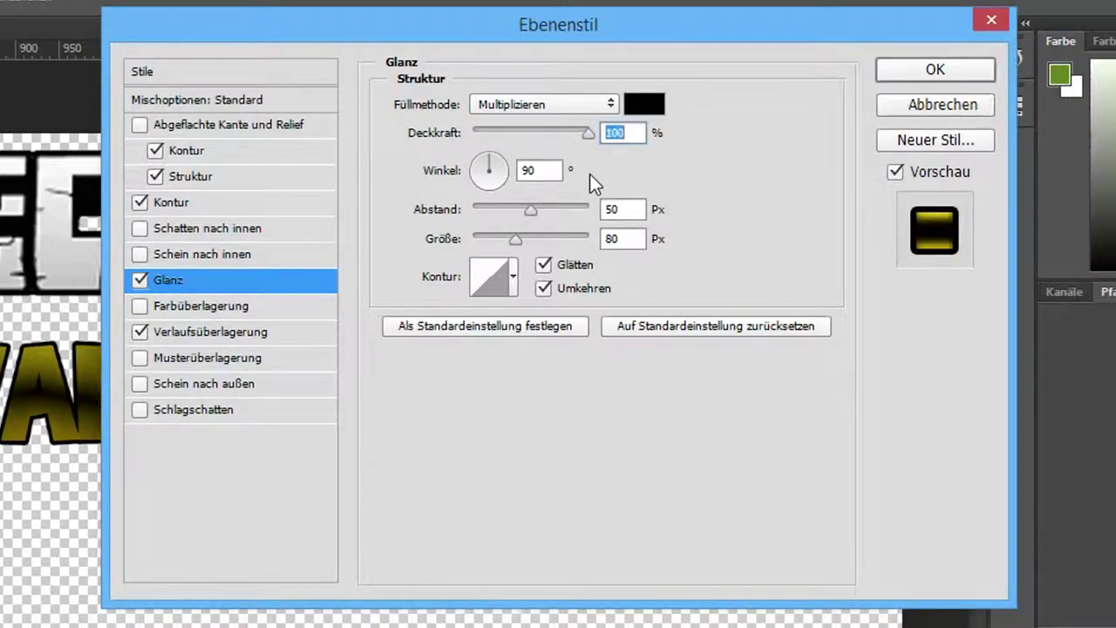
pyautogui.press('Down')
pyautogui.press('Down')
pyautogui.press('Down')
pyautogui.press('Down')
pyautogui.press('Down')
pyautogui.press('Down')
pyautogui.press('Down')
pyautogui.press('Down')
pyautogui.press('Down')
pyautogui.press('Down')
pyautogui.press('Down')
pyautogui.press('Down')
pyautogui.press('Down')
pyautogui.press('Down')
pyautogui.press('Down')
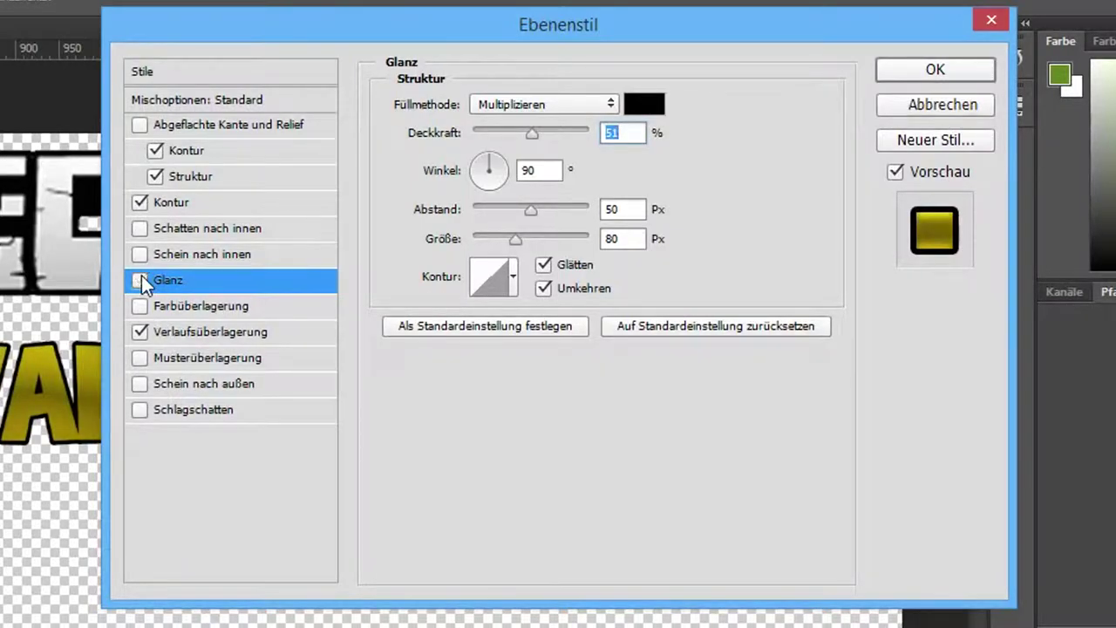
pyautogui.click(140, 277)
# - Add a colour overlay, test ff0000 and darker reds, then cancel to keep the grey
pyautogui.click(259, 302)
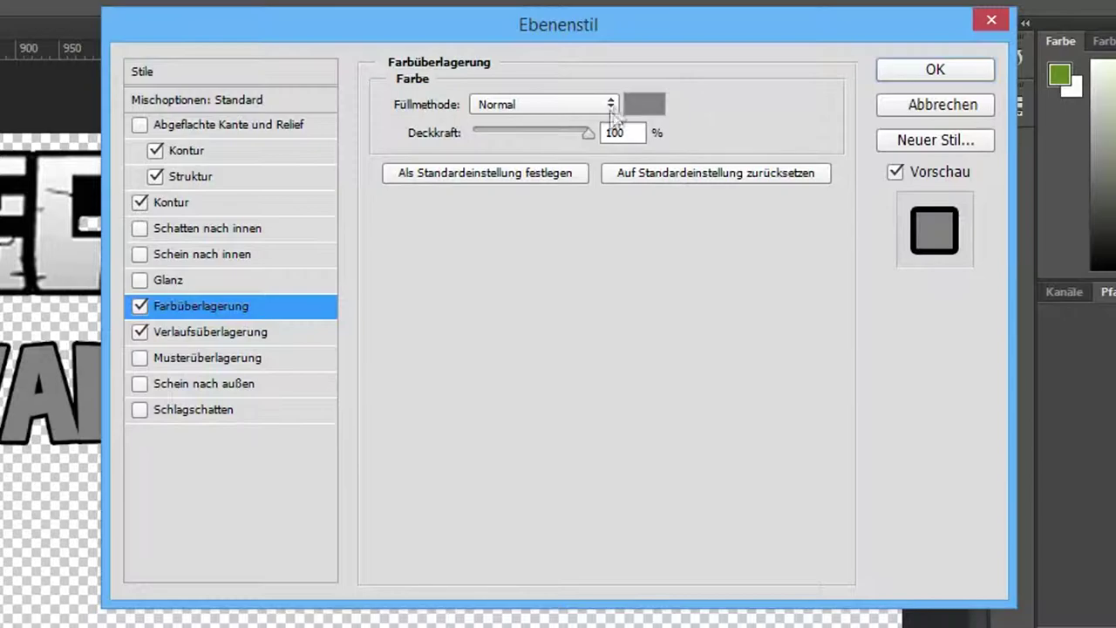
pyautogui.click(653, 113)
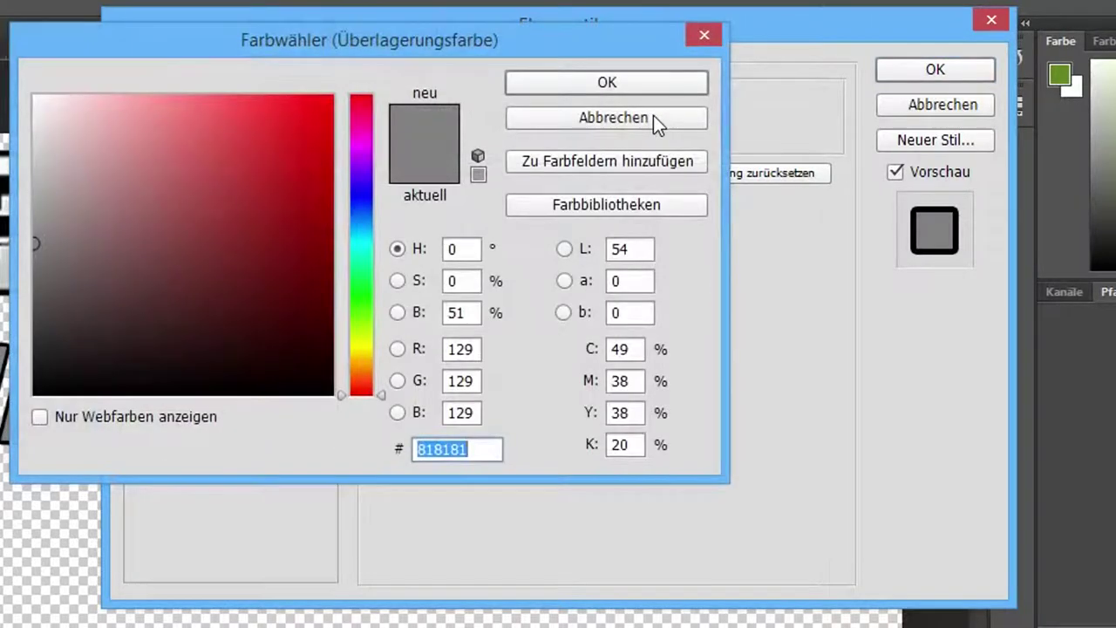
pyautogui.click(653, 115)
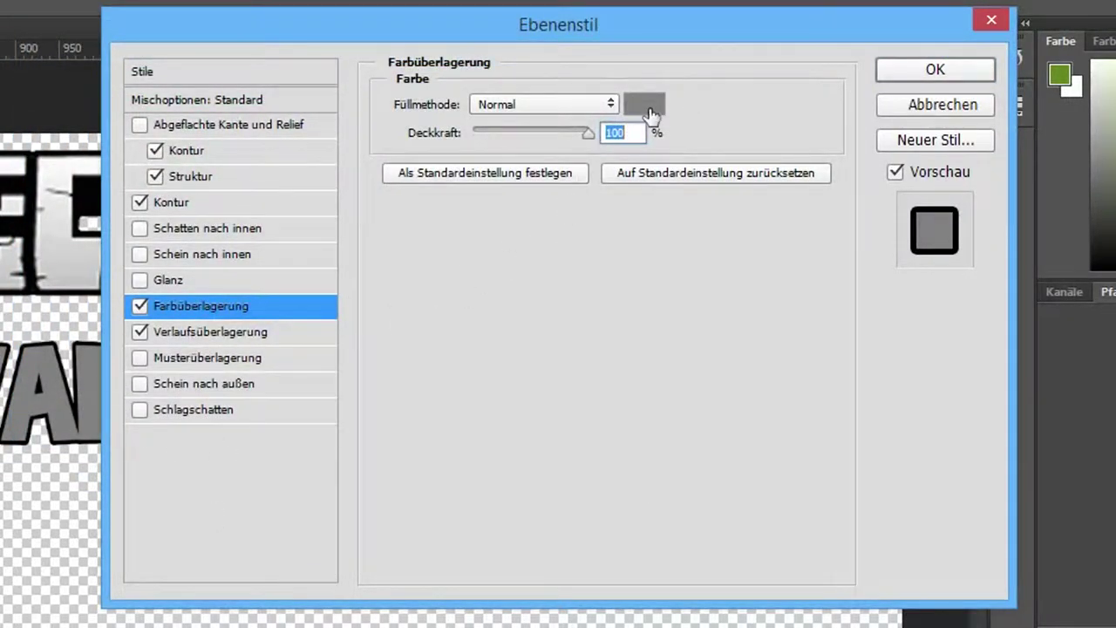
pyautogui.click(644, 105)
pyautogui.write('ff0000')
pyautogui.click(209, 244)
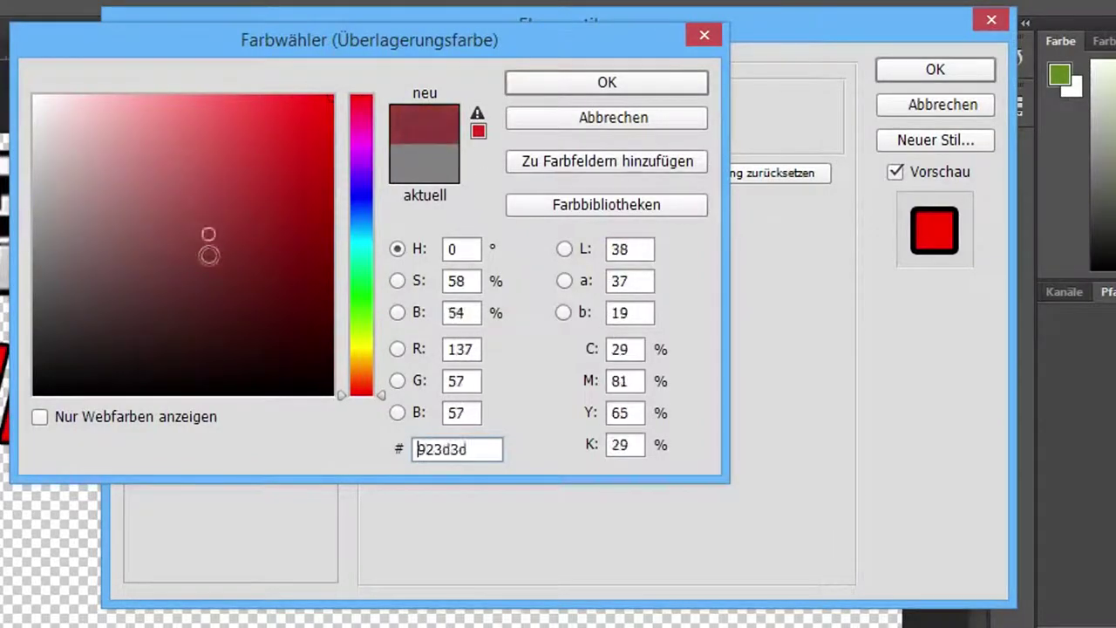
pyautogui.click(206, 288)
pyautogui.click(596, 123)
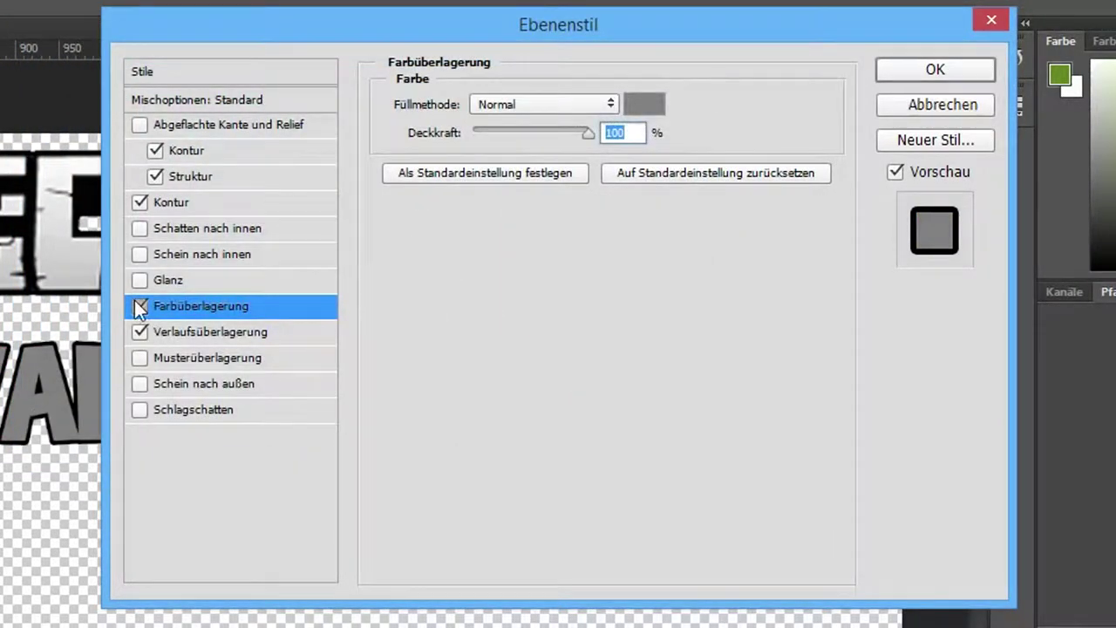
# - Switch off the colour overlay and add a pattern overlay instead
pyautogui.click(139, 306)
pyautogui.click(188, 359)
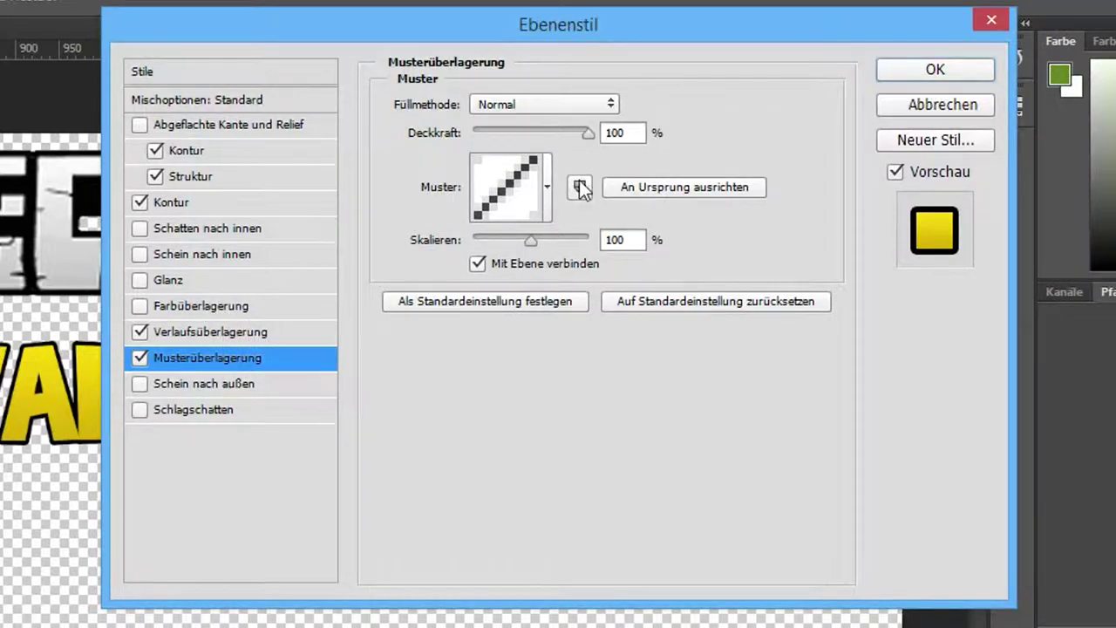
pyautogui.click(530, 186)
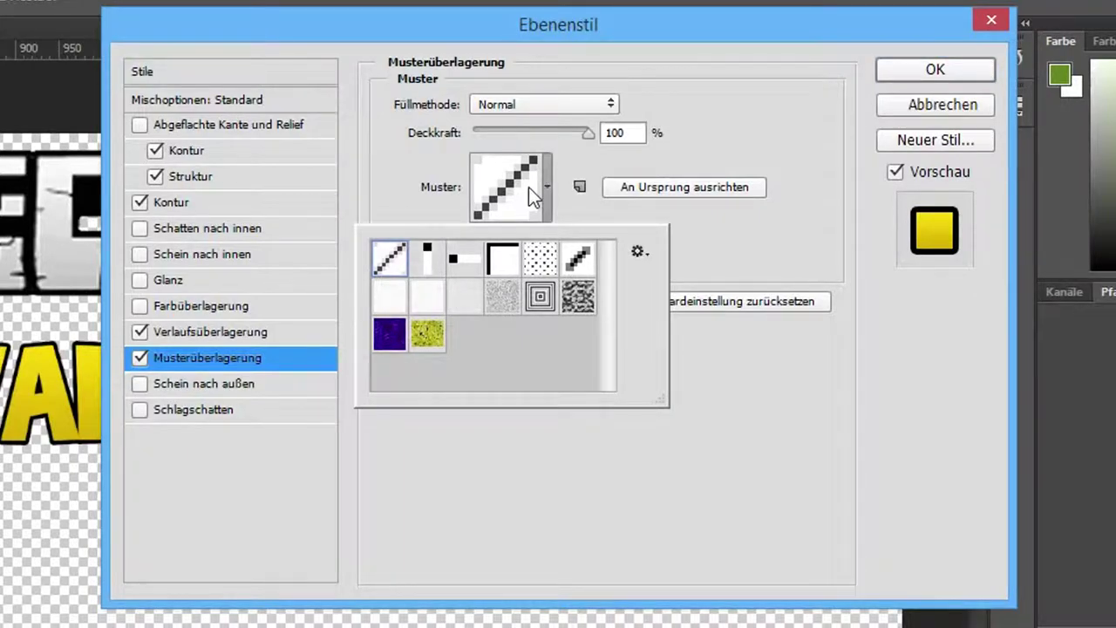
# - Try several overlay patterns, settle on the yellow-green texture in Normal mode, and hide the gradient
pyautogui.click(519, 270)
pyautogui.click(535, 261)
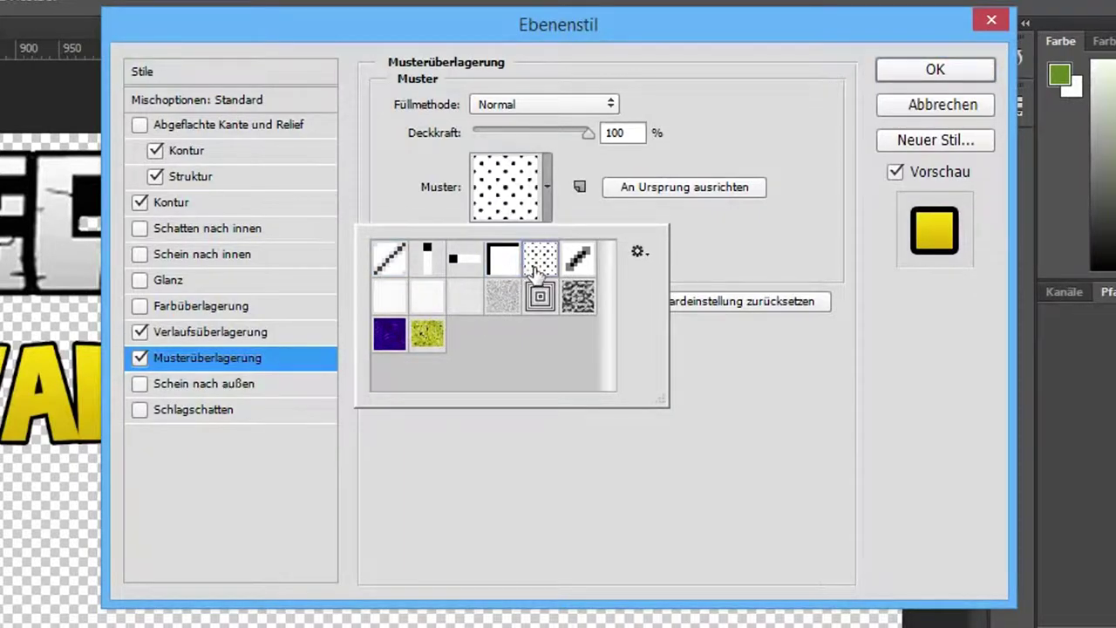
pyautogui.click(425, 310)
pyautogui.click(507, 303)
pyautogui.click(427, 340)
pyautogui.click(735, 269)
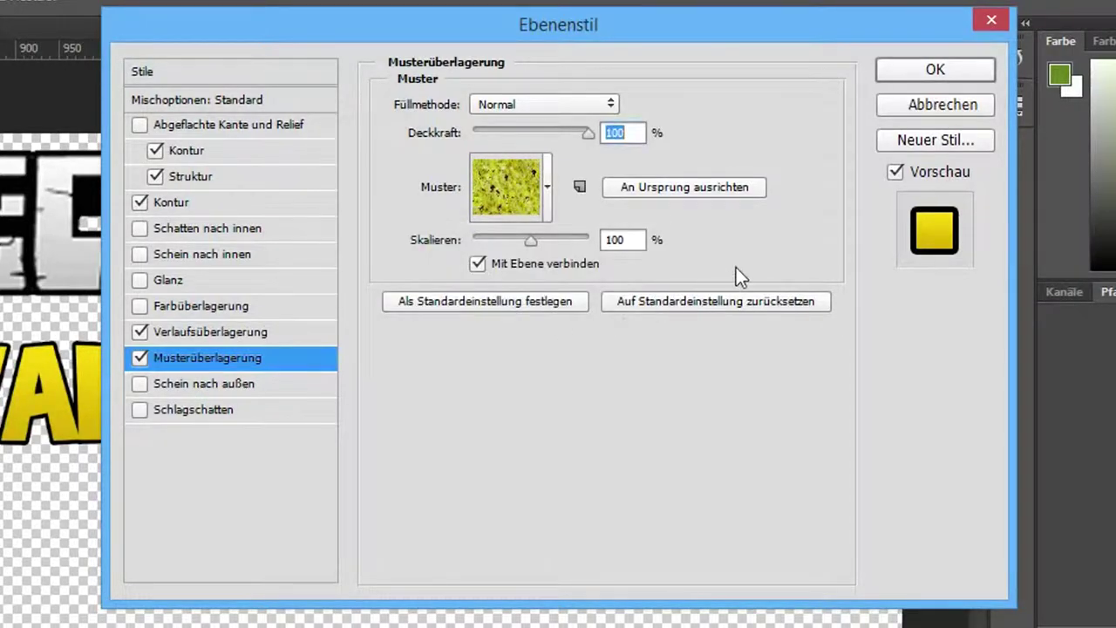
pyautogui.click(602, 101)
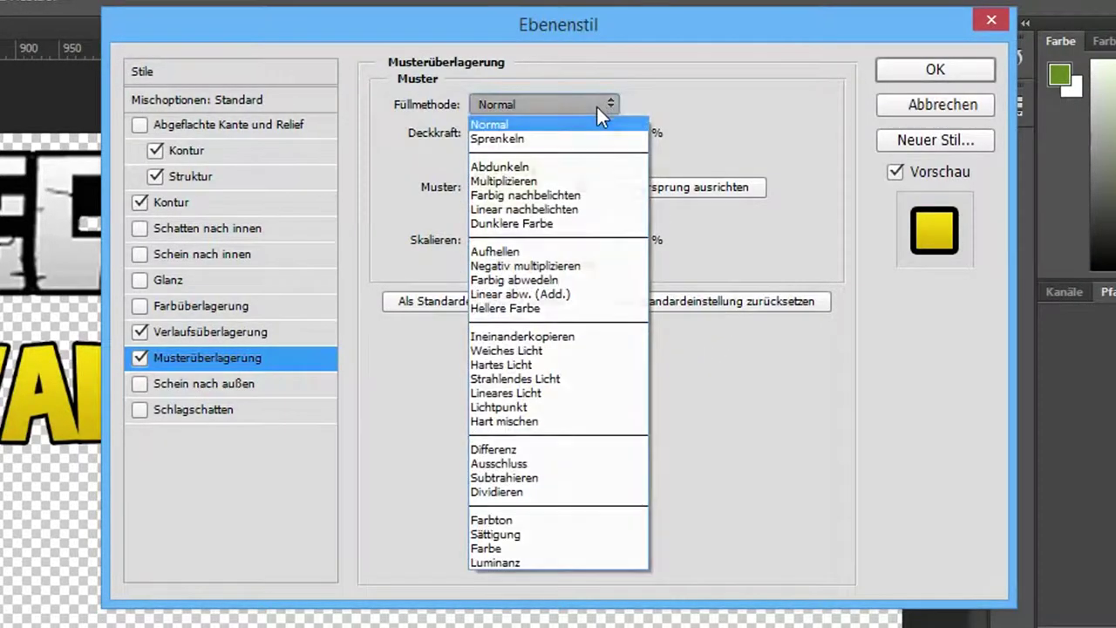
pyautogui.click(597, 108)
pyautogui.click(139, 333)
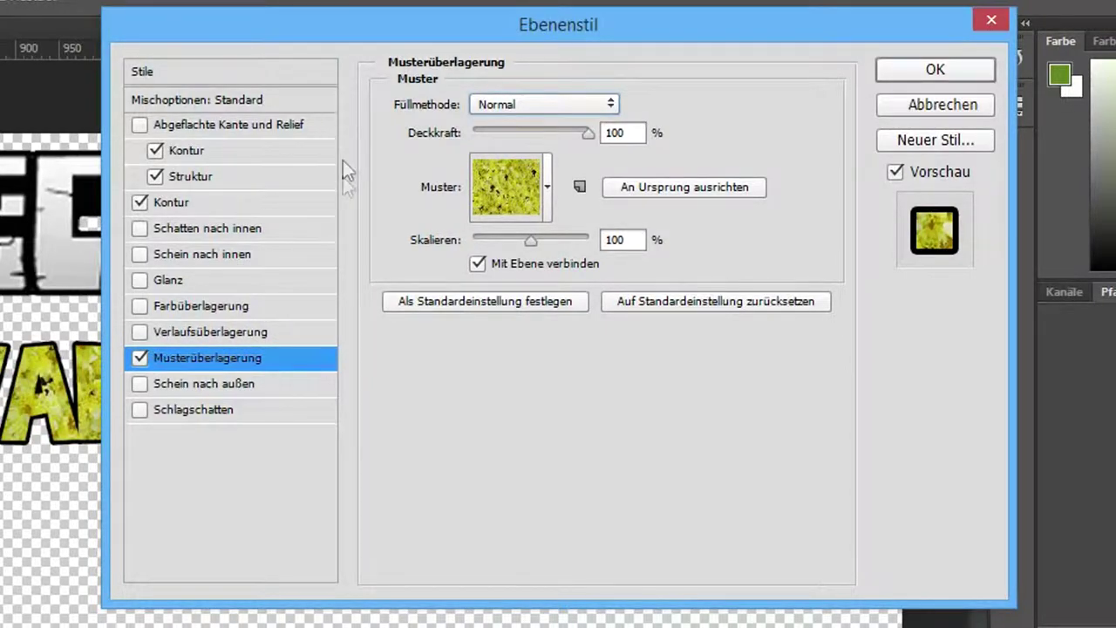
# - Try dotted and concentric-squares patterns, then drop the pattern, restore the gradient and add outer glow
pyautogui.click(548, 187)
pyautogui.click(539, 258)
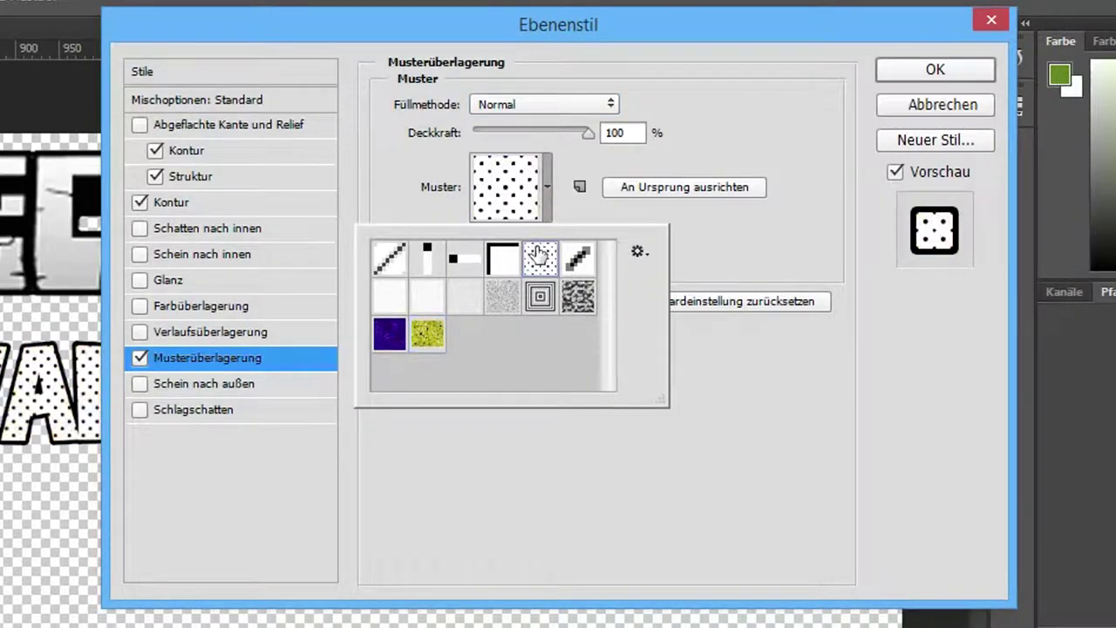
pyautogui.click(448, 311)
pyautogui.click(390, 295)
pyautogui.click(539, 295)
pyautogui.click(140, 358)
pyautogui.click(139, 332)
pyautogui.click(185, 384)
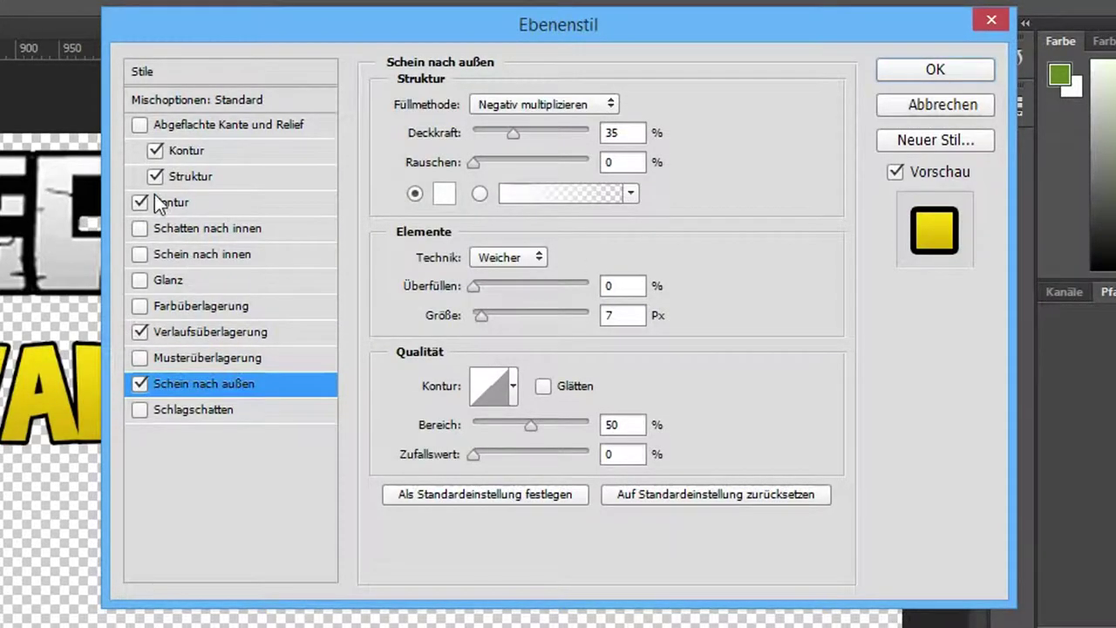
# - Remove the outline and try a black outer glow at 100% opacity, about 122 px, then disable it
pyautogui.click(139, 202)
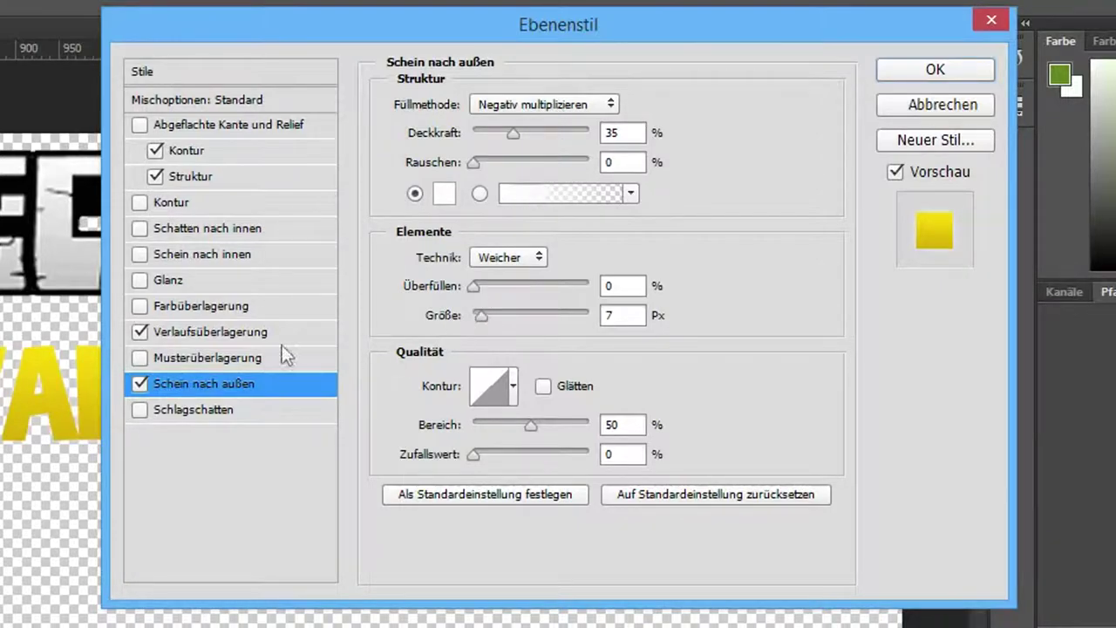
pyautogui.click(444, 192)
pyautogui.write('000000')
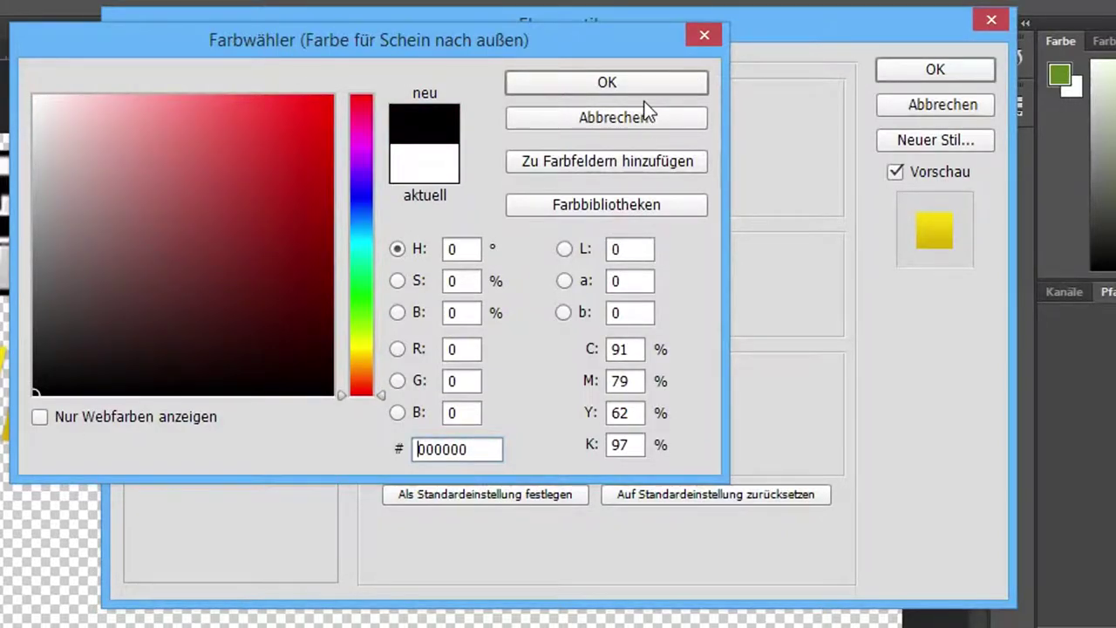
pyautogui.click(594, 82)
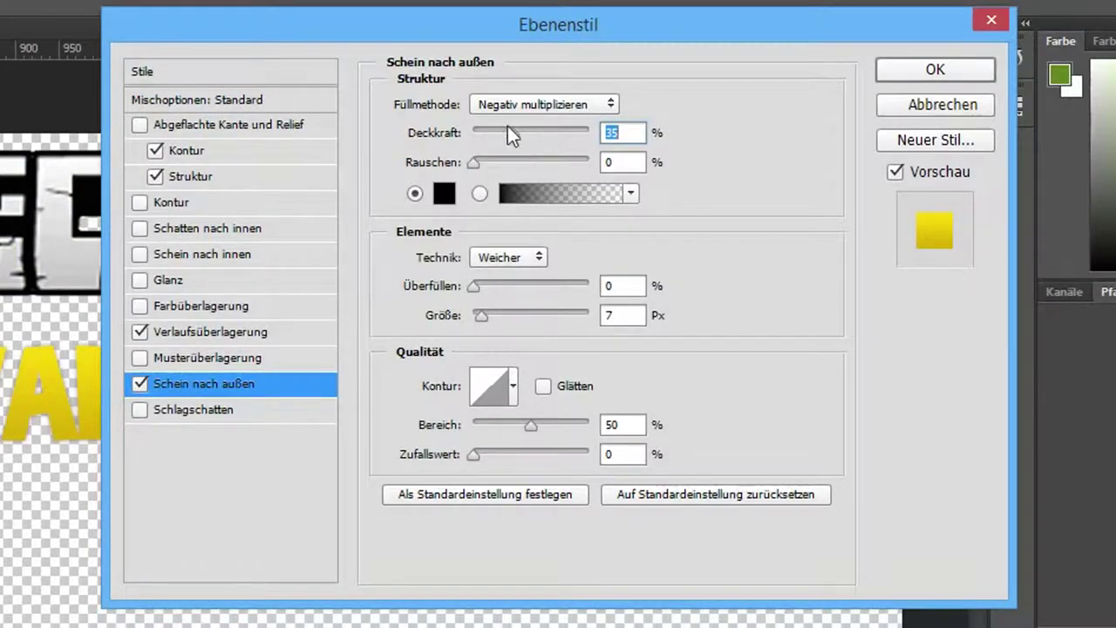
pyautogui.moveTo(508, 129); pyautogui.dragTo(815, 129)
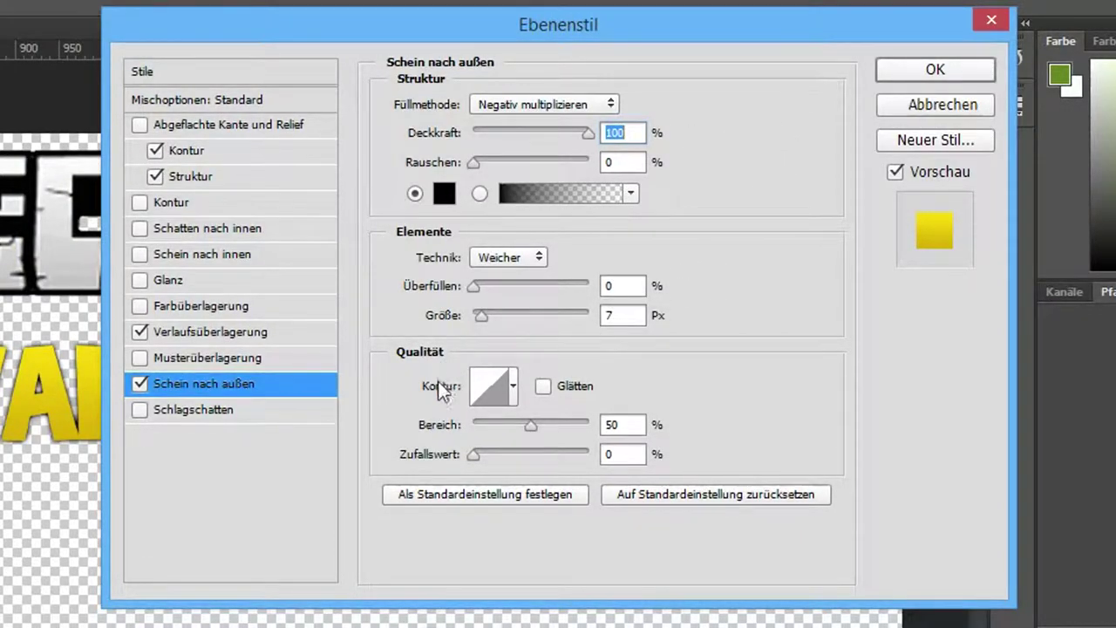
pyautogui.moveTo(484, 315); pyautogui.dragTo(533, 325)
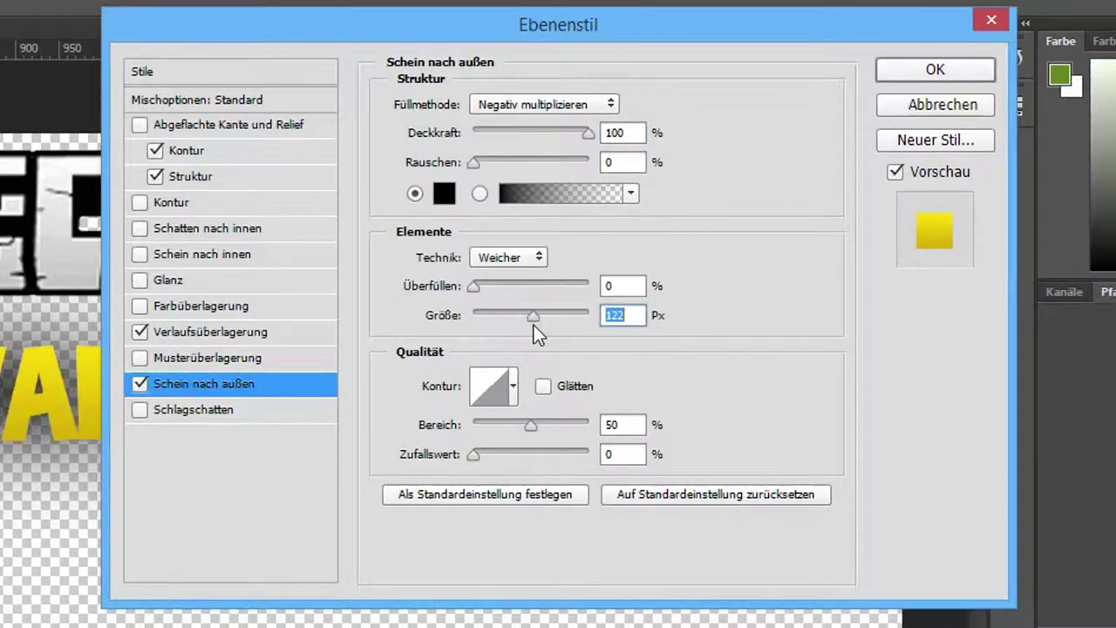
pyautogui.click(139, 384)
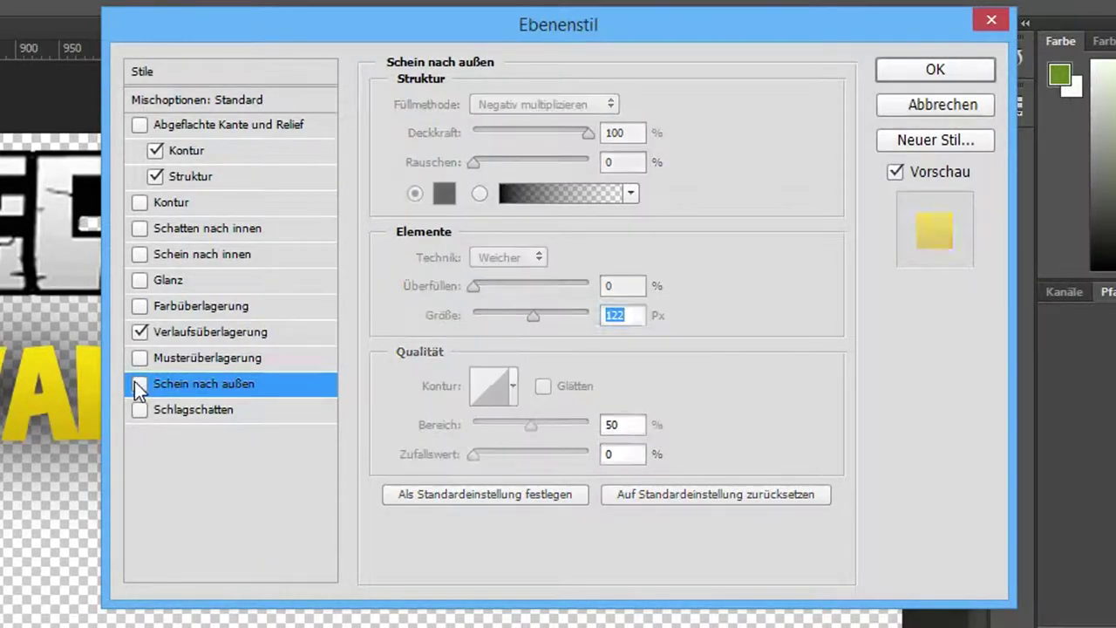
# - Try a 100% opacity drop shadow at greater distance, then remove it, restore the outline and apply
pyautogui.click(140, 409)
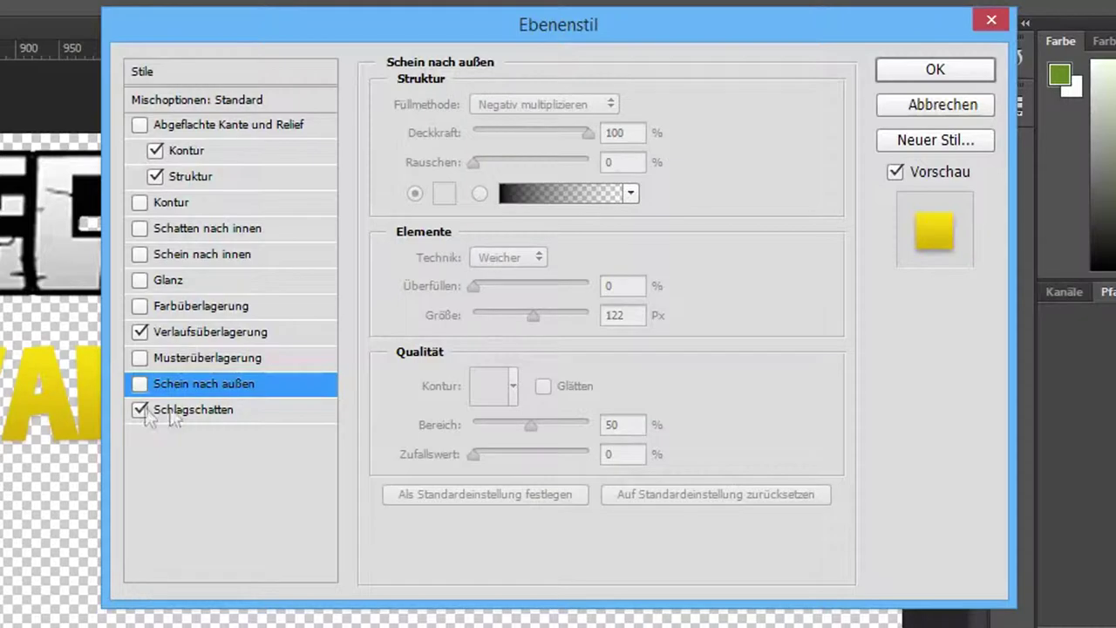
pyautogui.click(265, 408)
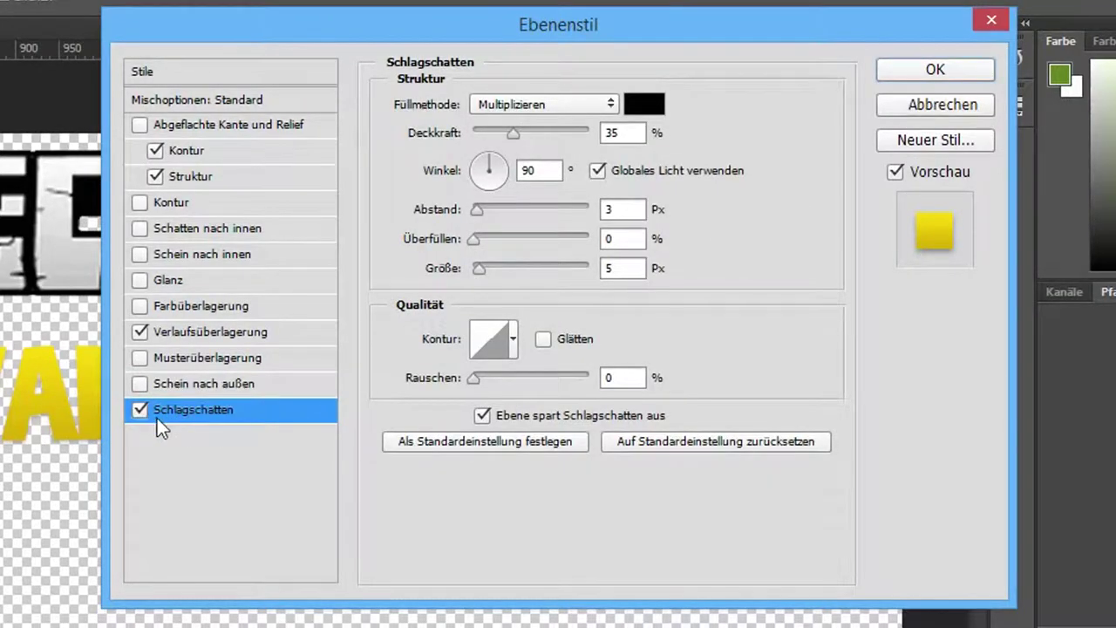
pyautogui.click(142, 411)
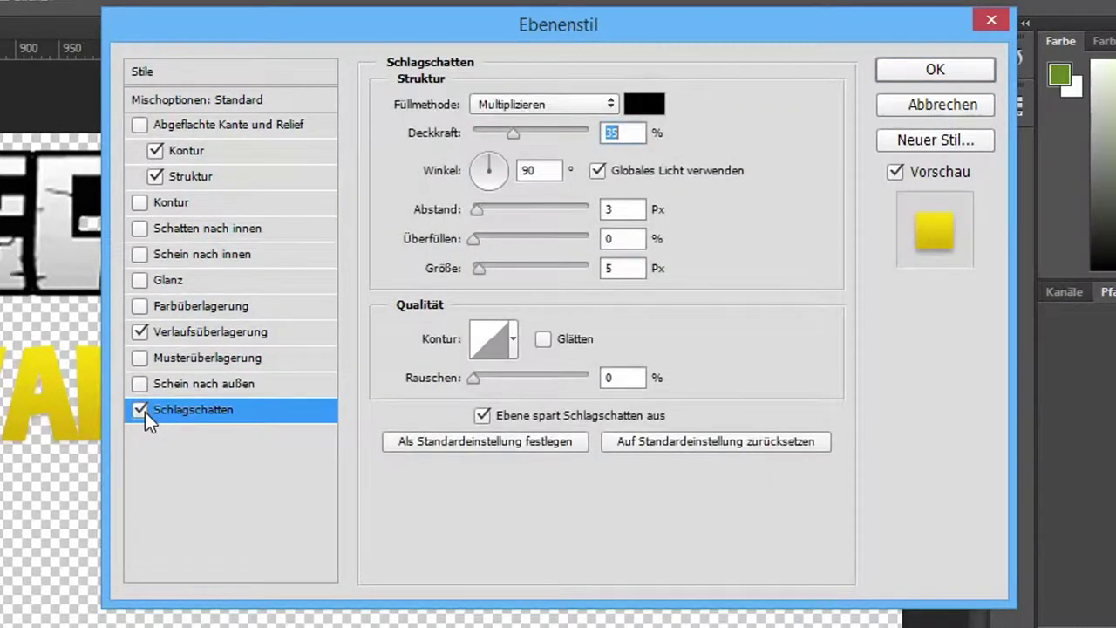
pyautogui.moveTo(563, 132); pyautogui.dragTo(654, 135)
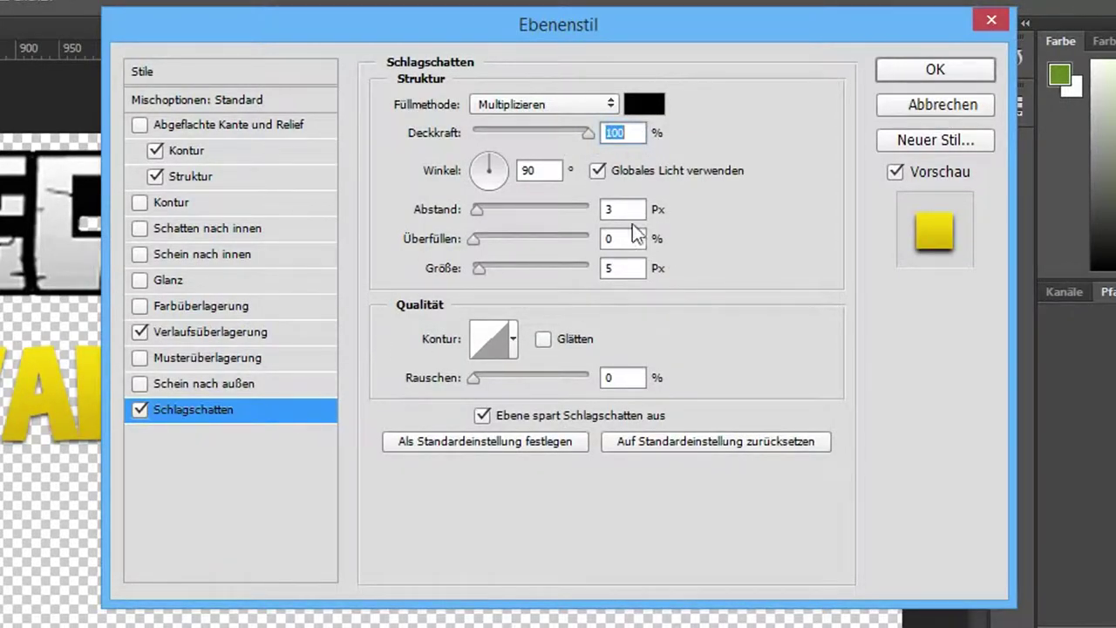
pyautogui.moveTo(486, 208)
pyautogui.mouseDown()
pyautogui.moveTo(526, 241)
pyautogui.moveTo(555, 236)
pyautogui.moveTo(534, 224)
pyautogui.moveTo(464, 230)
pyautogui.mouseUp()
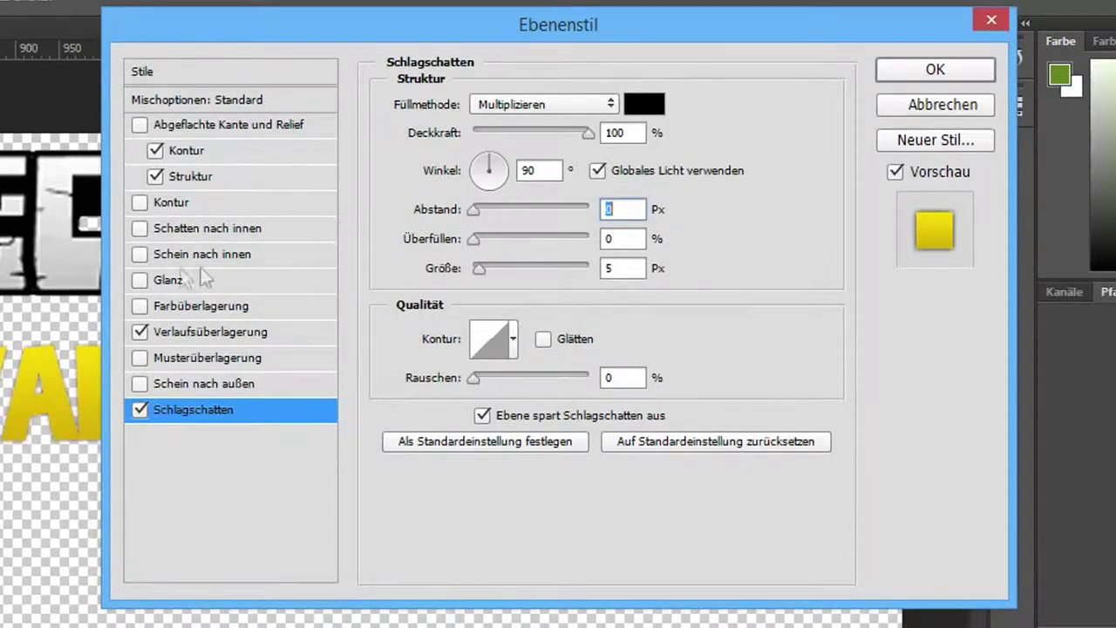
pyautogui.click(142, 413)
pyautogui.click(140, 201)
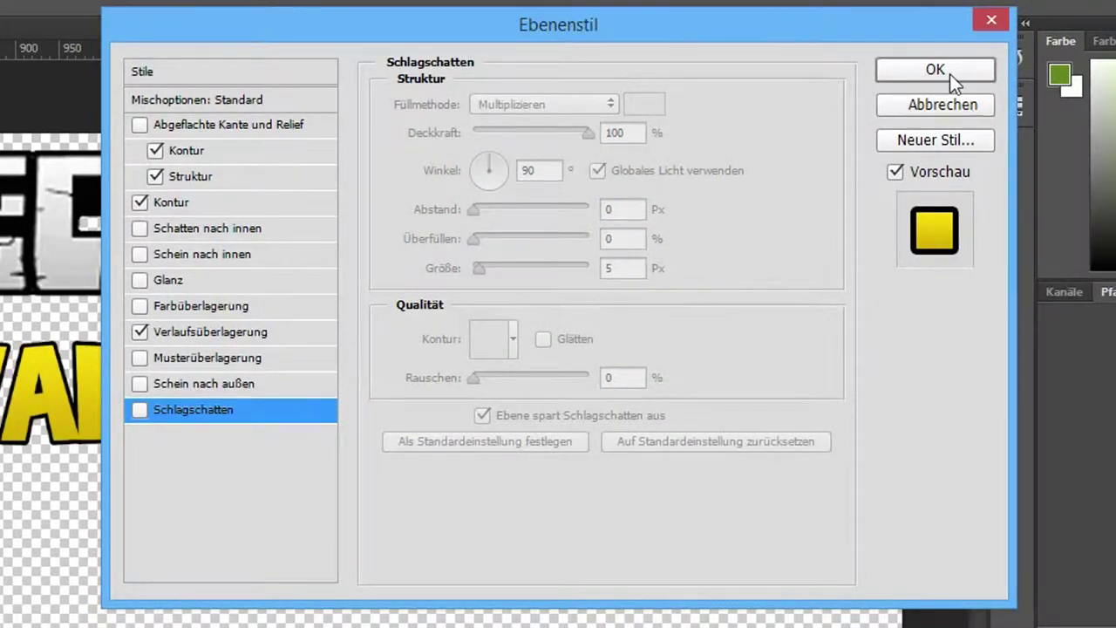
pyautogui.click(924, 73)
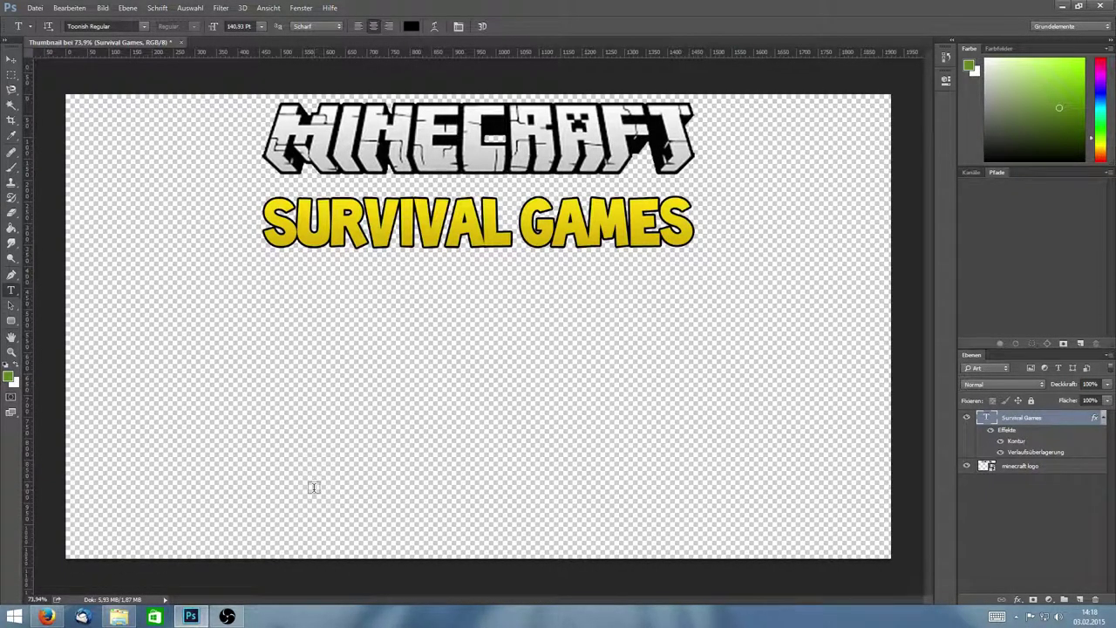
# - Switch to Firefox showing the Google Images results for 'minecraft logo'
pyautogui.click(47, 617)
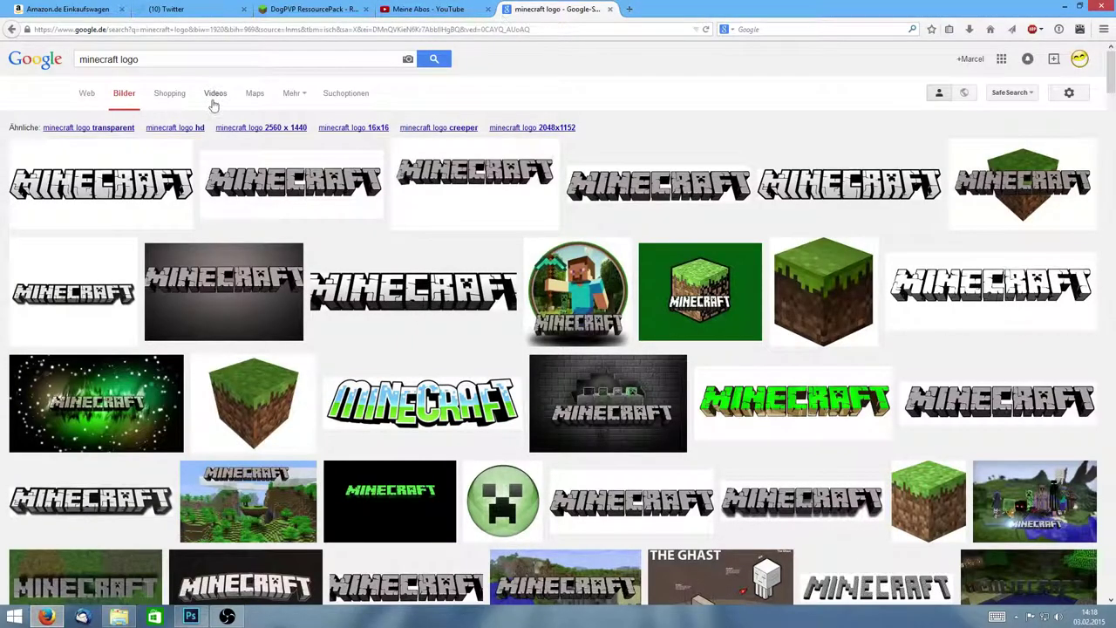
# - Search Google for 'minecraft screenshot pack shader'
pyautogui.click(89, 94)
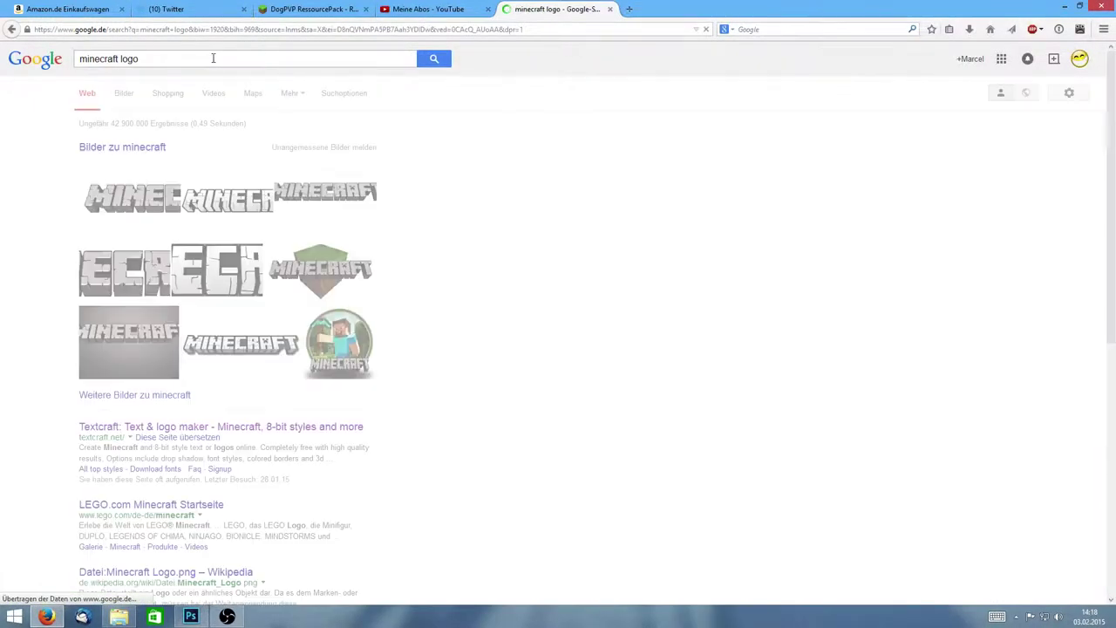
pyautogui.write('minecraft scr')
pyautogui.press('BackSpace')
pyautogui.press('Down')
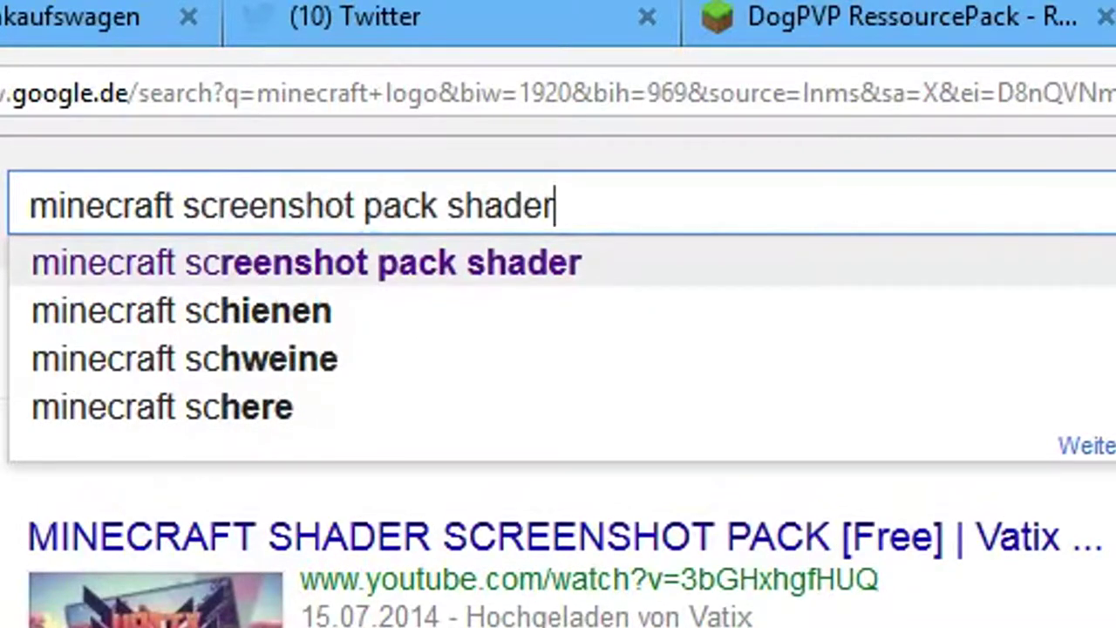
pyautogui.press('Return')
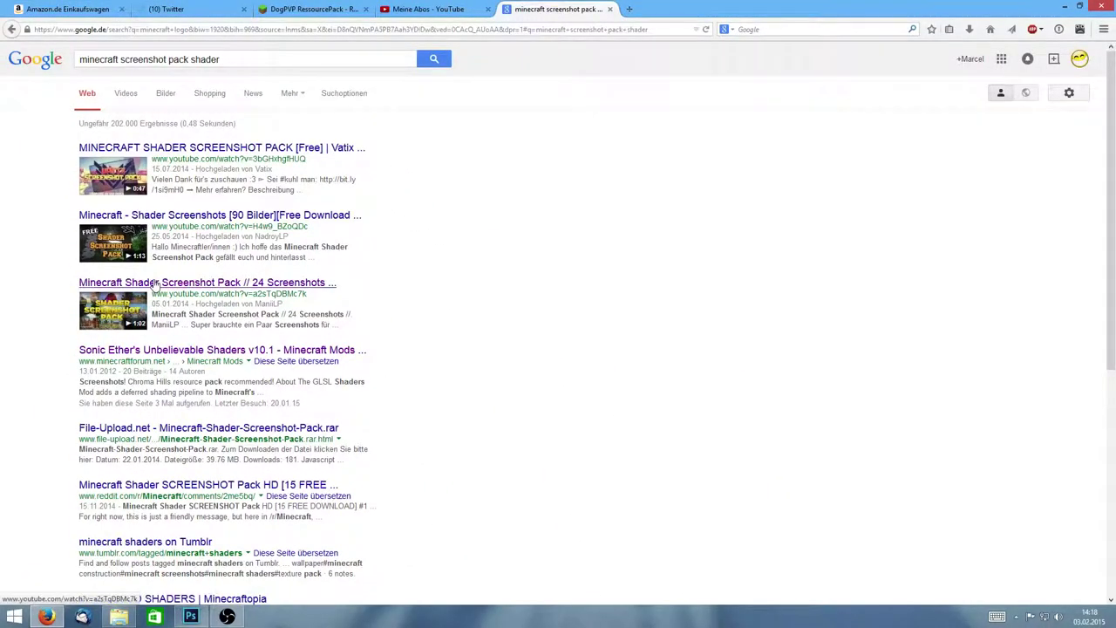
# - Open the Minecraft Shader Screenshot Pack video, reveal its download link, then close the tab
pyautogui.click(162, 283)
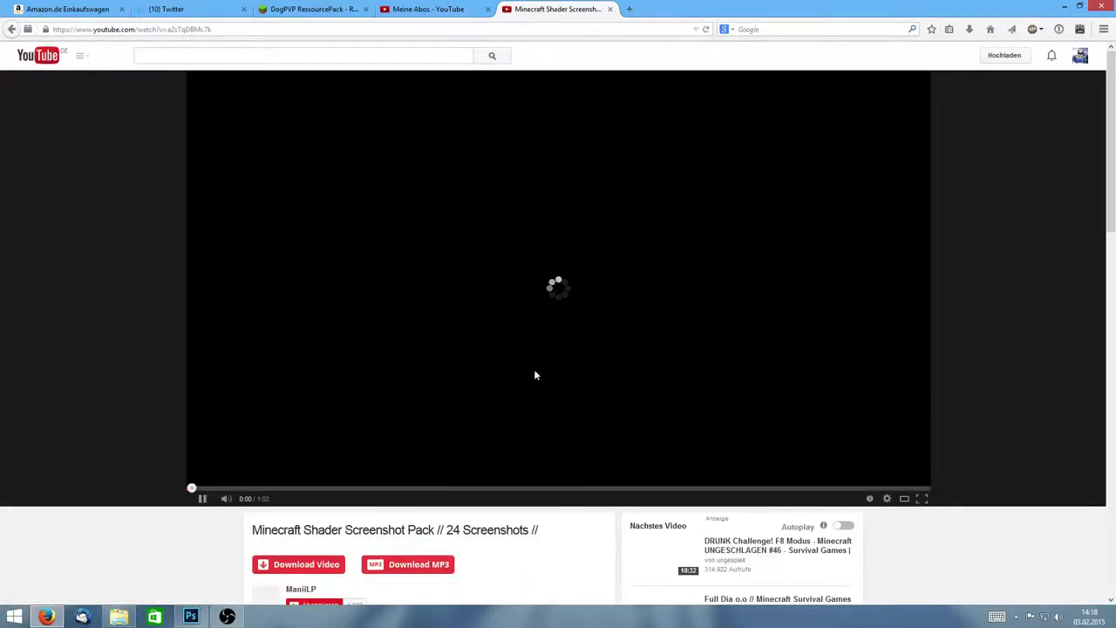
pyautogui.scroll(-3, 309, 410)
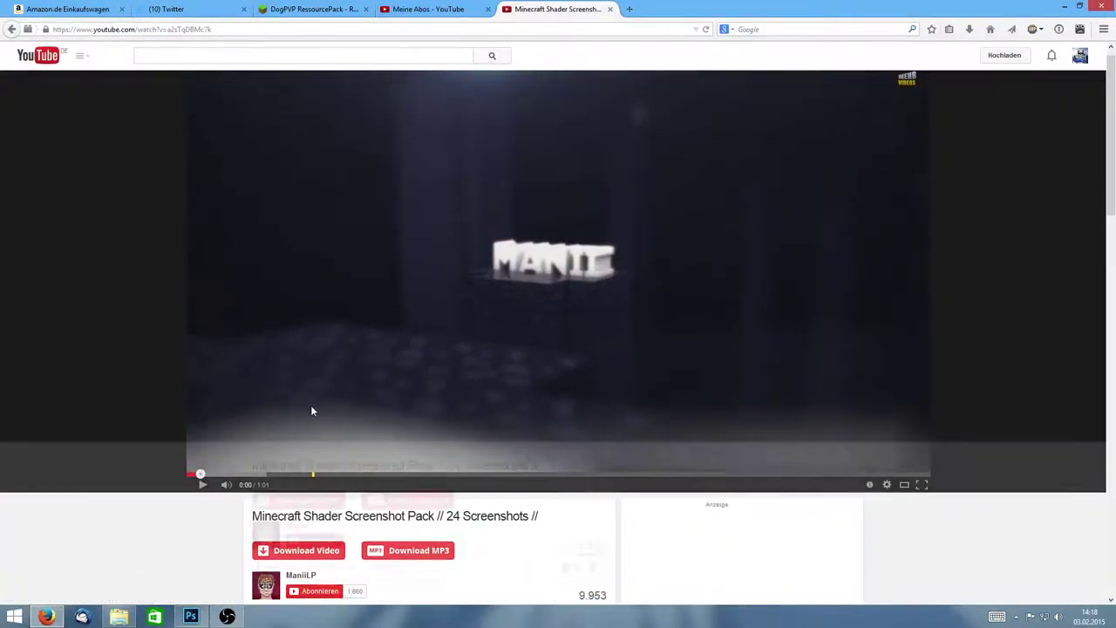
pyautogui.scroll(-4, 429, 373)
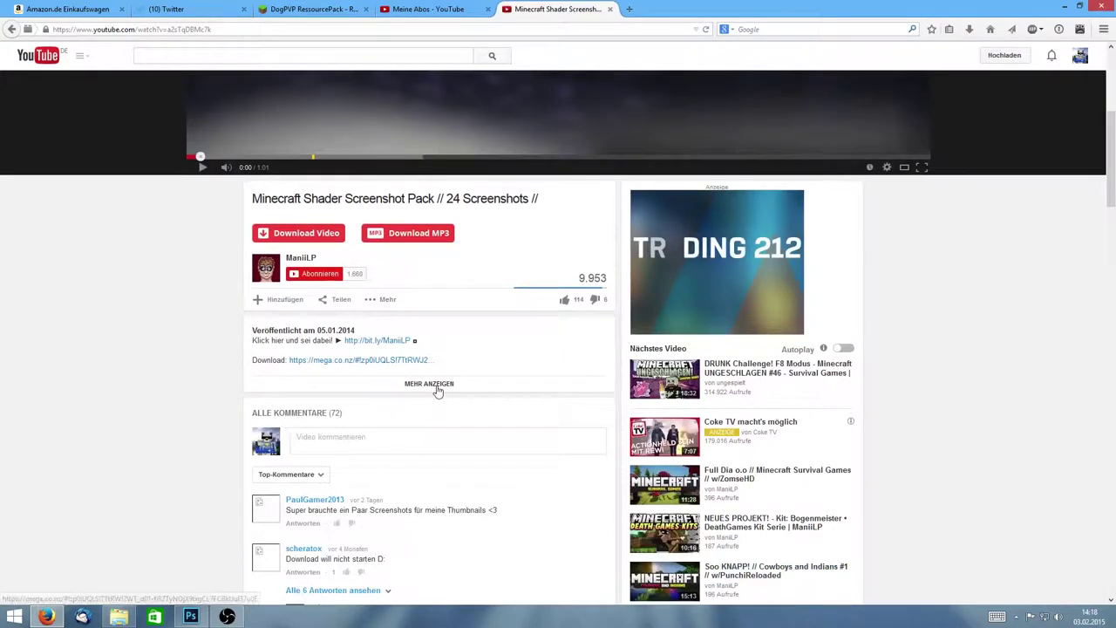
pyautogui.click(431, 384)
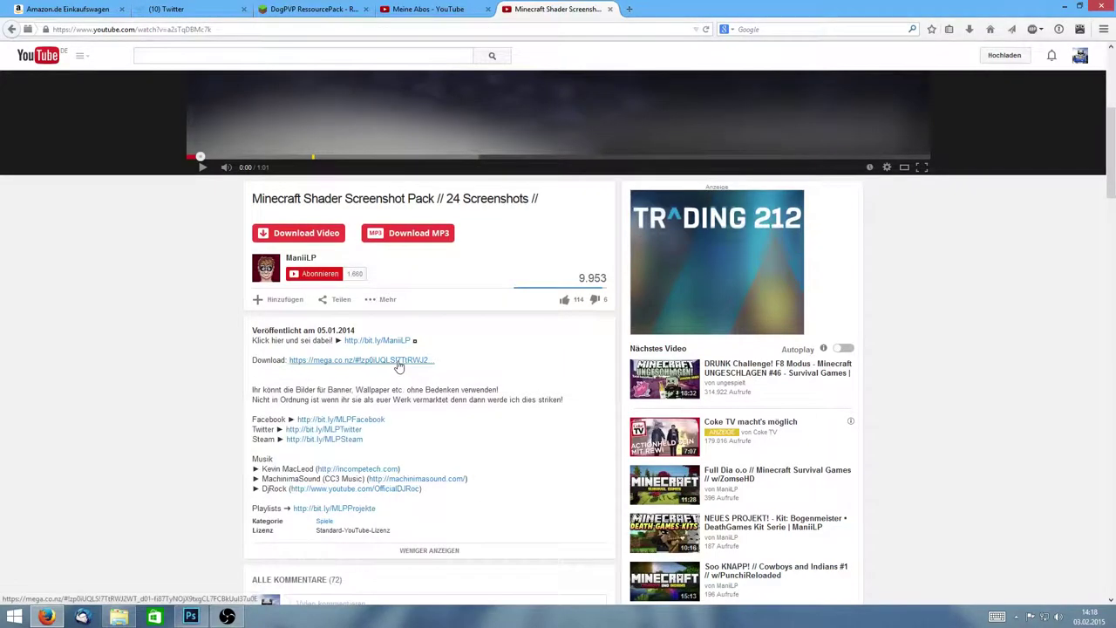
pyautogui.click(611, 9)
pyautogui.click(118, 616)
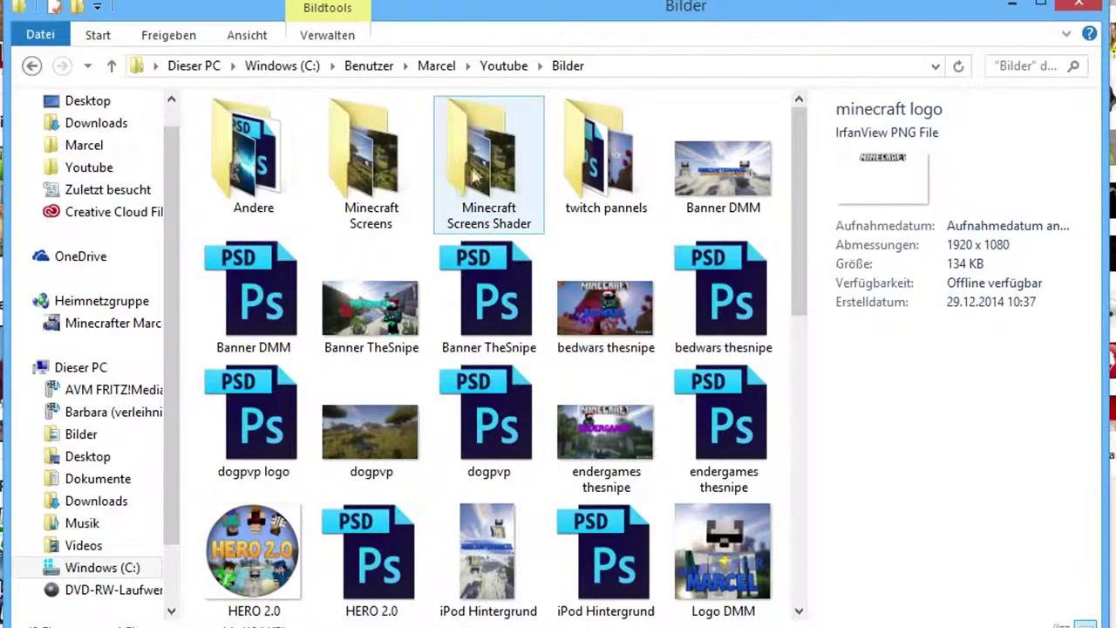
# - Open the Minecraft Screens Shader folder and scroll through its screenshots
pyautogui.doubleClick(475, 174)
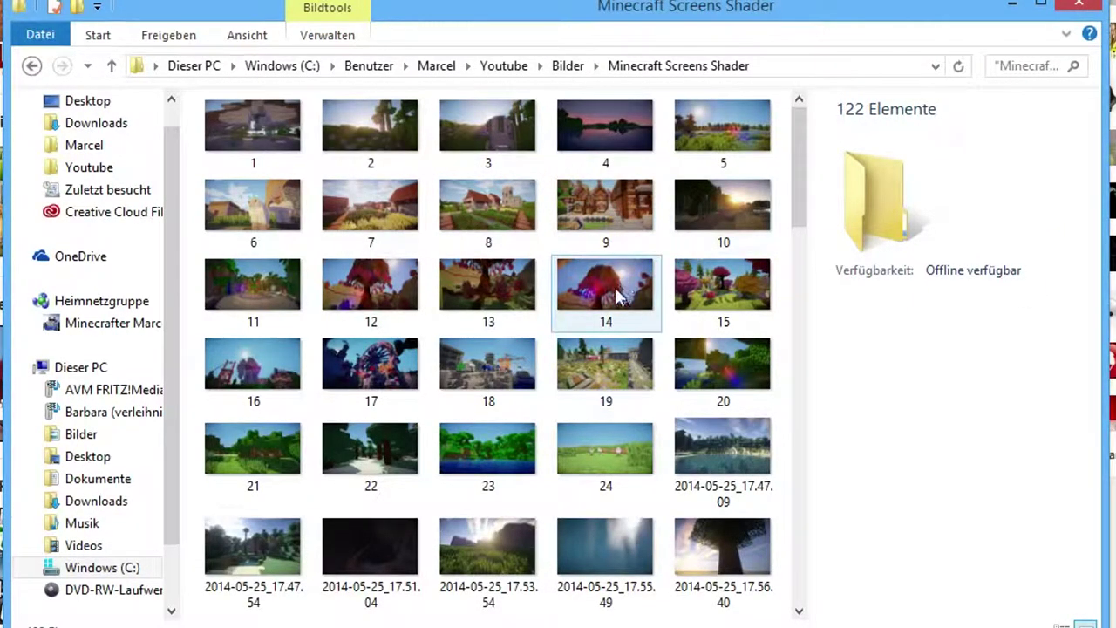
pyautogui.scroll(-3, 761, 139)
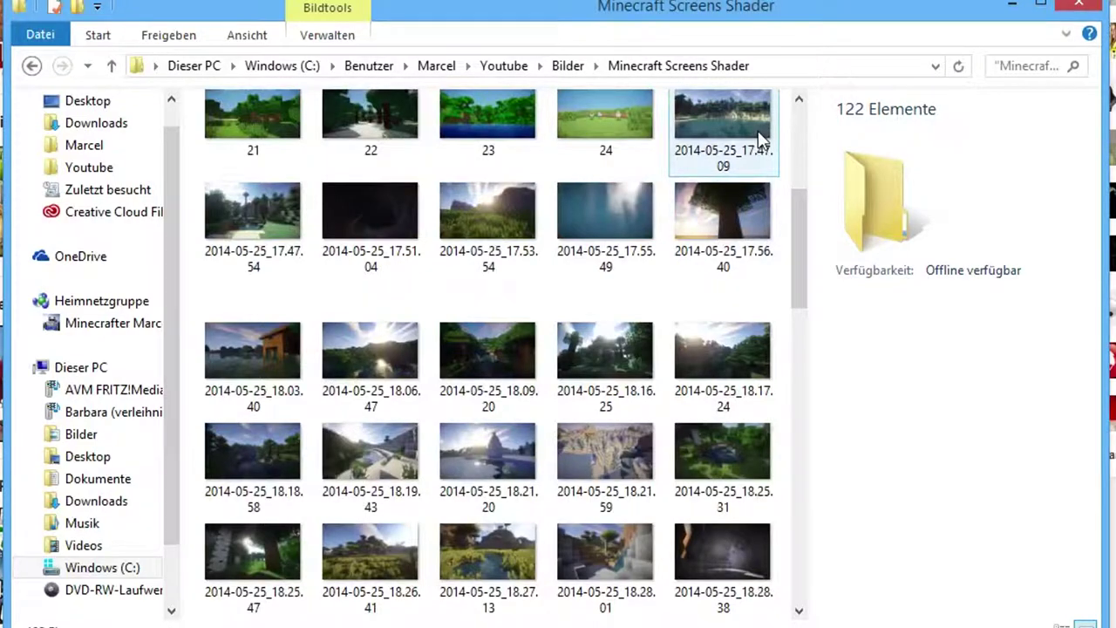
pyautogui.scroll(-5, 759, 148)
pyautogui.scroll(-5, 750, 165)
pyautogui.scroll(-3, 748, 170)
pyautogui.scroll(-1, 745, 169)
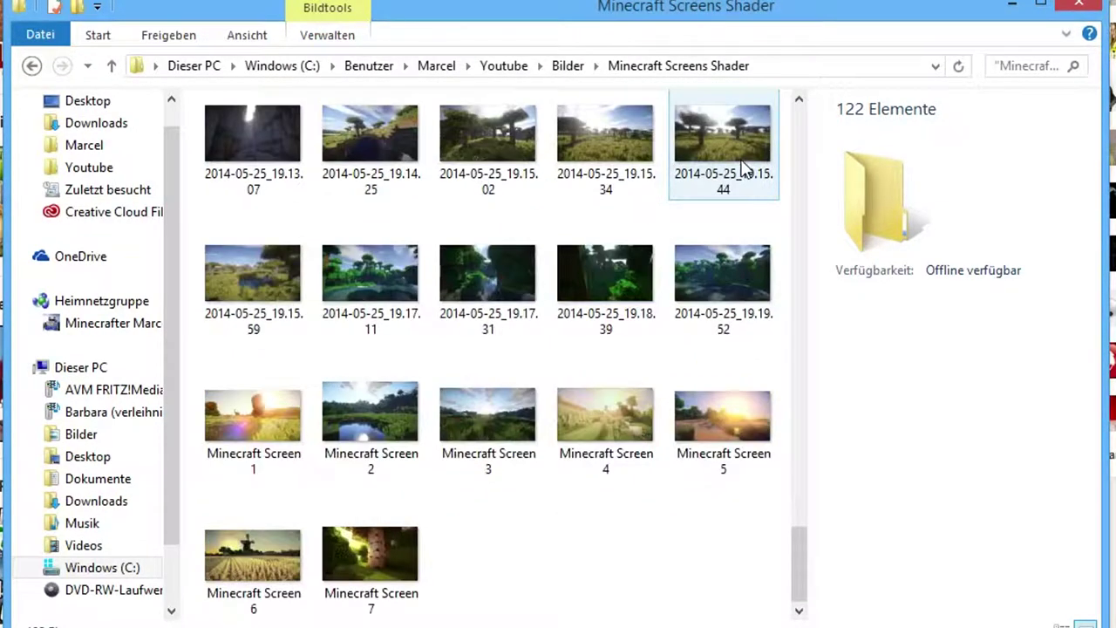
# - Pick screenshot 19 and drag it into the Photoshop thumbnail document
pyautogui.click(720, 249)
pyautogui.scroll(5, 719, 249)
pyautogui.scroll(5, 717, 236)
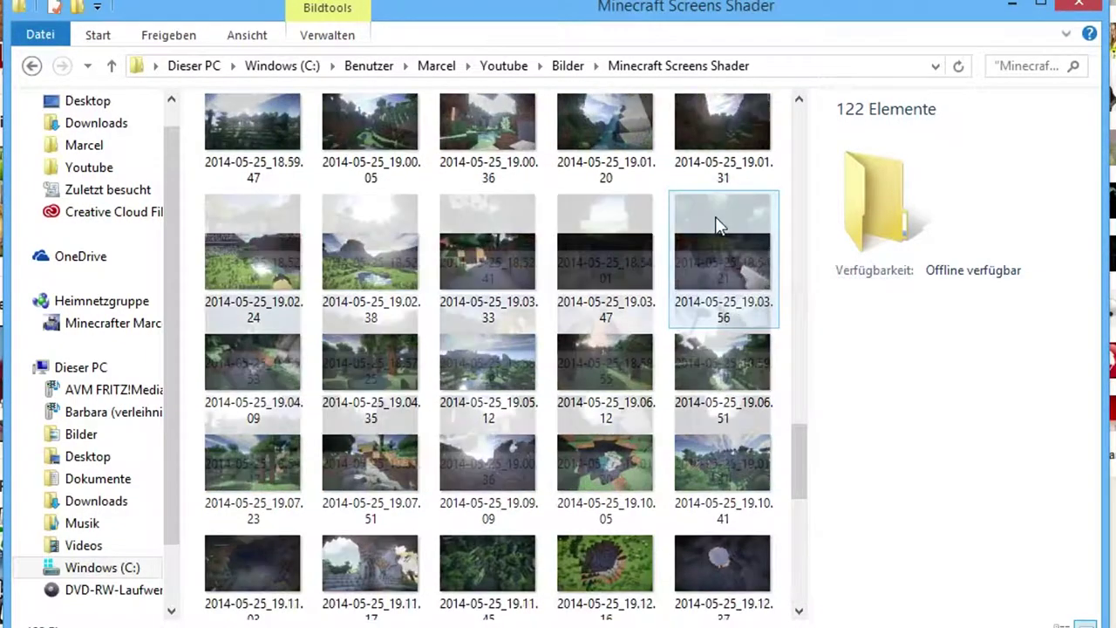
pyautogui.scroll(5, 717, 224)
pyautogui.scroll(4, 719, 231)
pyautogui.scroll(-4, 720, 241)
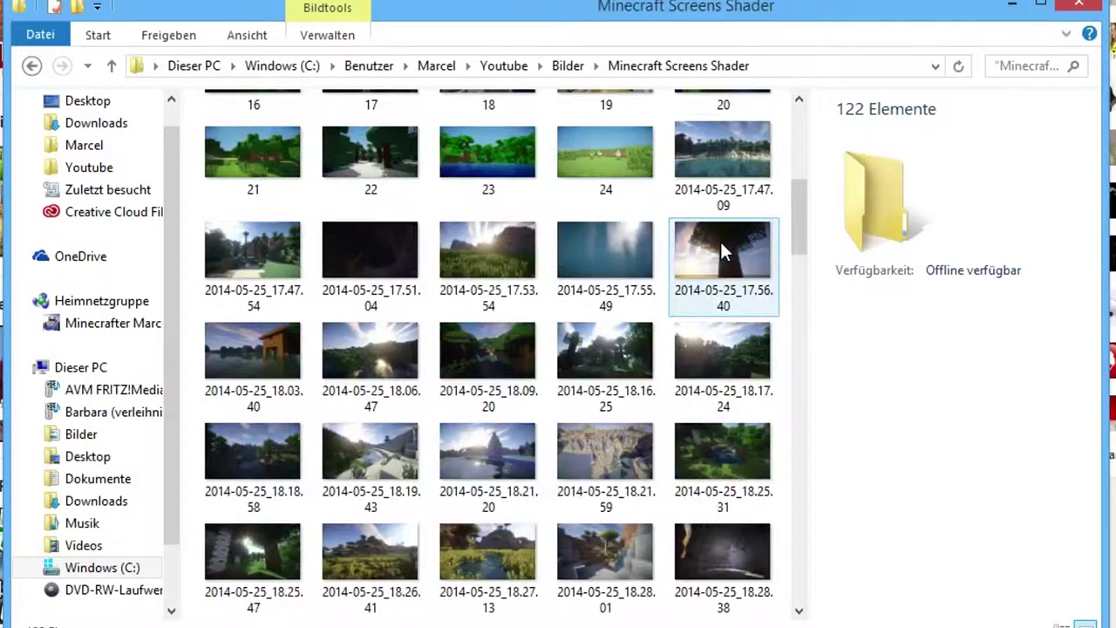
pyautogui.scroll(3, 720, 242)
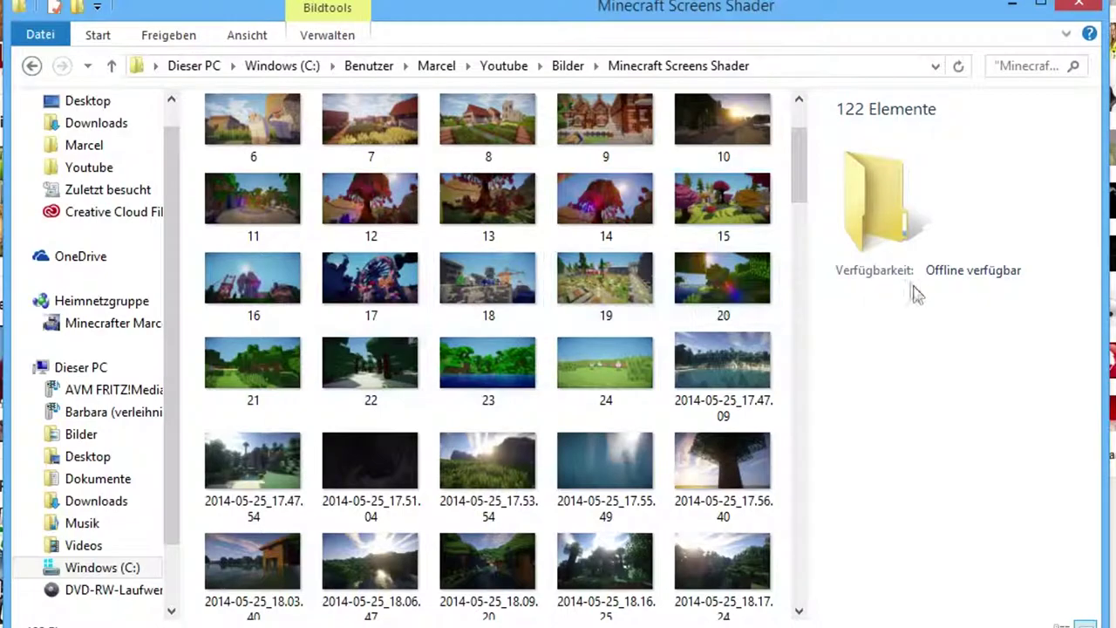
pyautogui.moveTo(605, 277)
pyautogui.mouseDown()
pyautogui.moveTo(184, 621)
pyautogui.moveTo(485, 376)
pyautogui.mouseUp()
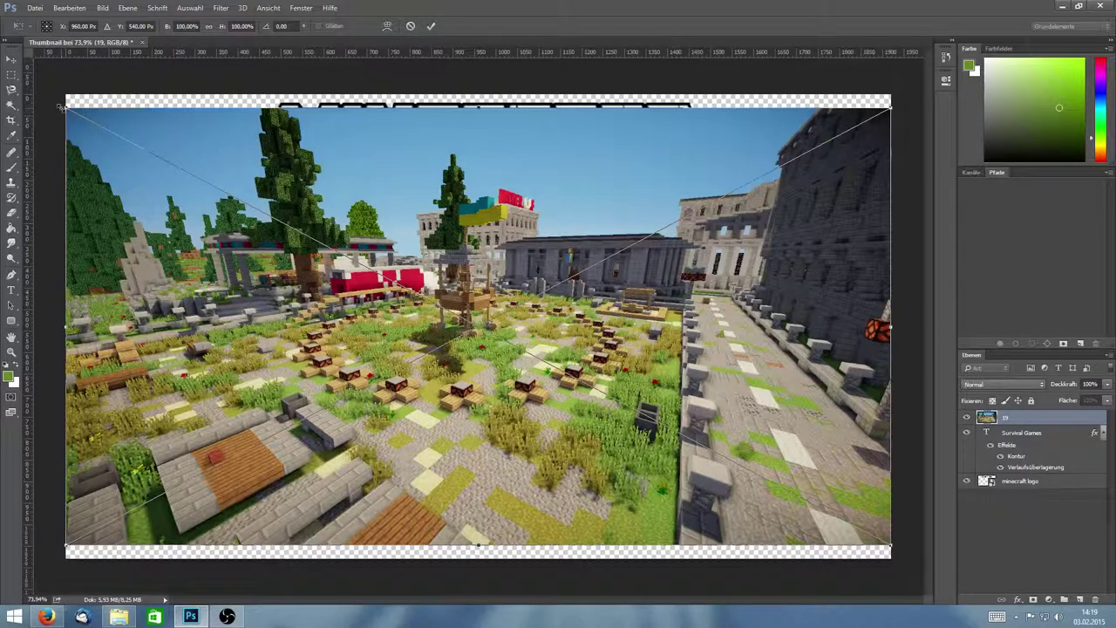
# - Scale screenshot 19 to cover the canvas and move its layer beneath the logo and title
pyautogui.moveTo(59, 105); pyautogui.dragTo(31, 89)
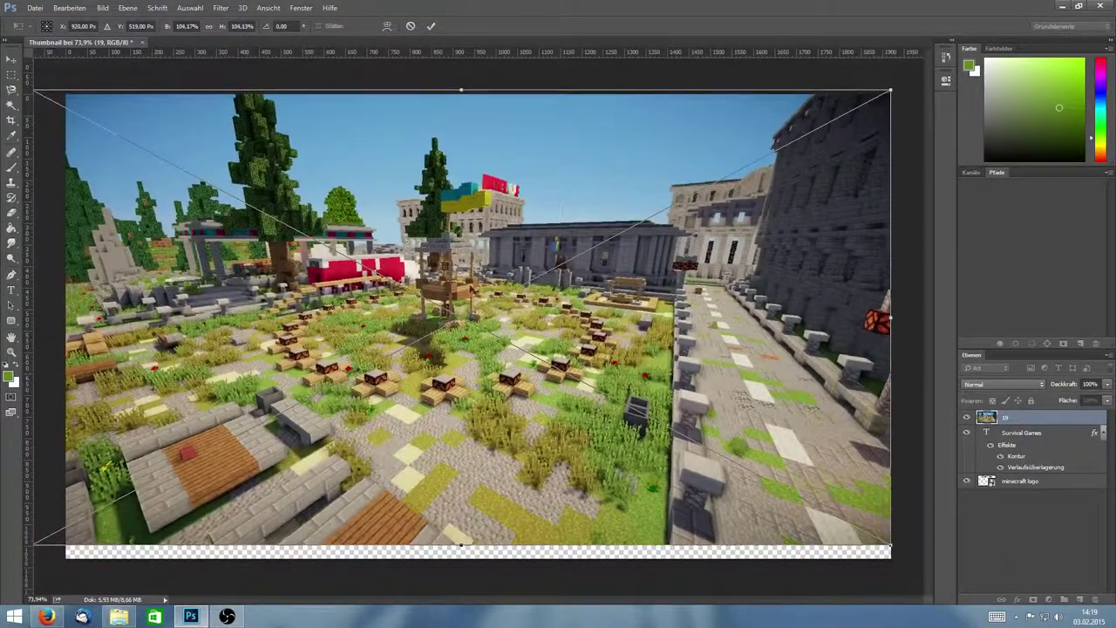
pyautogui.moveTo(890, 547)
pyautogui.mouseDown()
pyautogui.moveTo(923, 534)
pyautogui.moveTo(933, 545)
pyautogui.mouseUp()
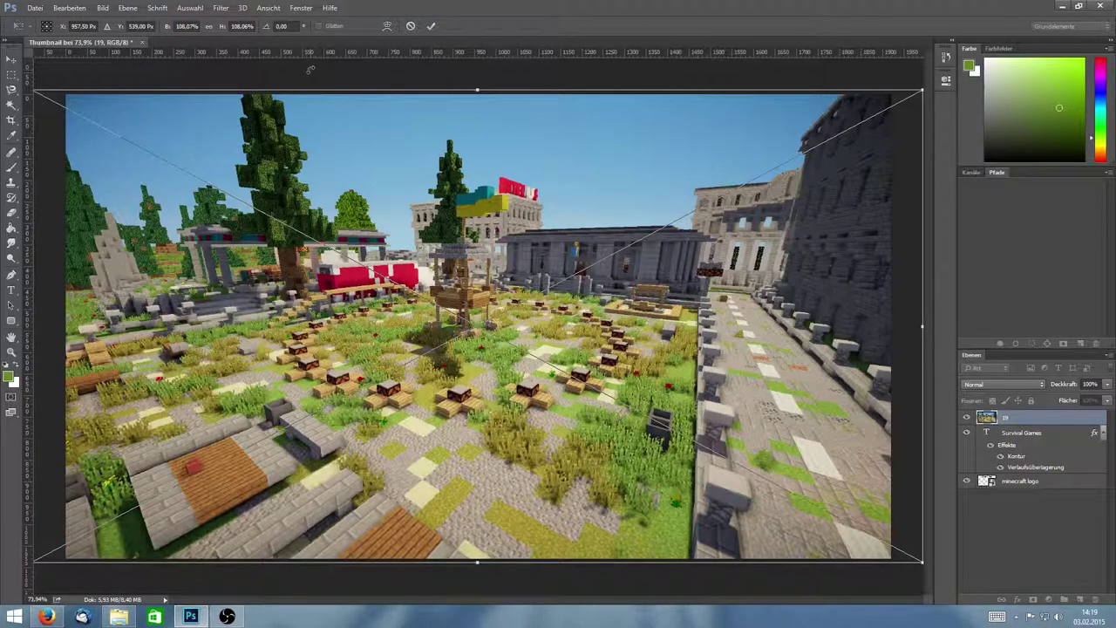
pyautogui.press('Return')
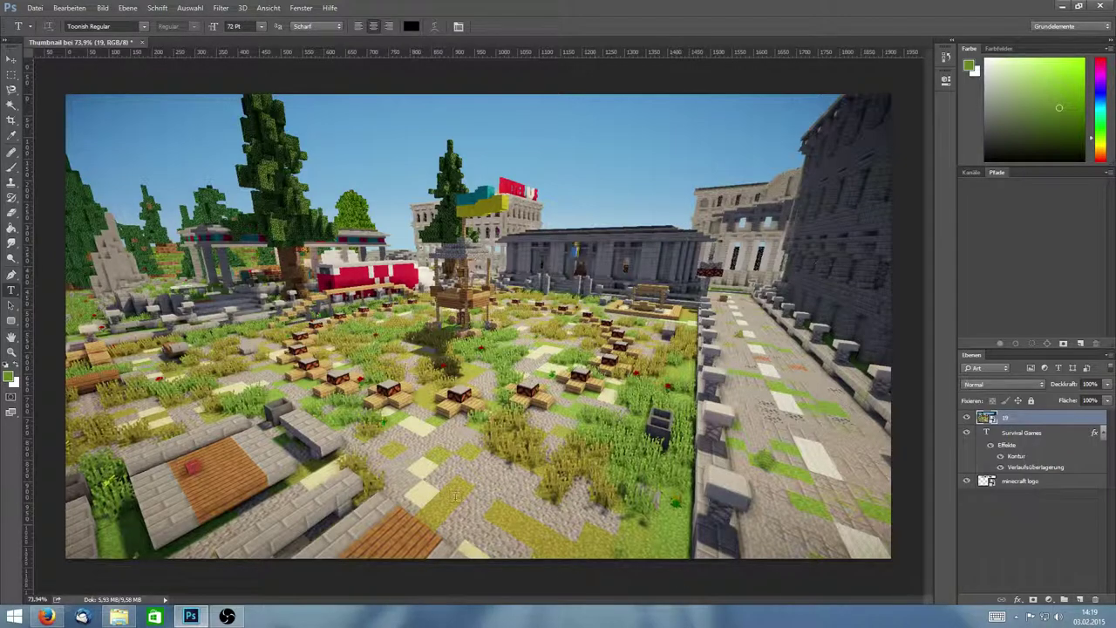
pyautogui.moveTo(1024, 418); pyautogui.dragTo(1046, 511)
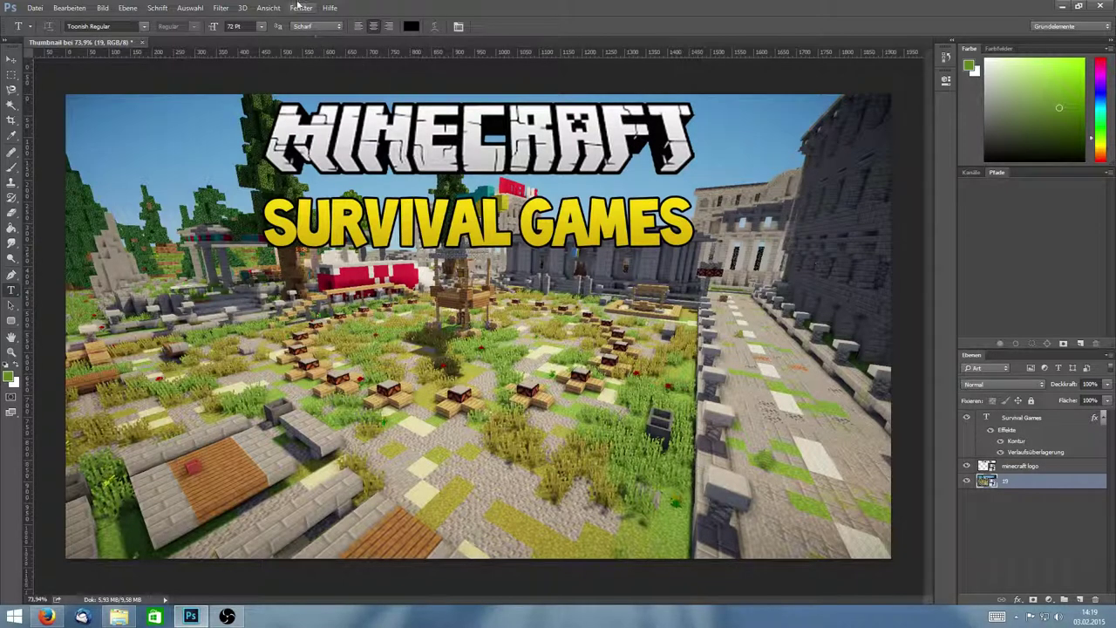
# - Open the Filter menu's Weichzeichnungsfilter (blur) submenu
pyautogui.click(222, 8)
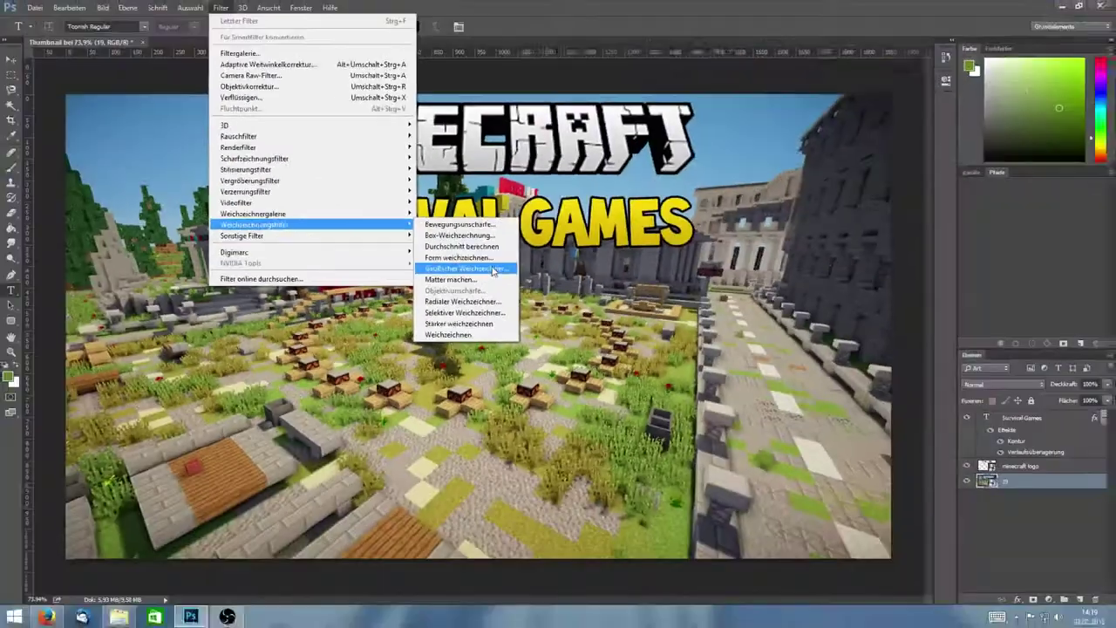
# - Apply Gaußscher Weichzeichner at 10-pixel radius to the screenshot, then select the SURVIVAL GAMES text layer
pyautogui.click(493, 271)
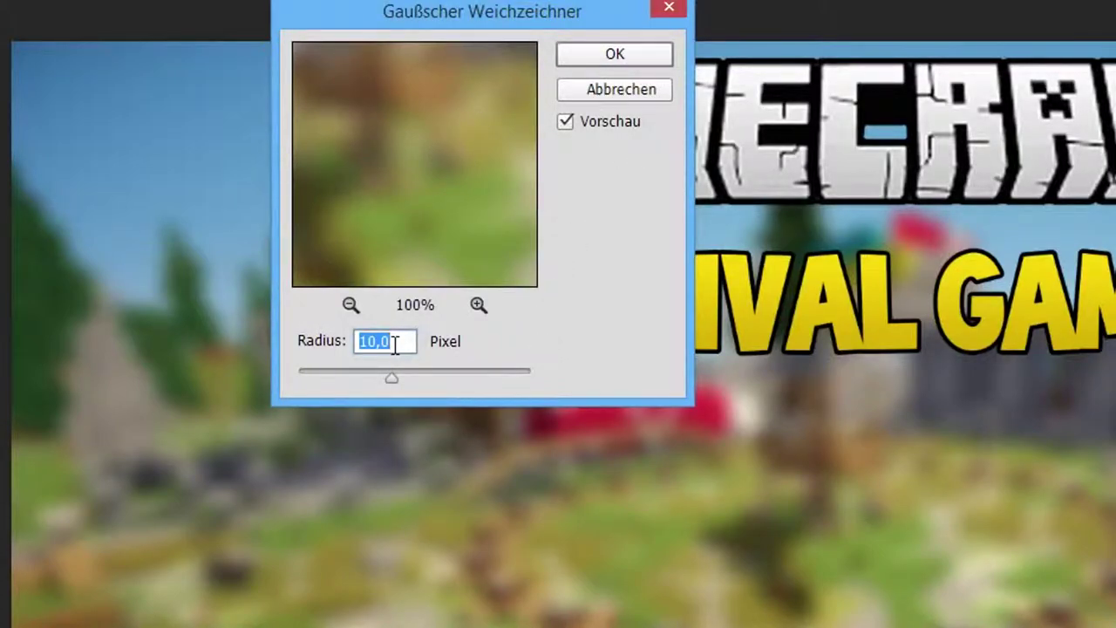
pyautogui.write('50')
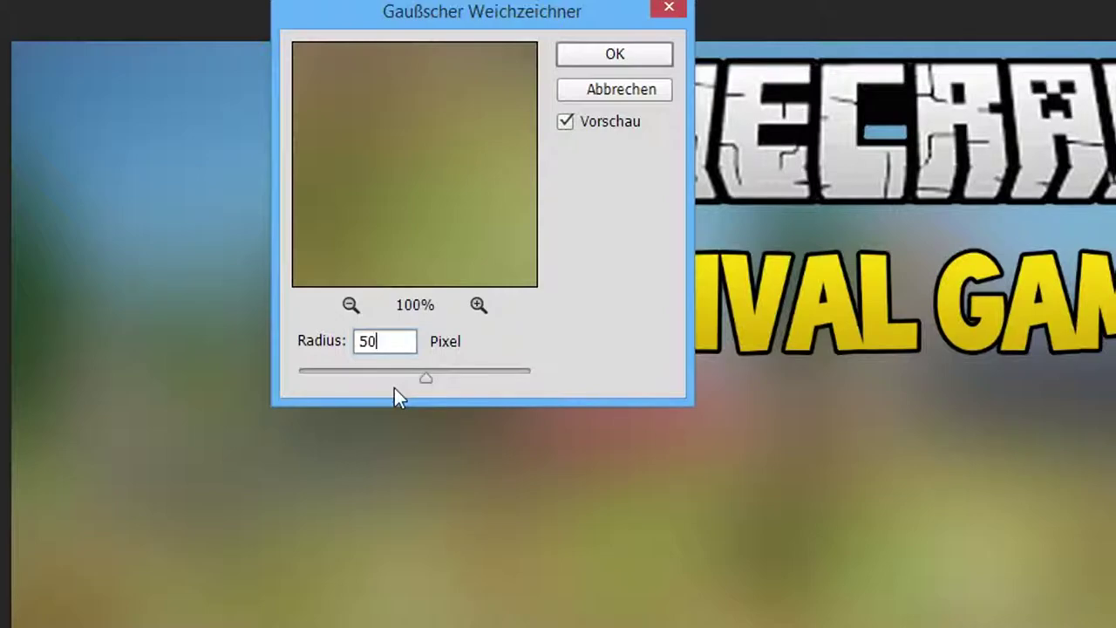
pyautogui.doubleClick(373, 341)
pyautogui.write('10')
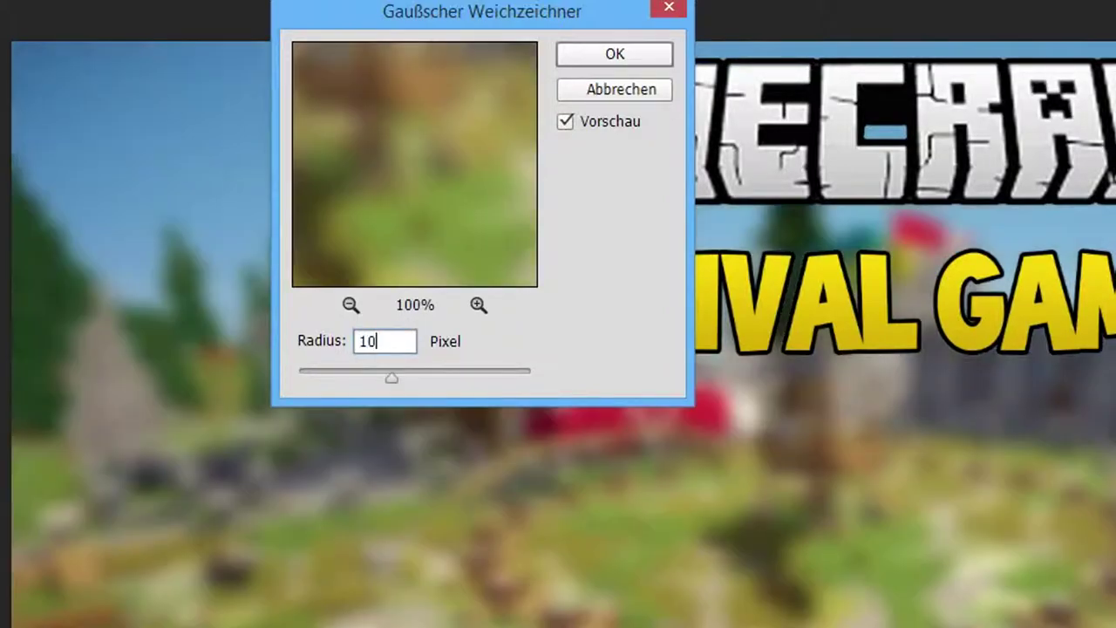
pyautogui.click(636, 52)
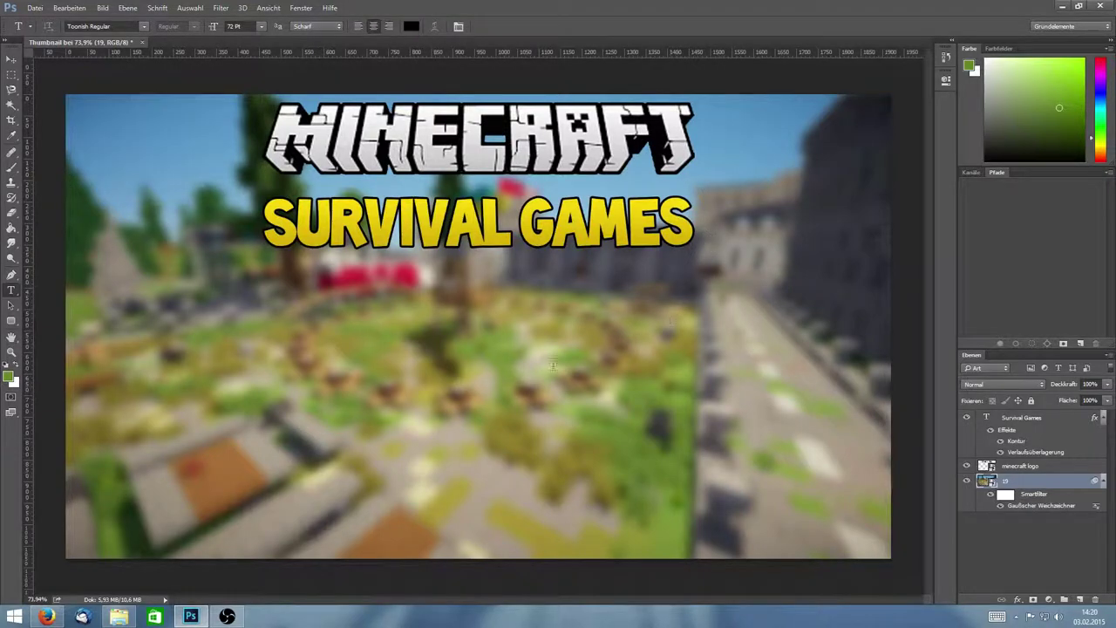
pyautogui.click(1056, 420)
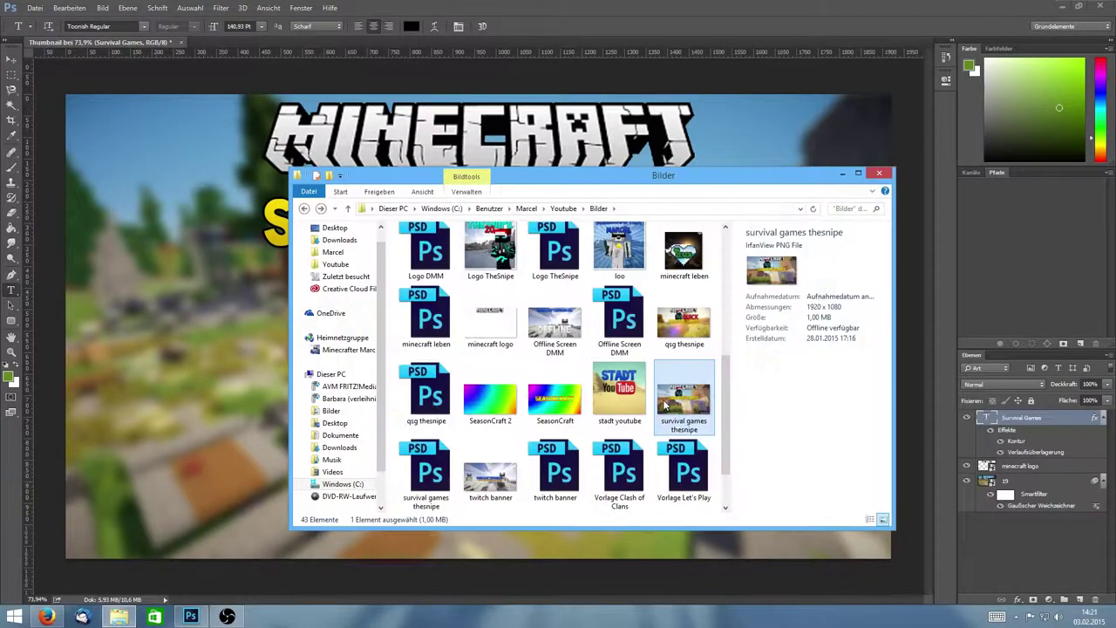
pyautogui.doubleClick(686, 398)
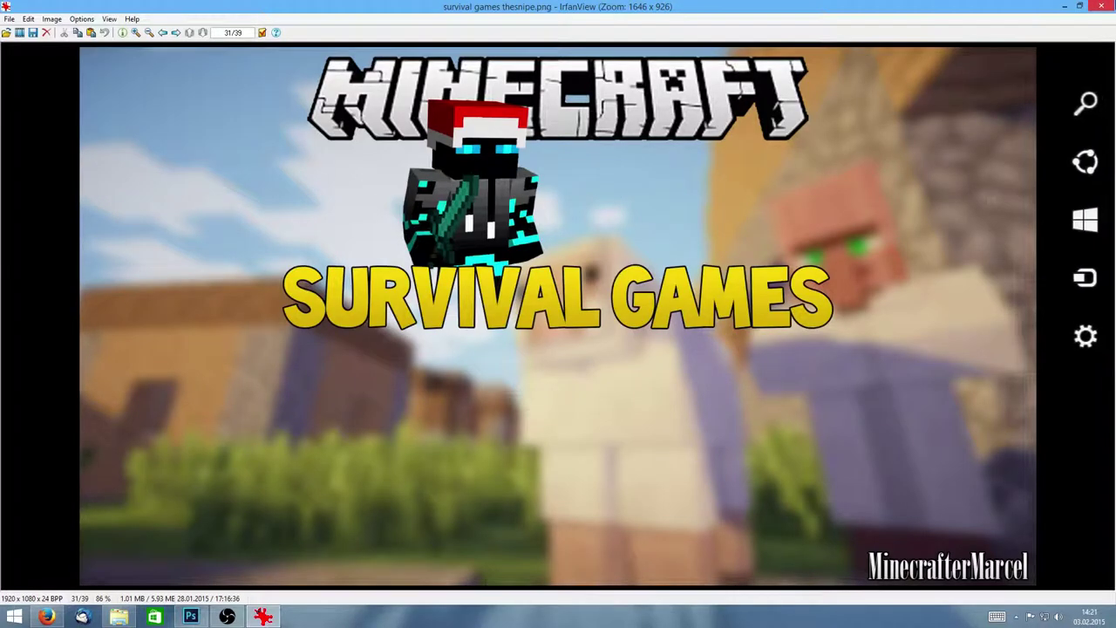
pyautogui.click(1101, 6)
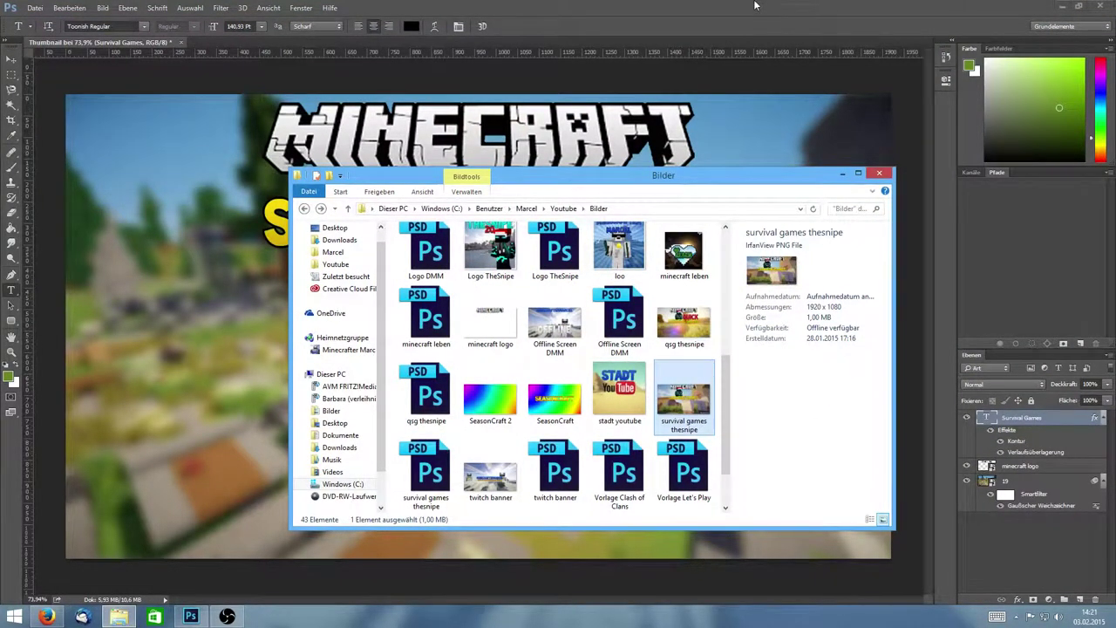
pyautogui.click(755, 6)
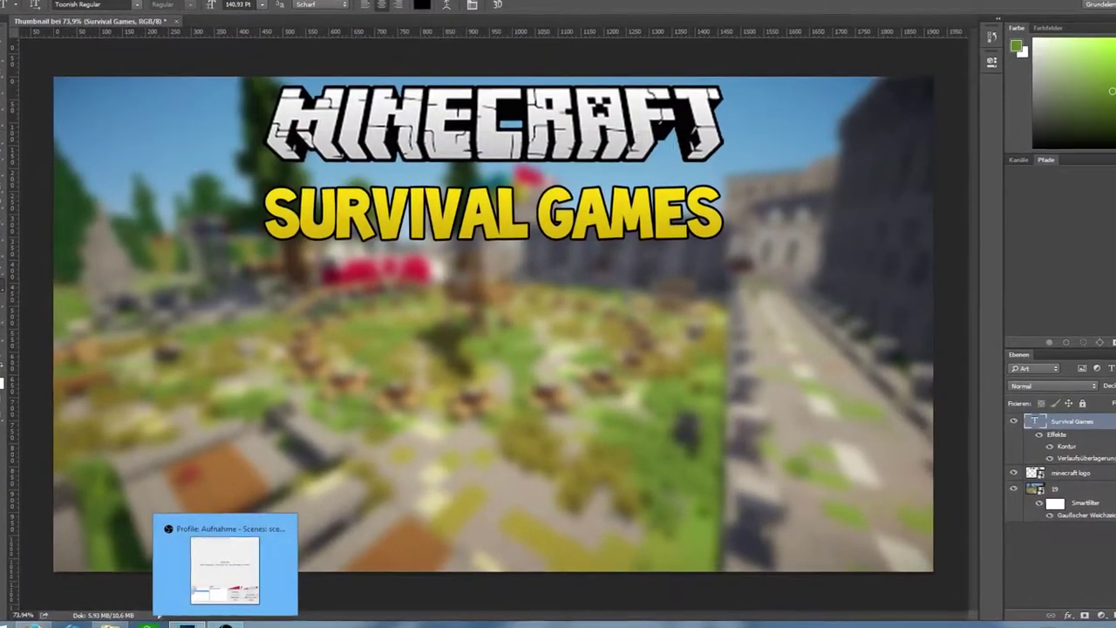